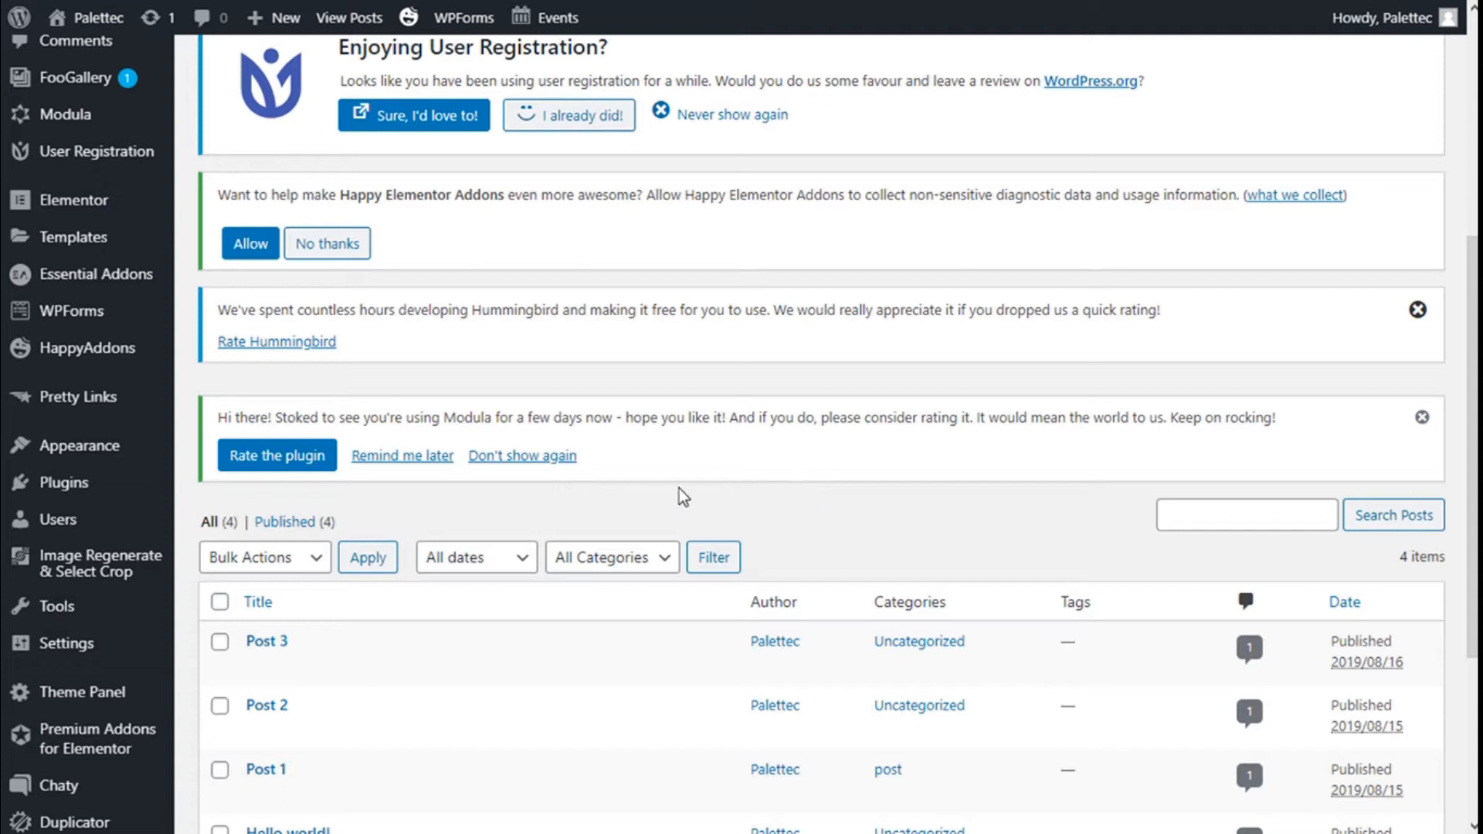
Open the page for adding new plugins and search the plugin directory for "polylang"
{"action": "mouse_move", "coordinate": [133, 487]}
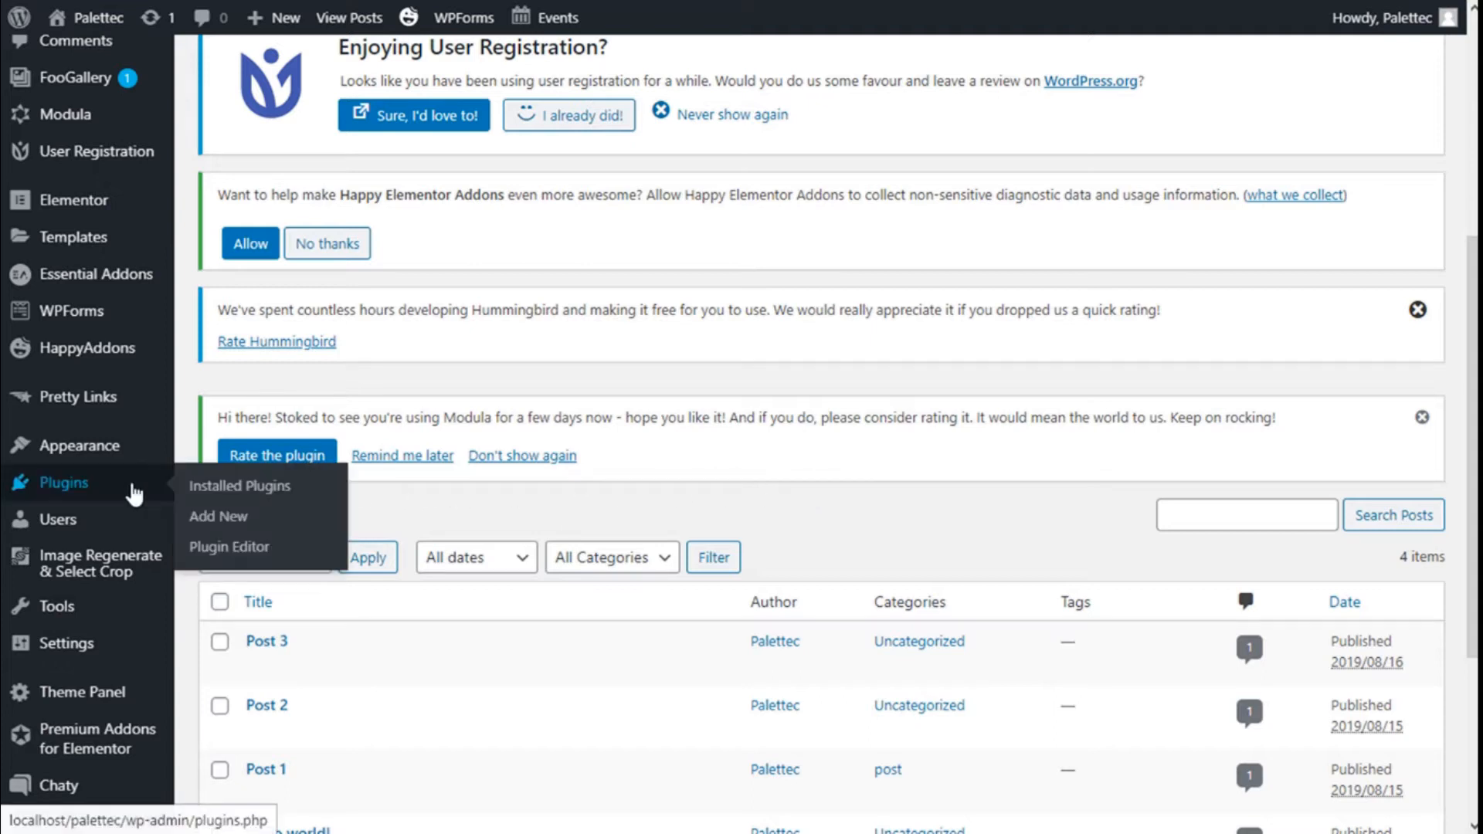
{"action": "left_click", "coordinate": [235, 518]}
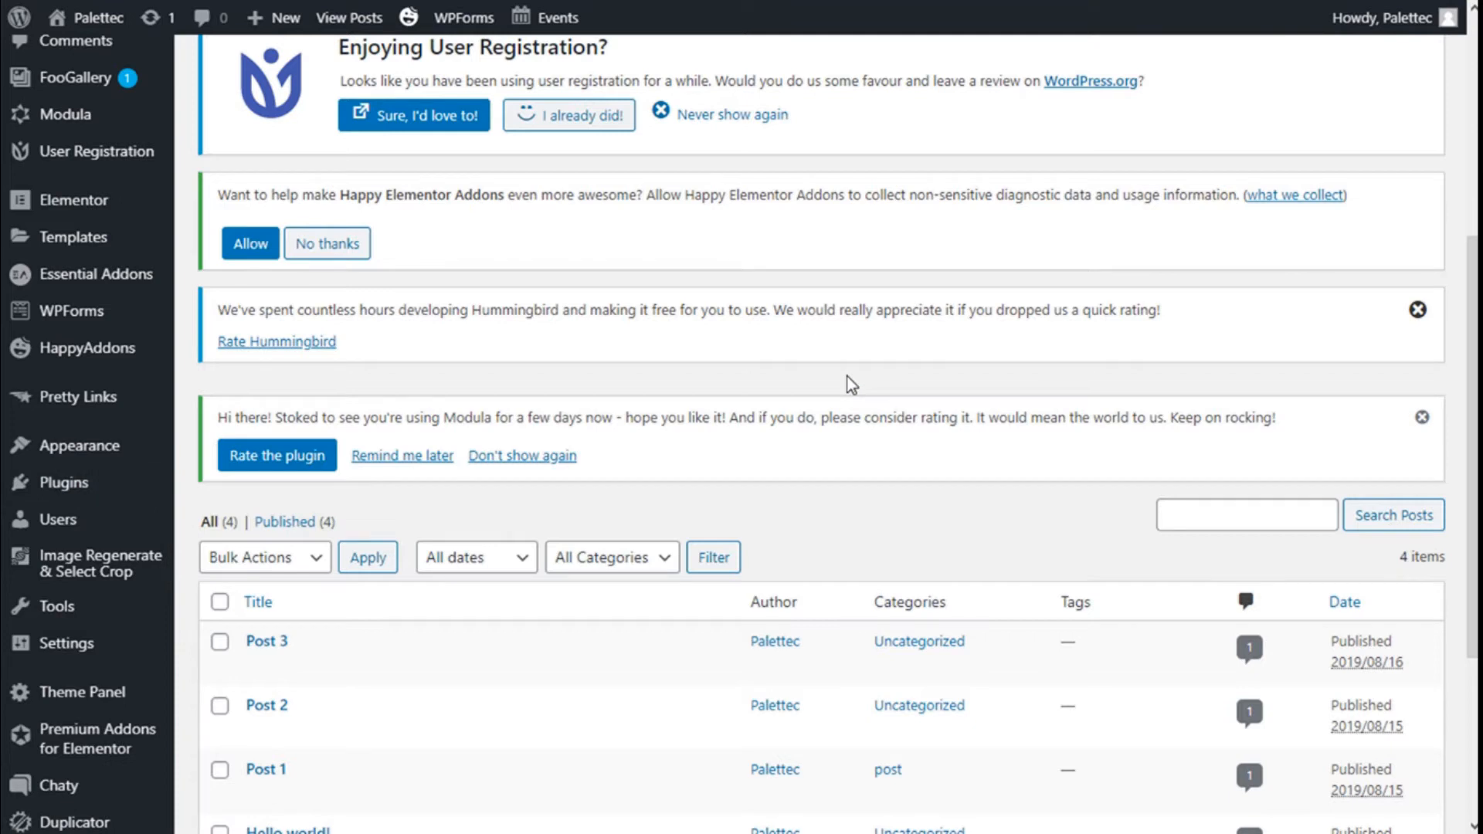
{"action": "scroll", "coordinate": [850, 382], "scroll_direction": "down", "scroll_amount": 7}
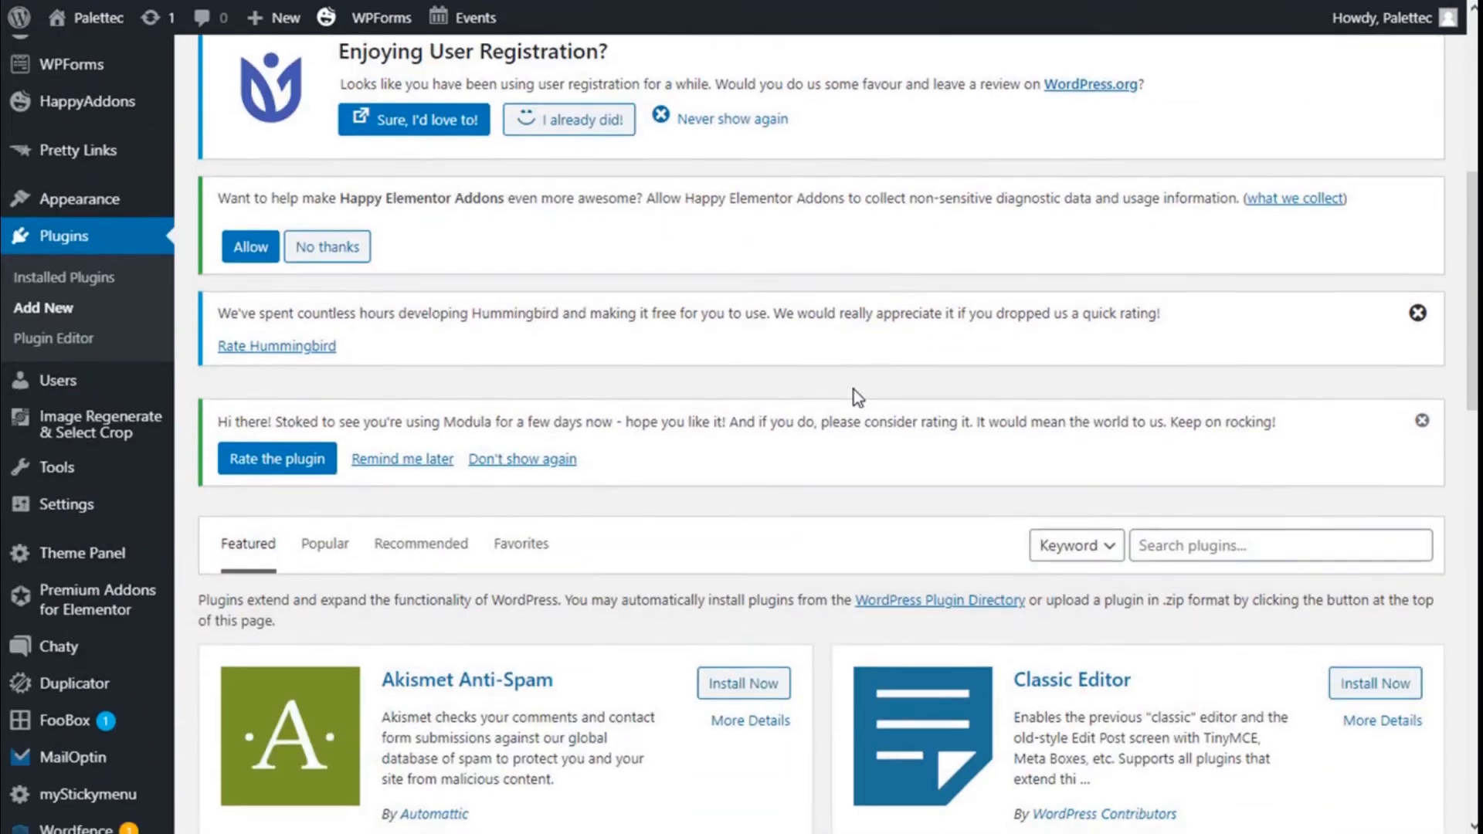
{"action": "scroll", "coordinate": [855, 389], "scroll_direction": "down", "scroll_amount": 1}
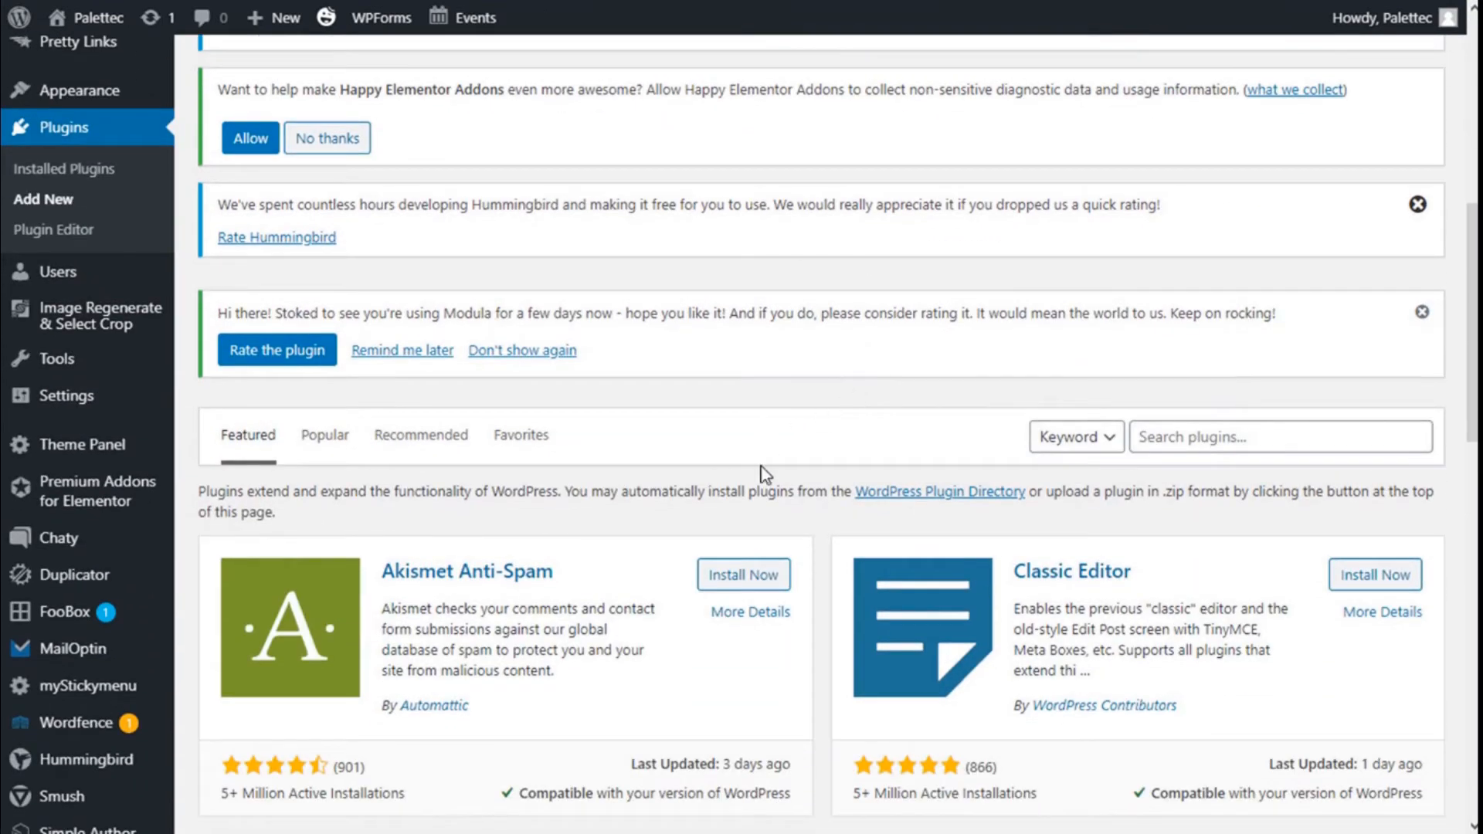
{"action": "left_click", "coordinate": [1263, 440]}
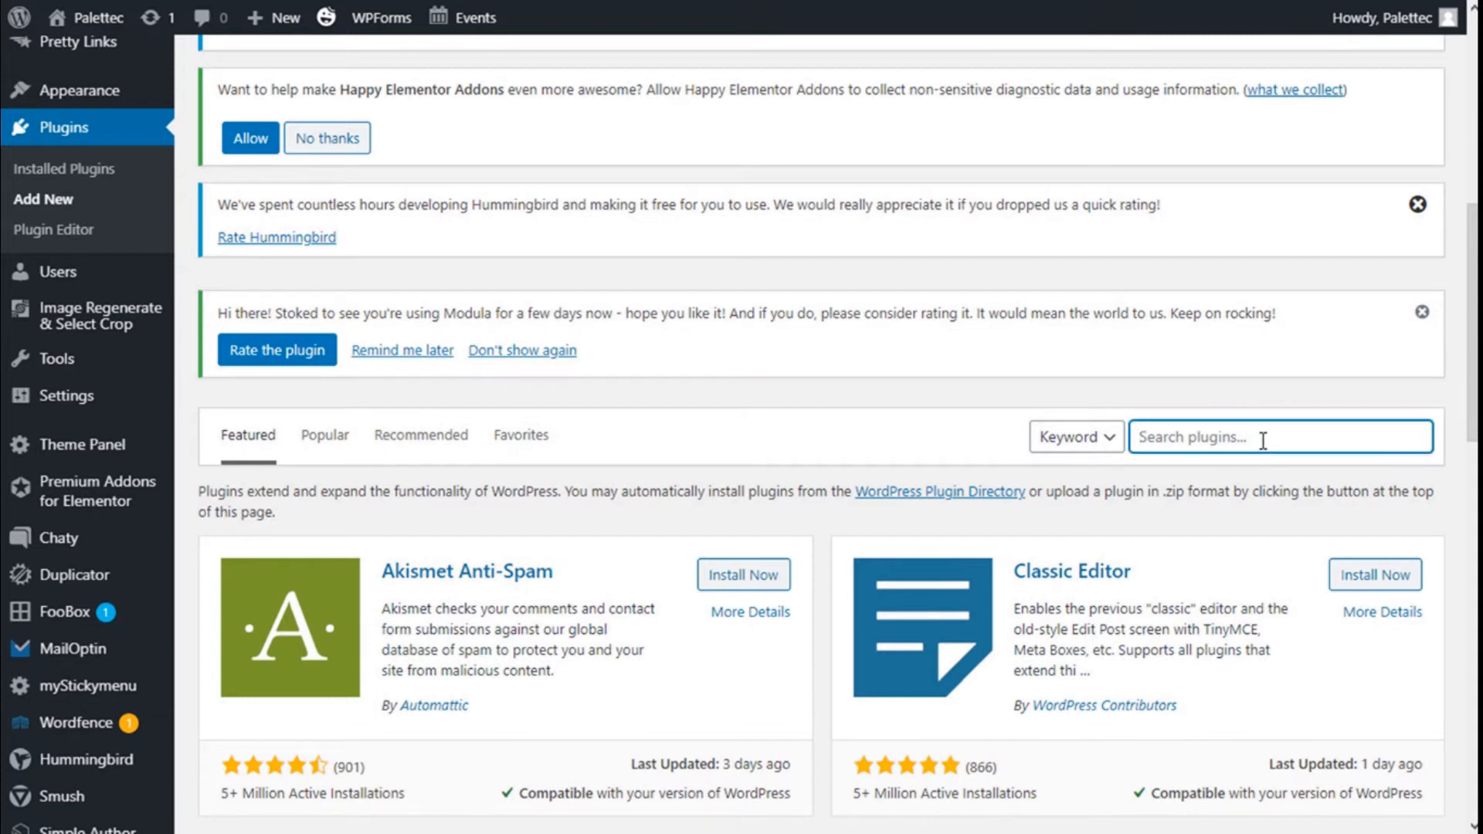
{"action": "type", "text": "polylang"}
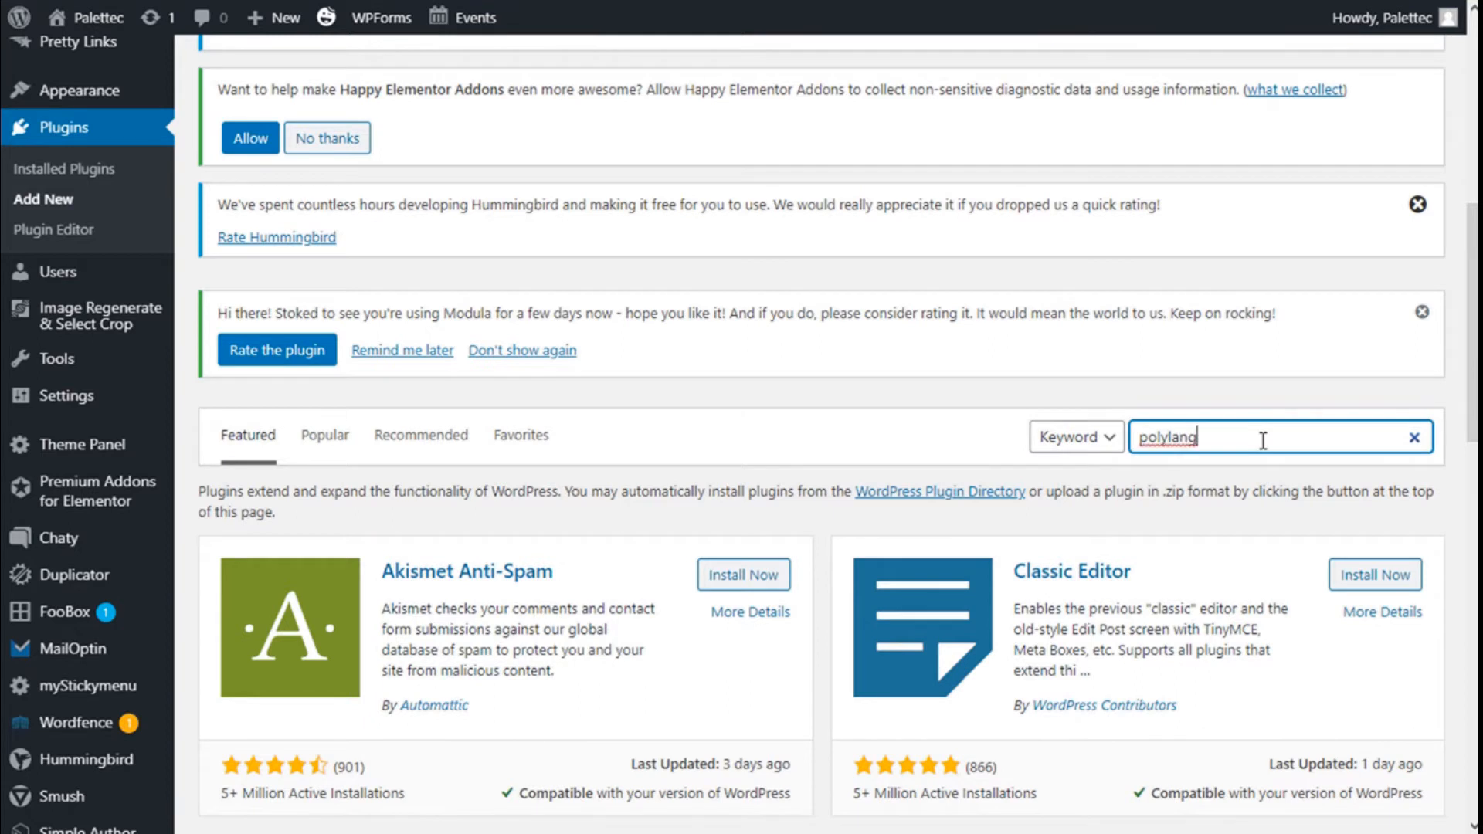
Install and activate the Polylang plugin by WP SYNTEX
{"action": "scroll", "coordinate": [920, 400], "scroll_direction": "down", "scroll_amount": 3}
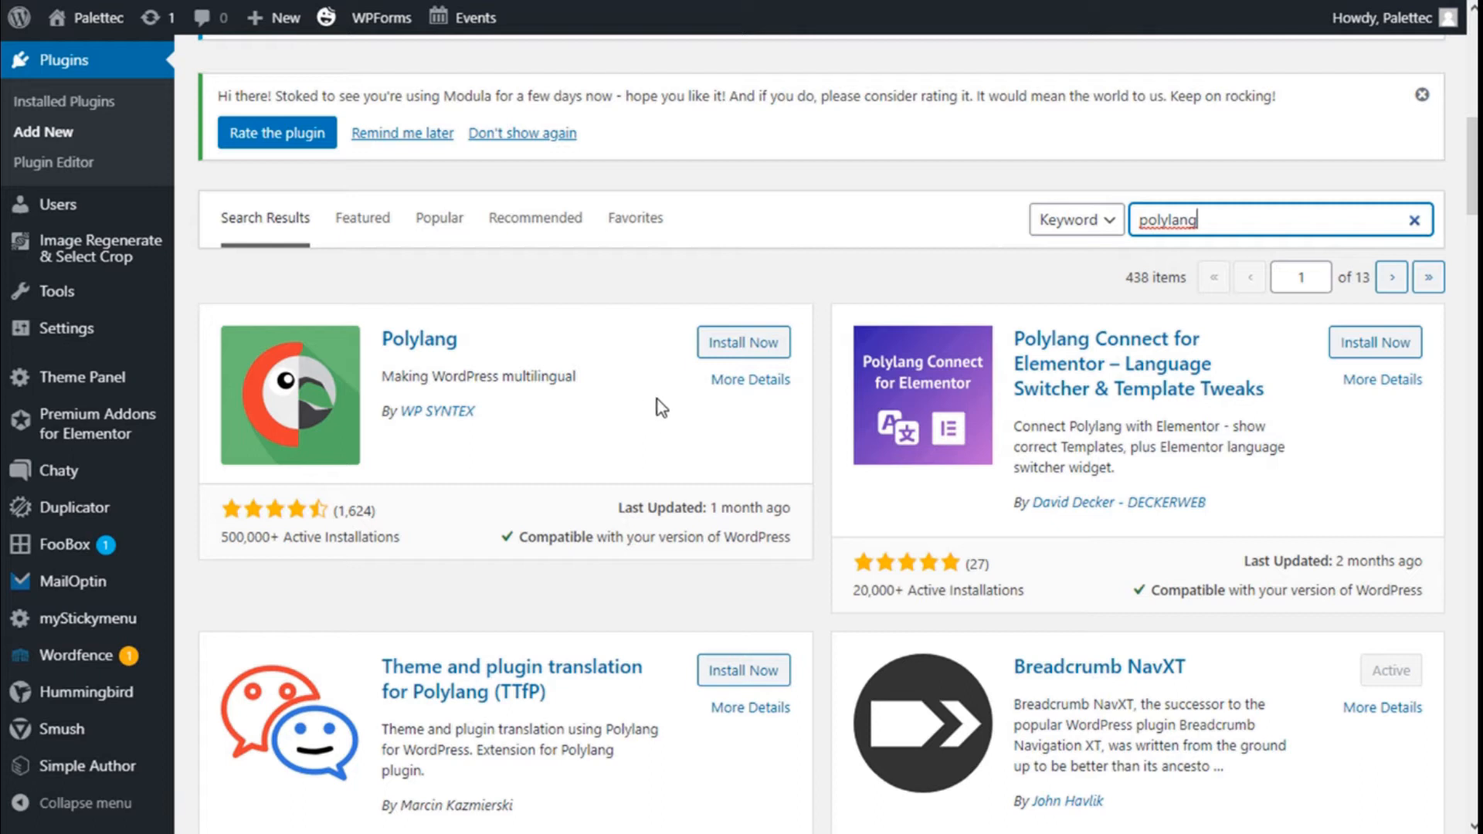
{"action": "left_click", "coordinate": [730, 344]}
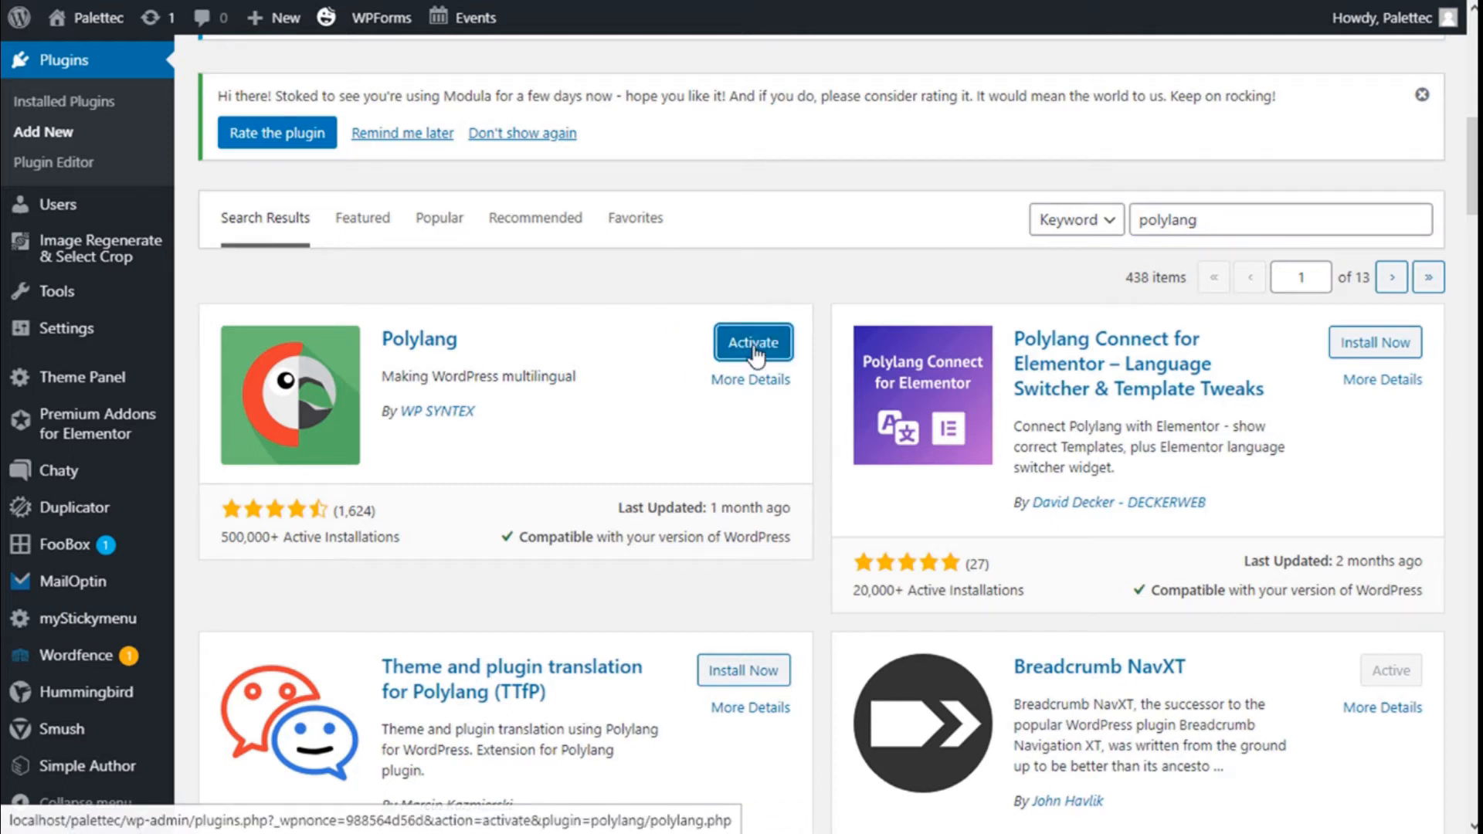
{"action": "left_click", "coordinate": [754, 346]}
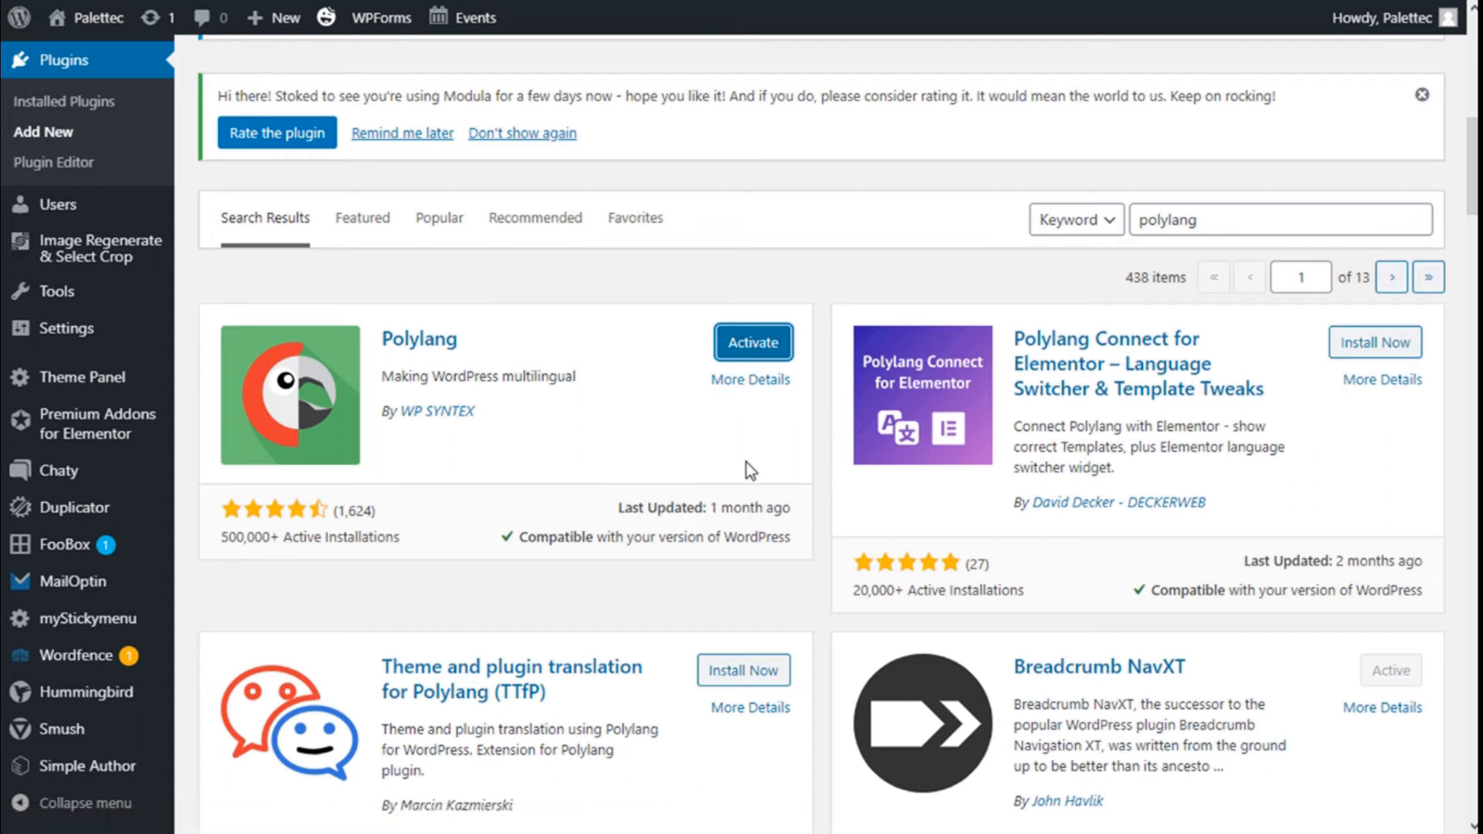
Open Polylang's Languages page and bring up the form for adding a new language
{"action": "scroll", "coordinate": [75, 340], "scroll_direction": "down", "scroll_amount": 10}
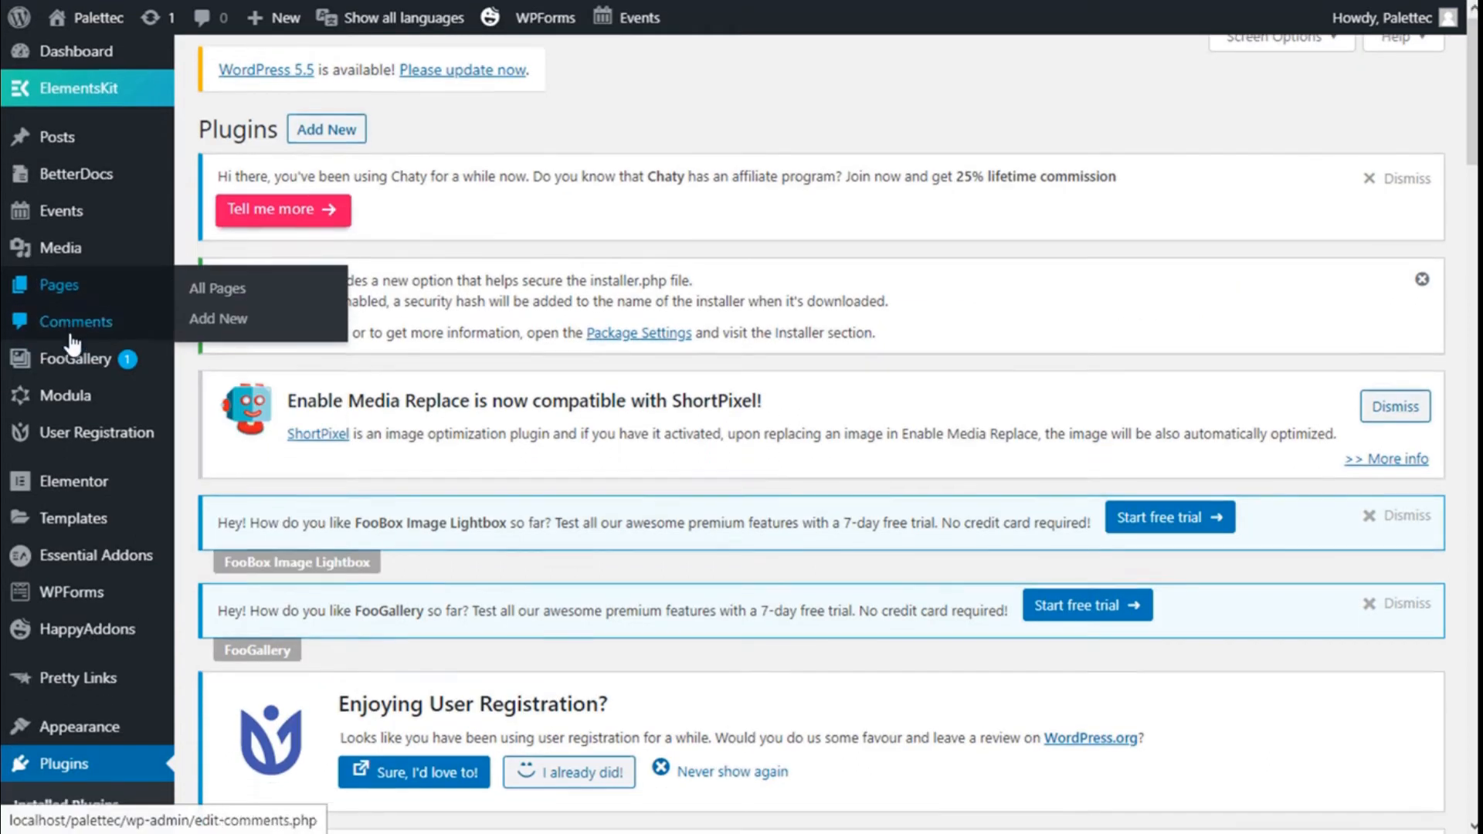
{"action": "scroll", "coordinate": [75, 355], "scroll_direction": "down", "scroll_amount": 4}
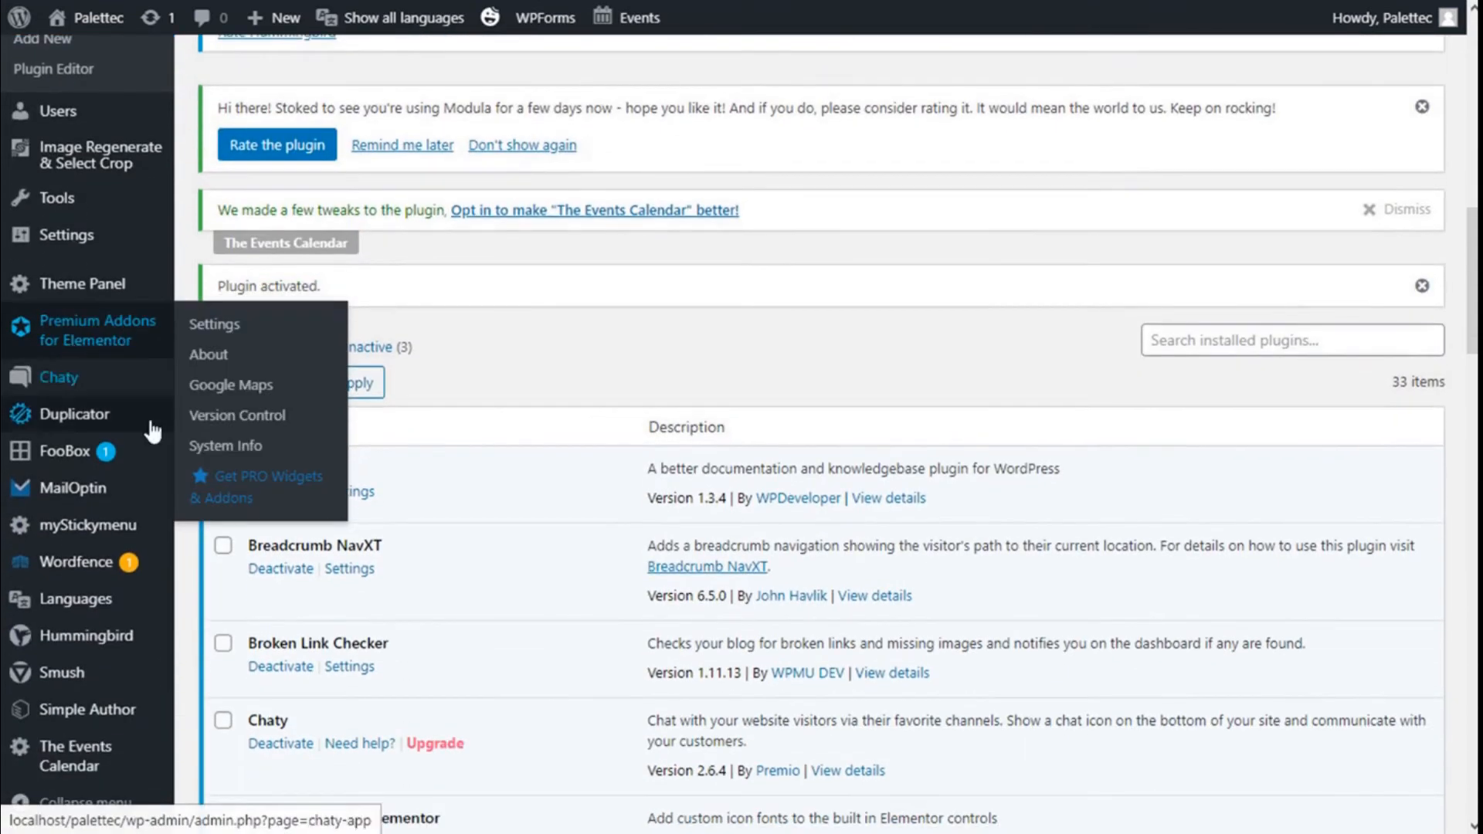
{"action": "mouse_move", "coordinate": [70, 609]}
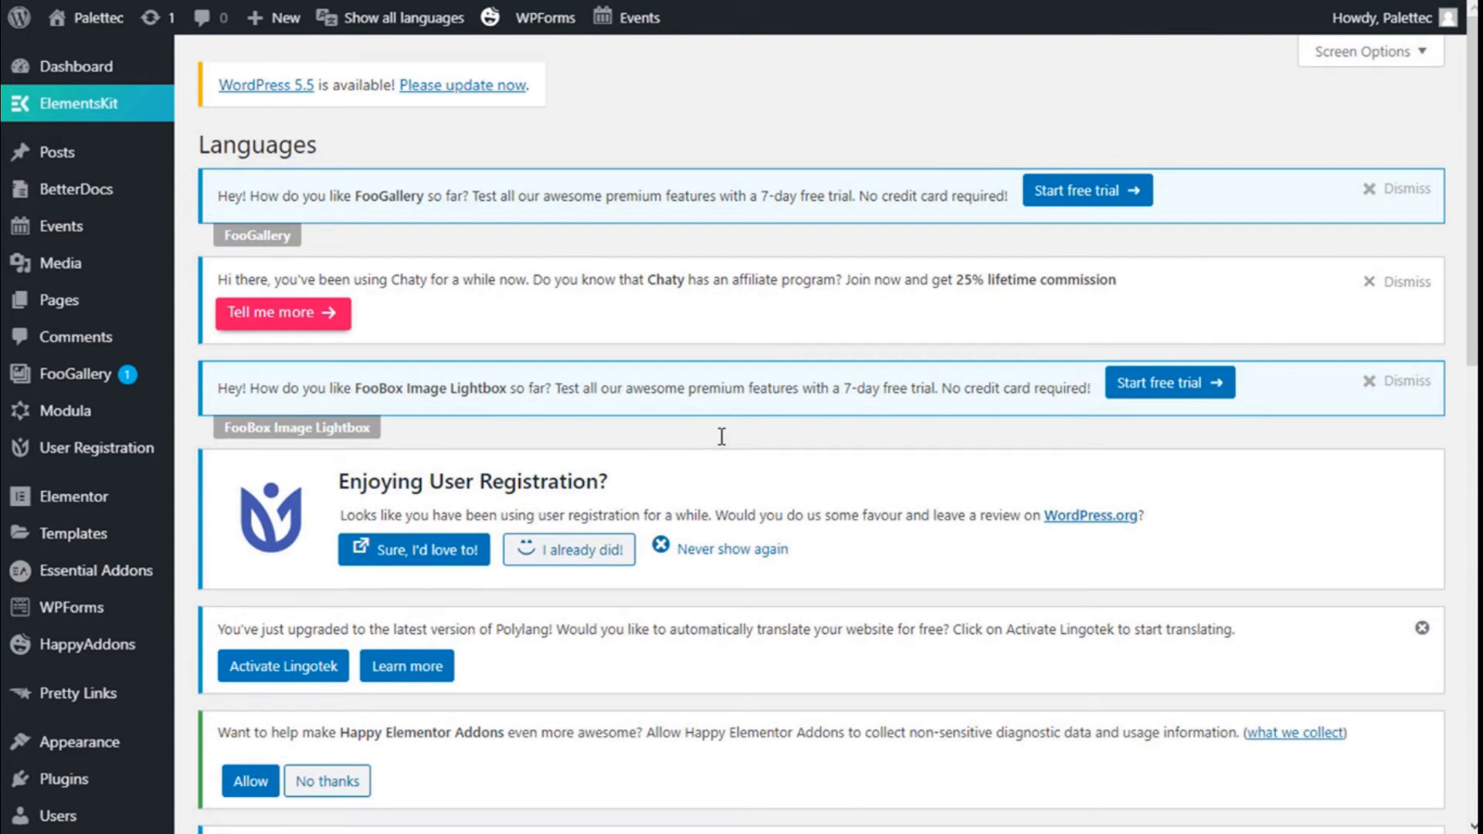
{"action": "scroll", "coordinate": [722, 438], "scroll_direction": "down", "scroll_amount": 10}
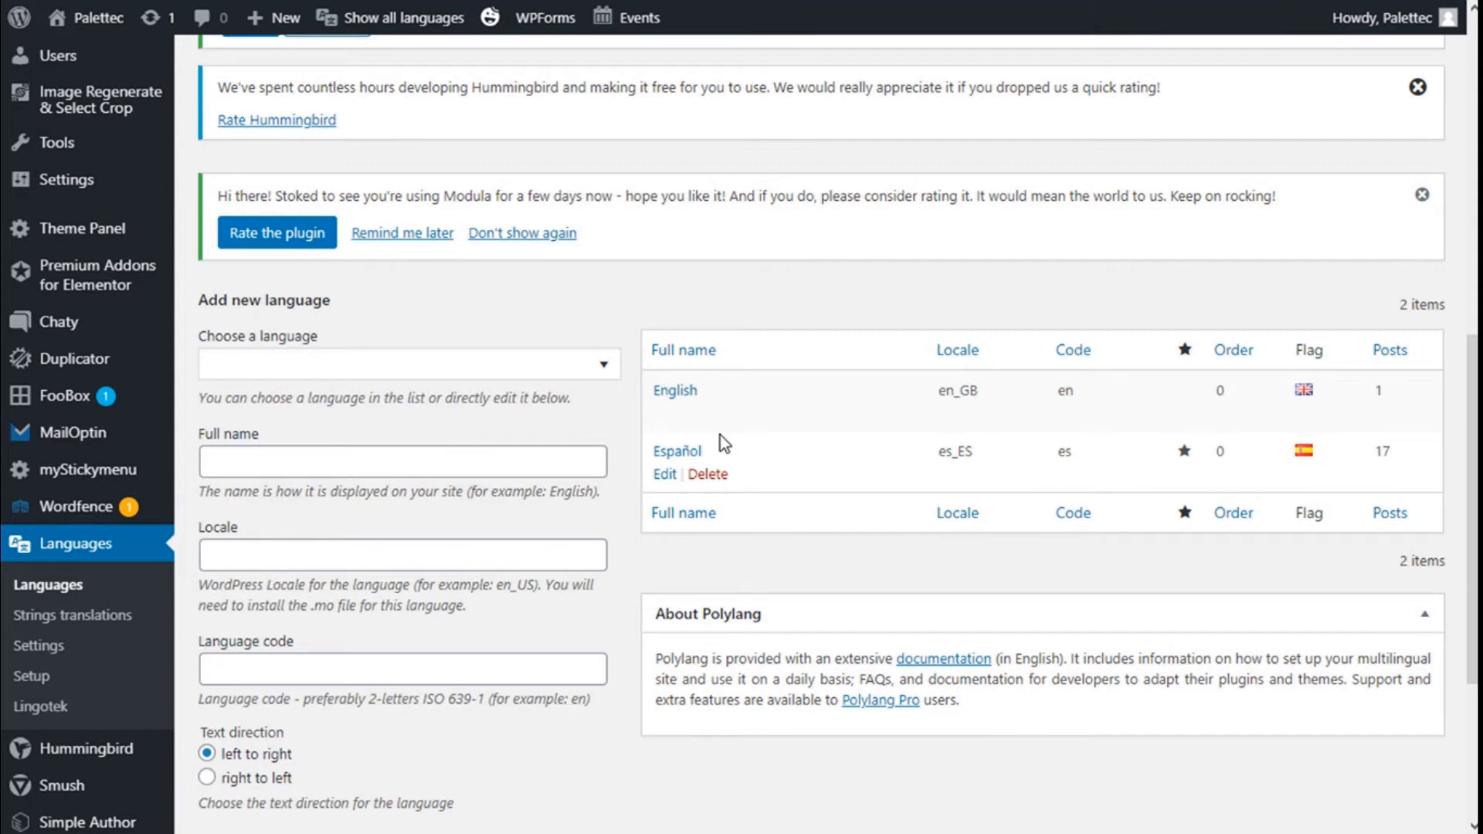
{"action": "scroll", "coordinate": [718, 436], "scroll_direction": "down", "scroll_amount": 3}
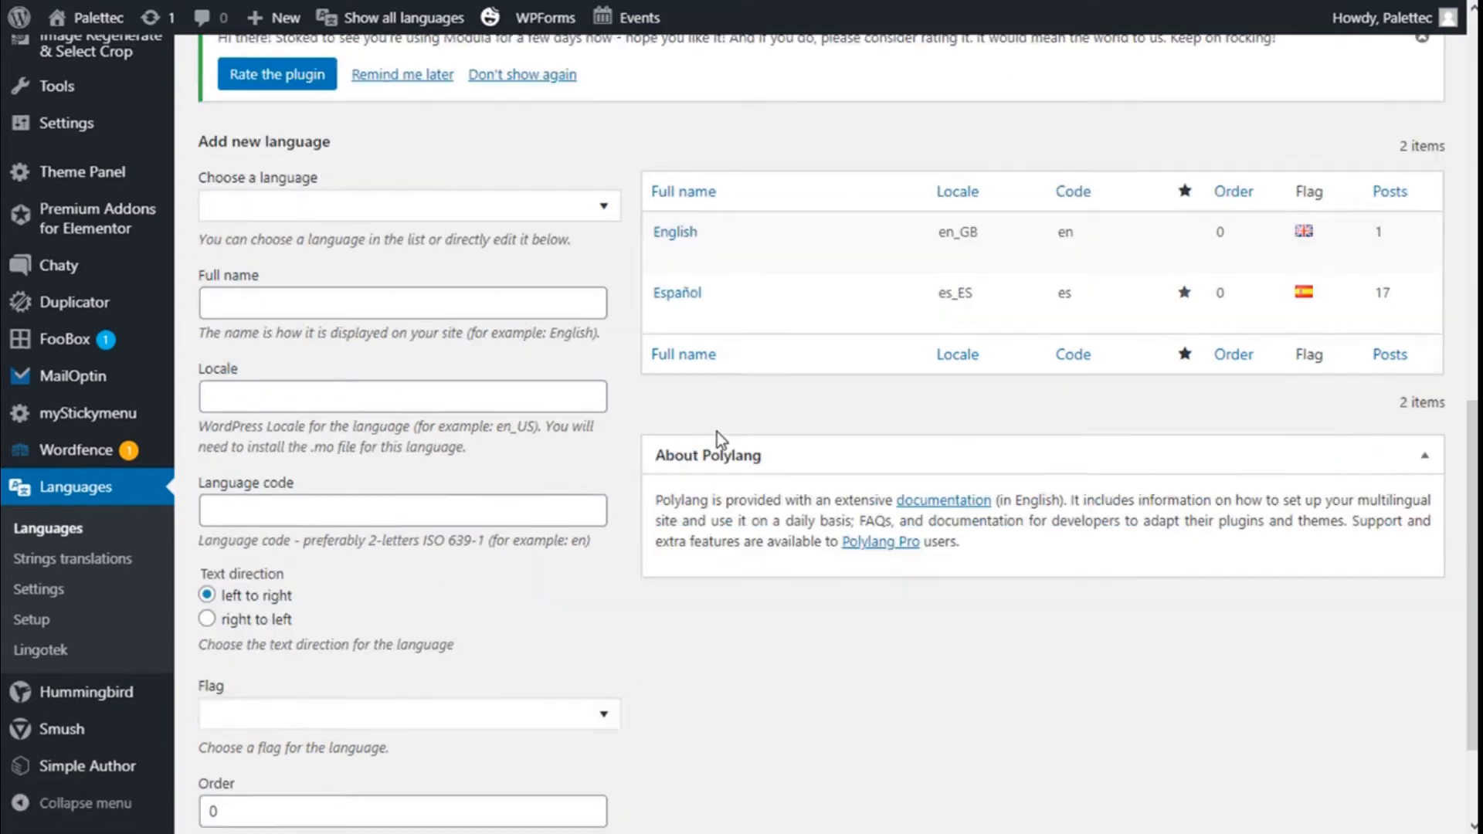
{"action": "left_click", "coordinate": [66, 531]}
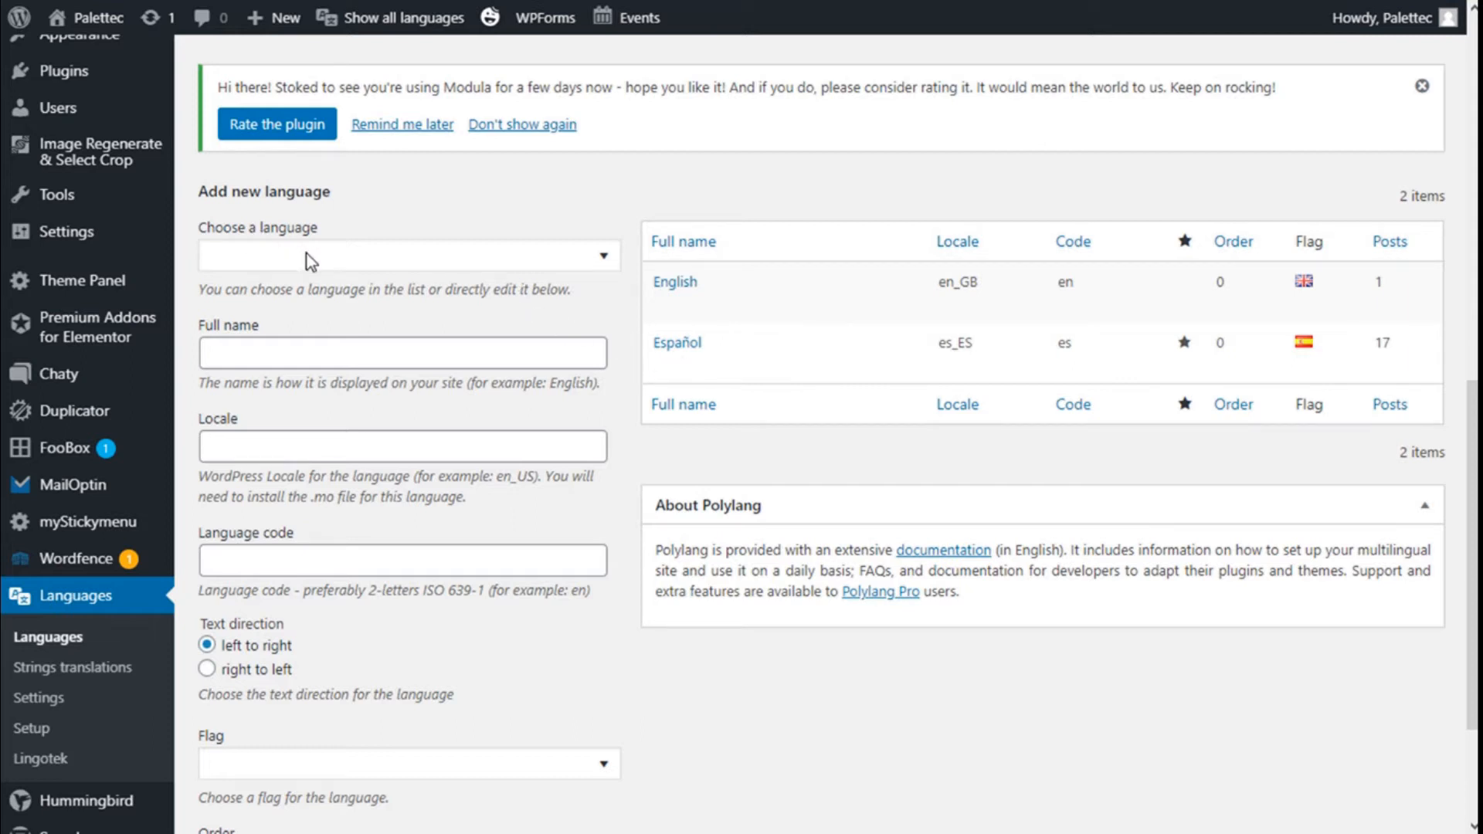
Choose "Italiano - it_IT" as the language in the new language form
{"action": "left_click", "coordinate": [599, 256]}
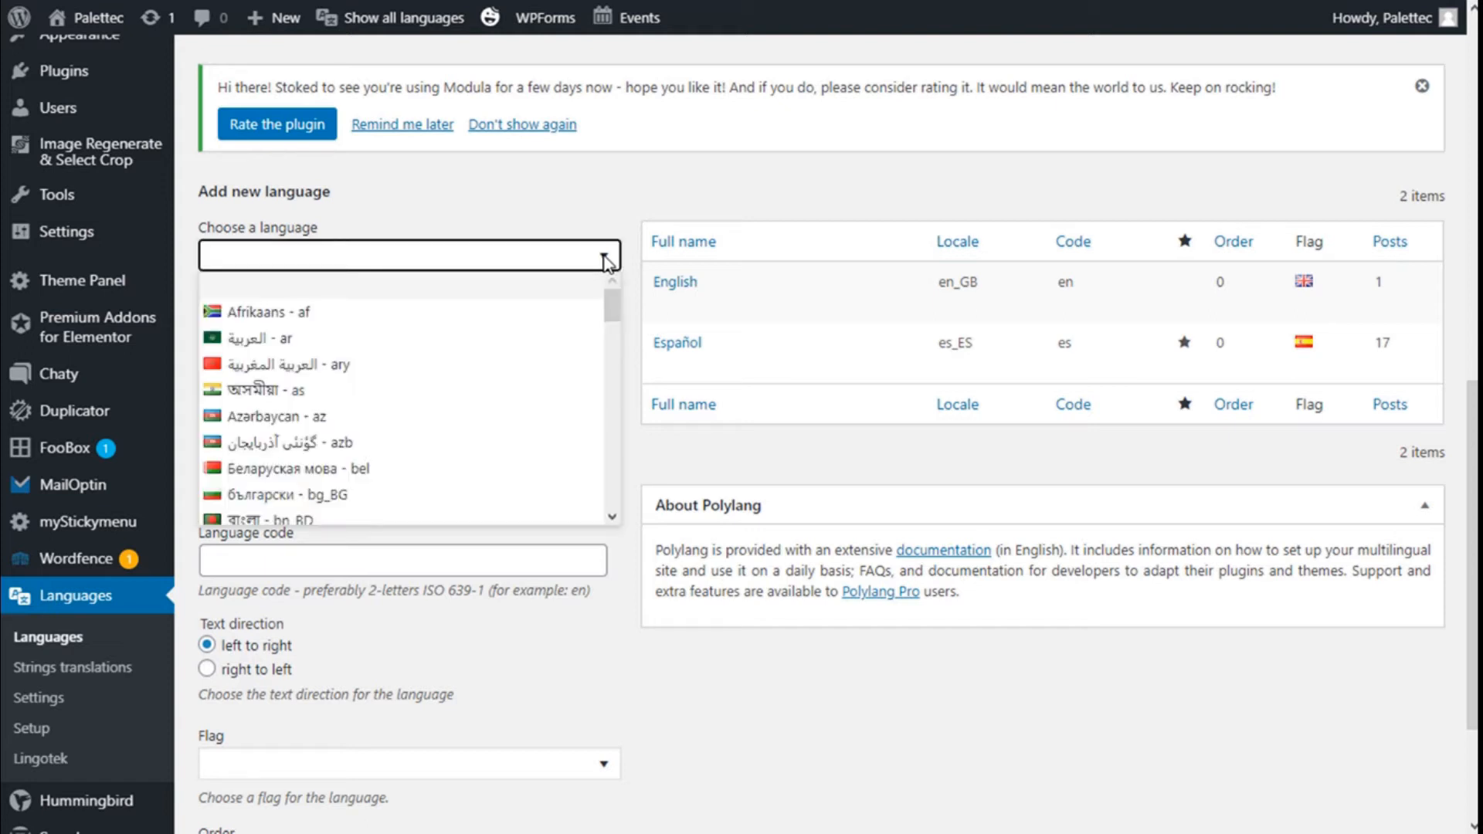
{"action": "scroll", "coordinate": [444, 315], "scroll_direction": "down", "scroll_amount": 6}
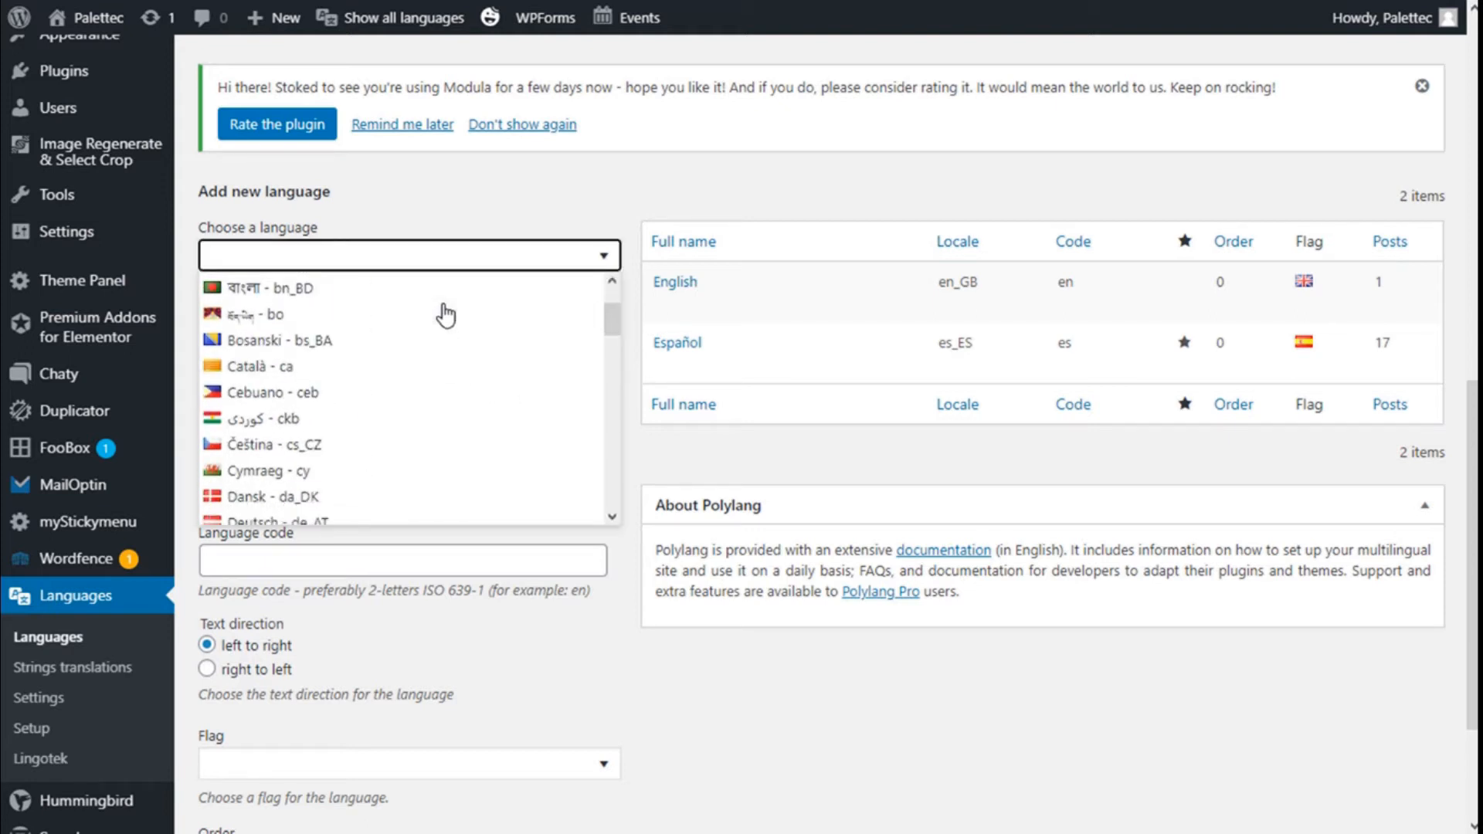
{"action": "scroll", "coordinate": [446, 316], "scroll_direction": "down", "scroll_amount": 12}
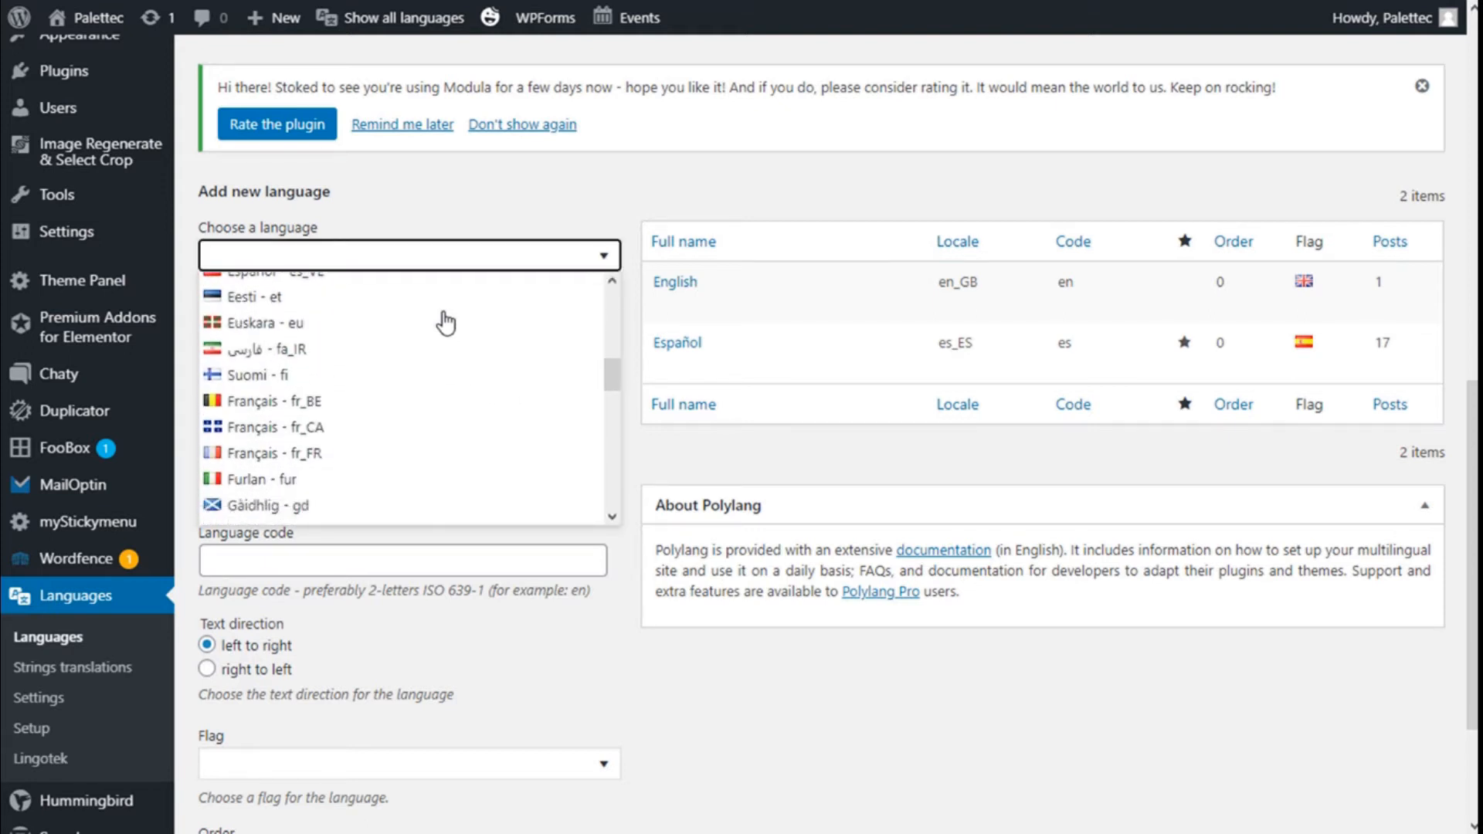
{"action": "scroll", "coordinate": [445, 323], "scroll_direction": "down", "scroll_amount": 3}
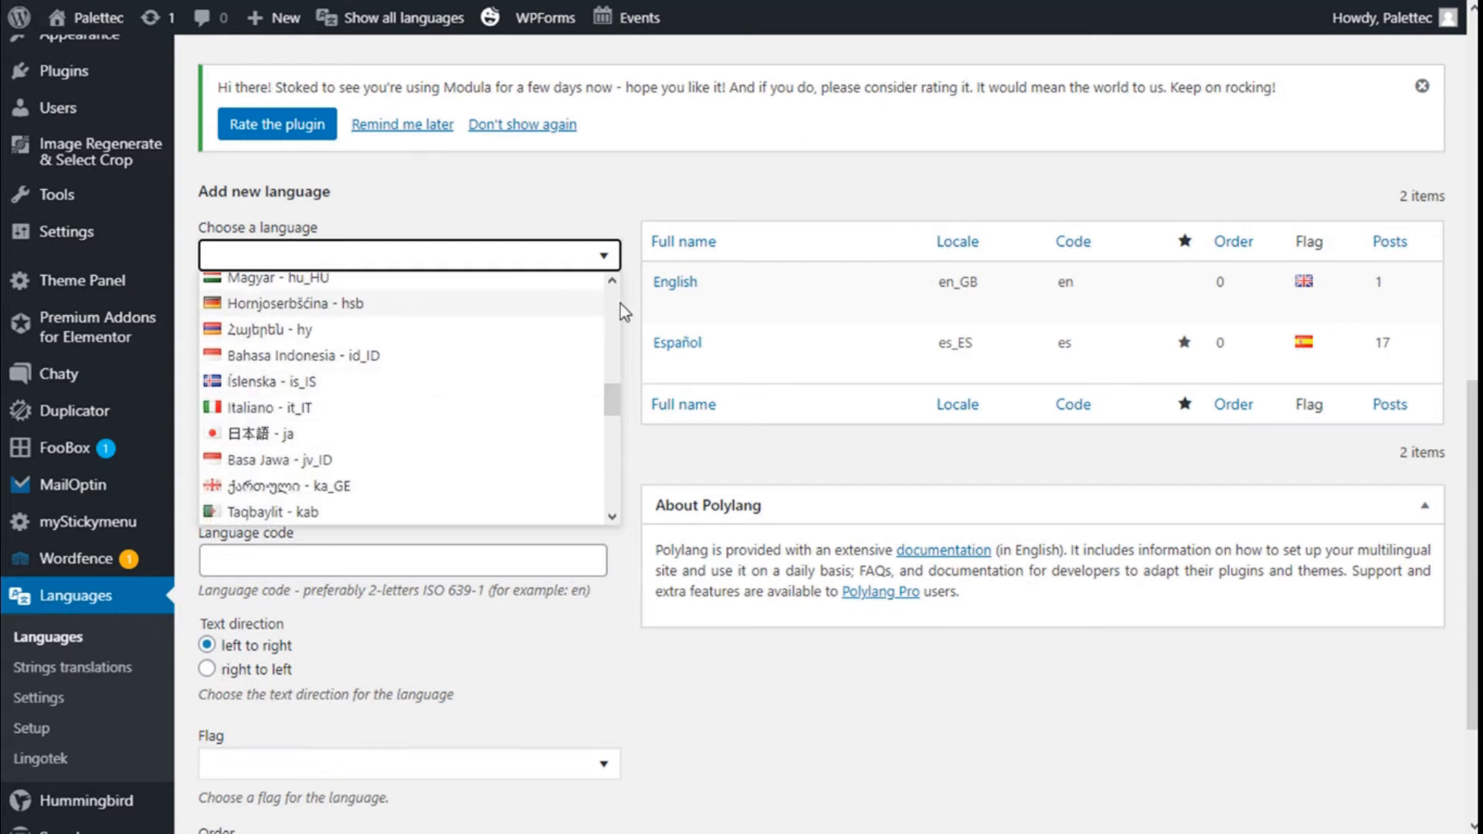
{"action": "left_click", "coordinate": [272, 409]}
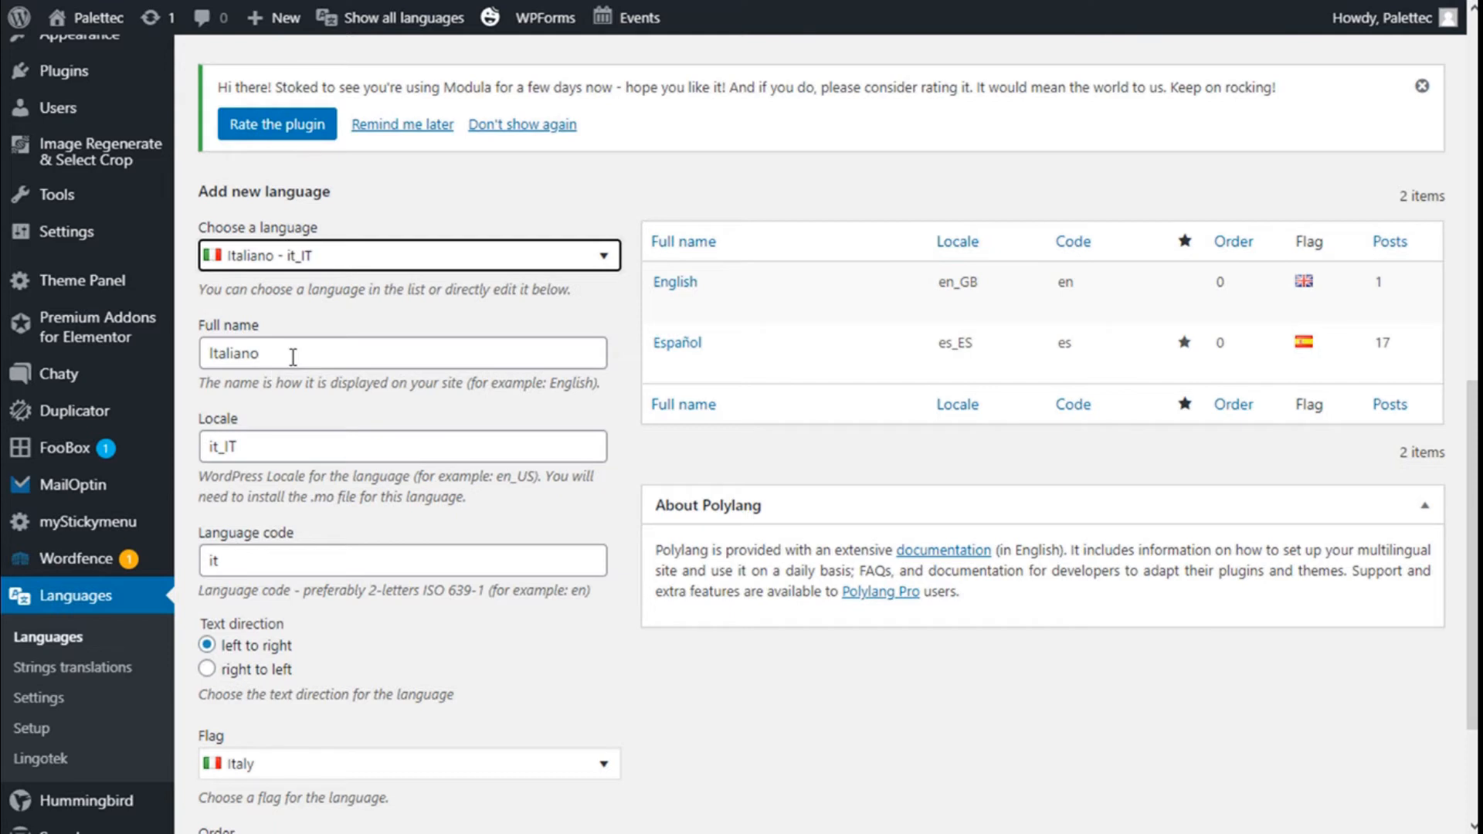
Check the Italian entry's locale, code, text direction, flag and order, and add it as a new site language
{"action": "scroll", "coordinate": [293, 356], "scroll_direction": "down", "scroll_amount": 3}
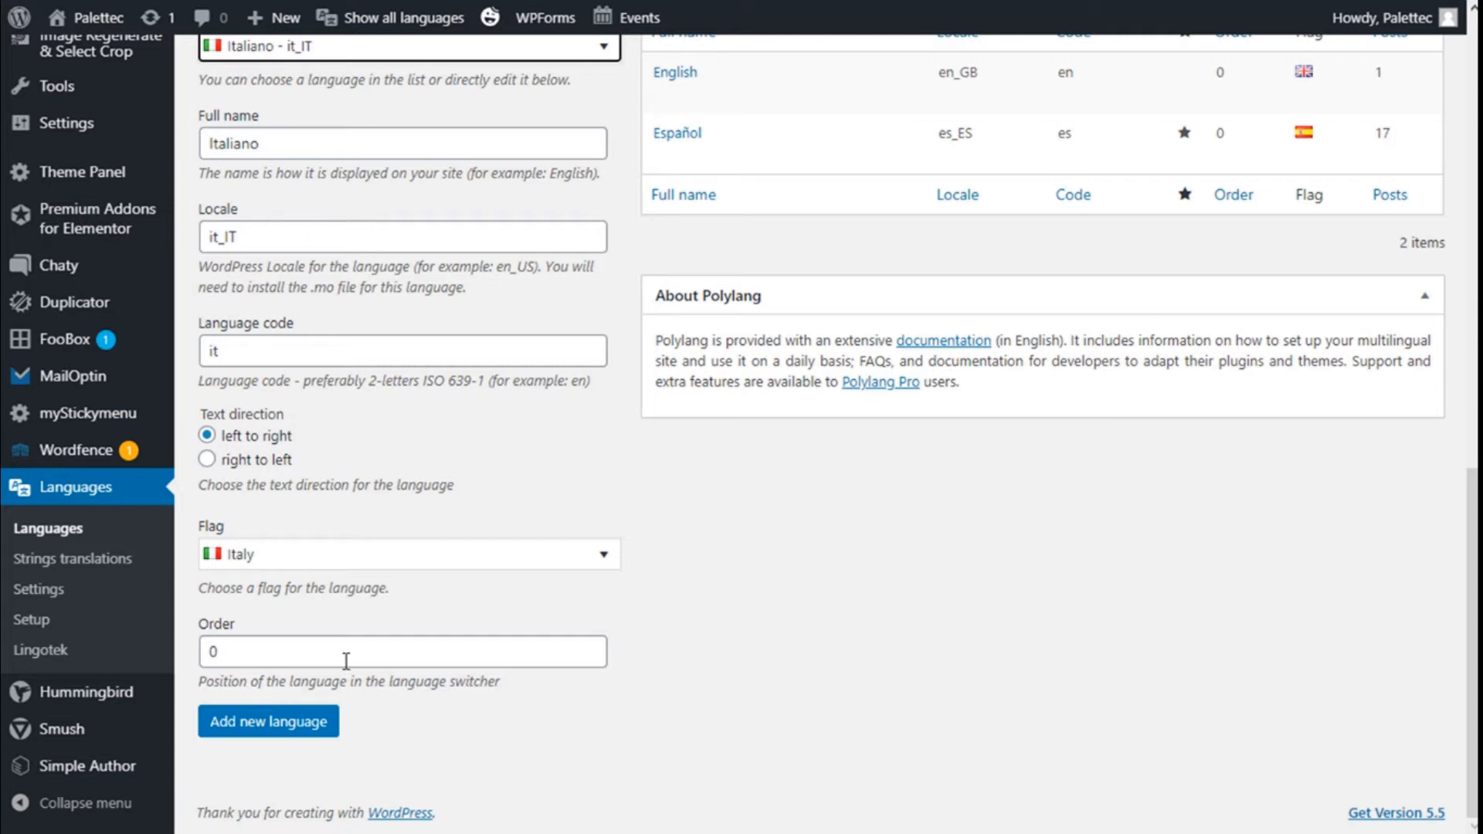
{"action": "scroll", "coordinate": [1106, 552], "scroll_direction": "up", "scroll_amount": 3}
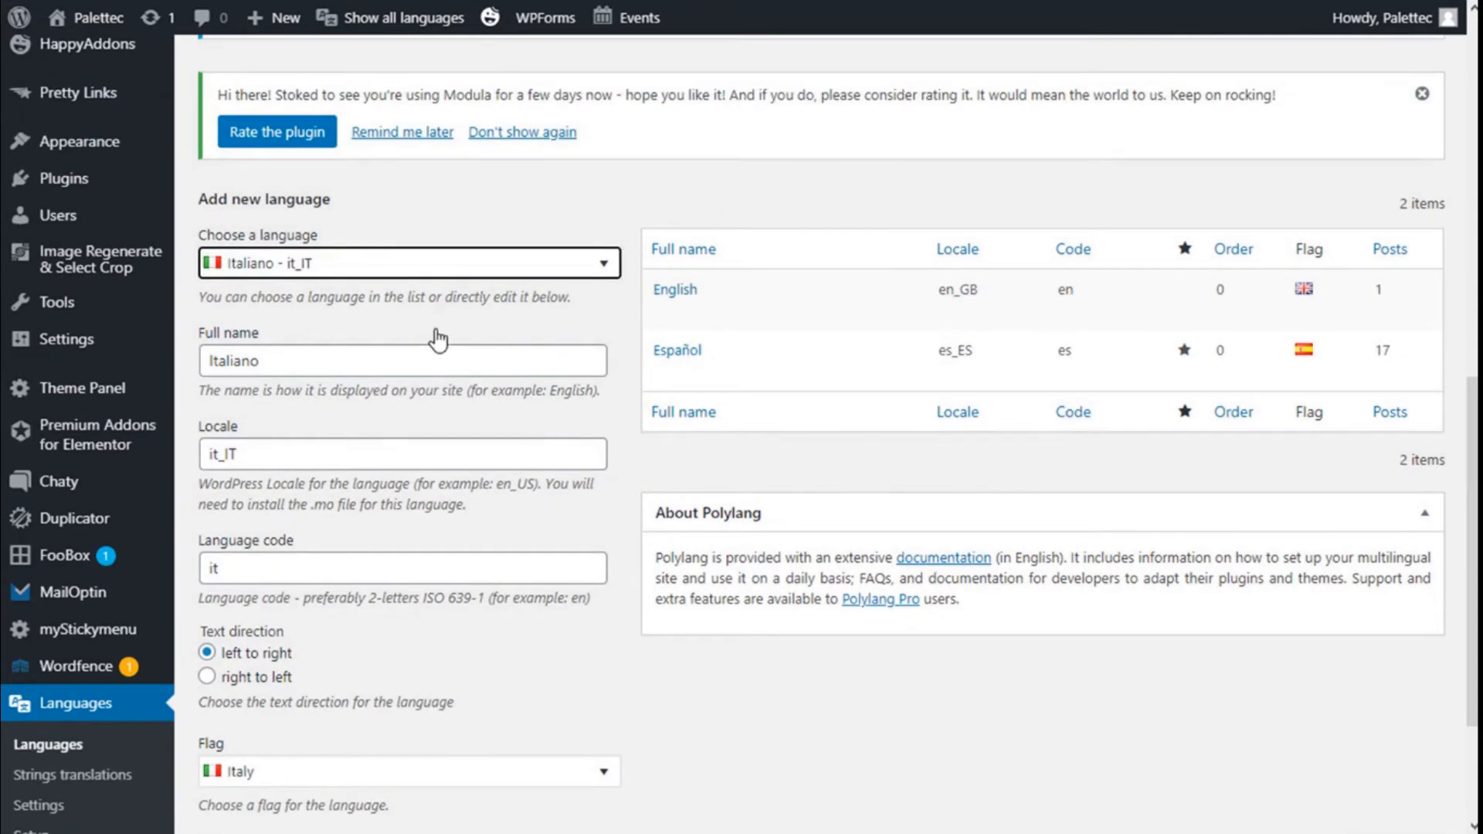
{"action": "scroll", "coordinate": [610, 369], "scroll_direction": "up", "scroll_amount": 3}
{"action": "scroll", "coordinate": [614, 373], "scroll_direction": "down", "scroll_amount": 6}
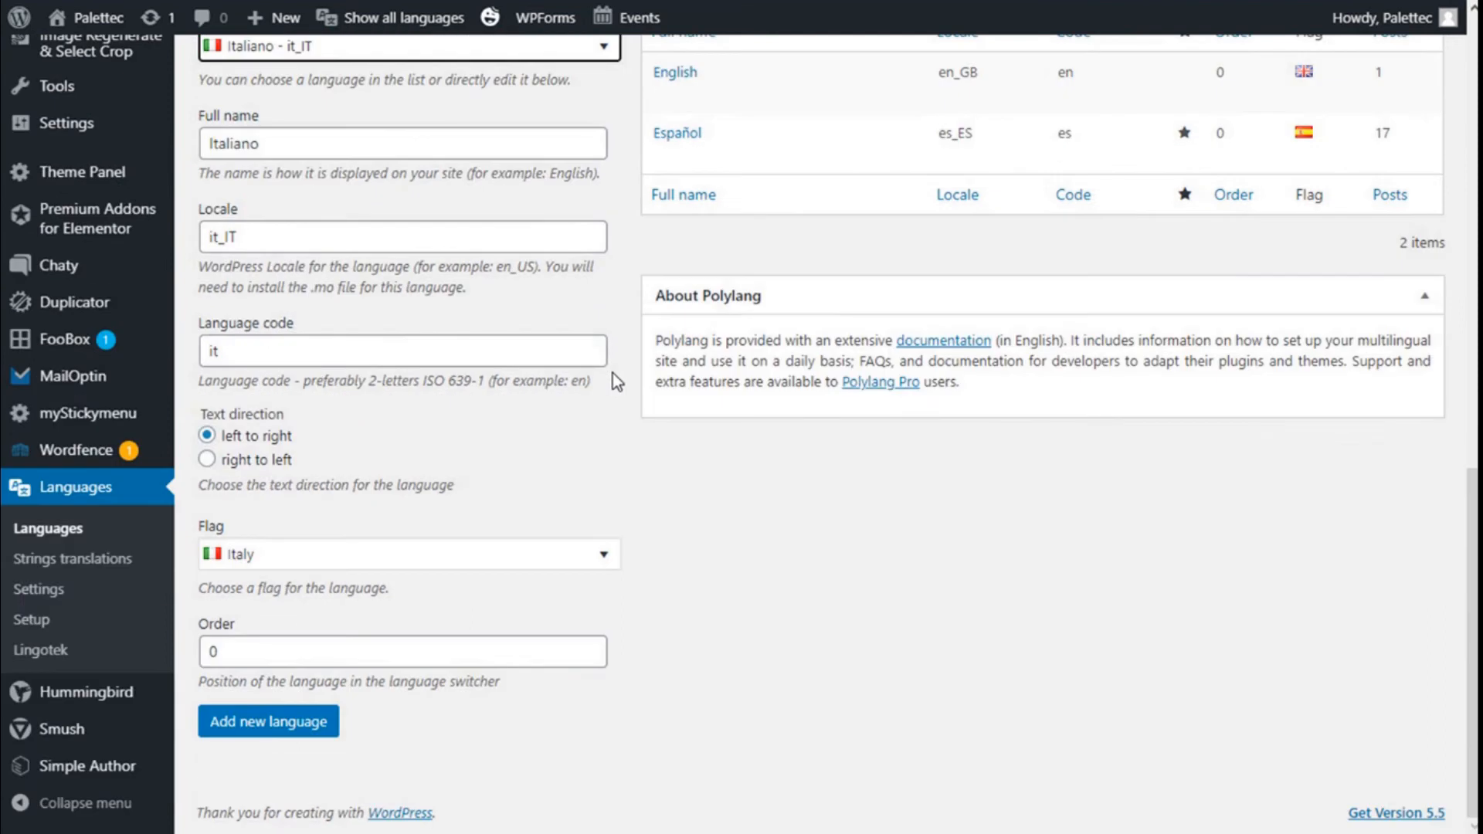
{"action": "left_click", "coordinate": [245, 730]}
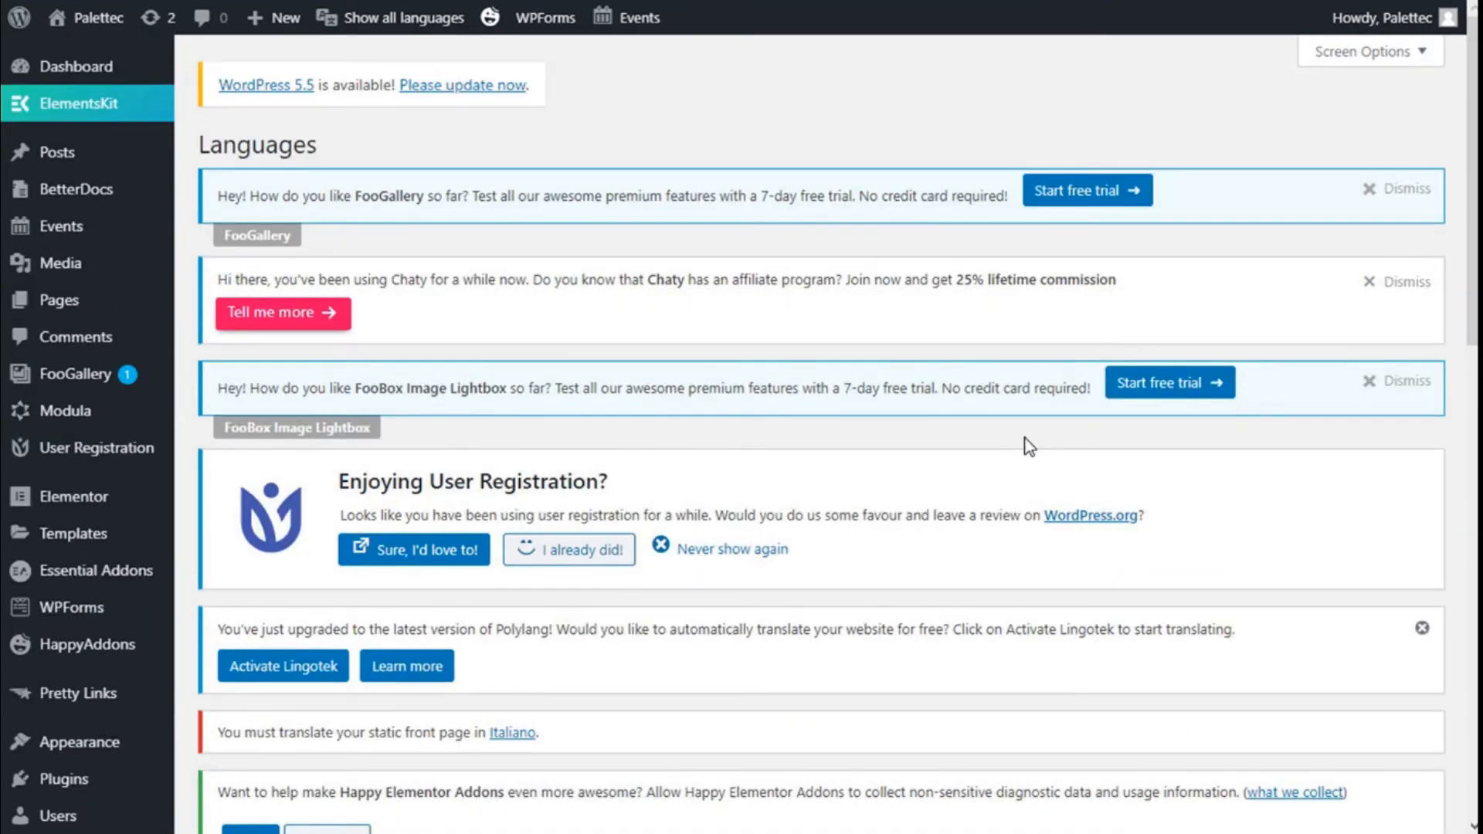
Open the URL modifications module in Polylang's settings and review its permalink and default language options
{"action": "scroll", "coordinate": [1029, 446], "scroll_direction": "down", "scroll_amount": 10}
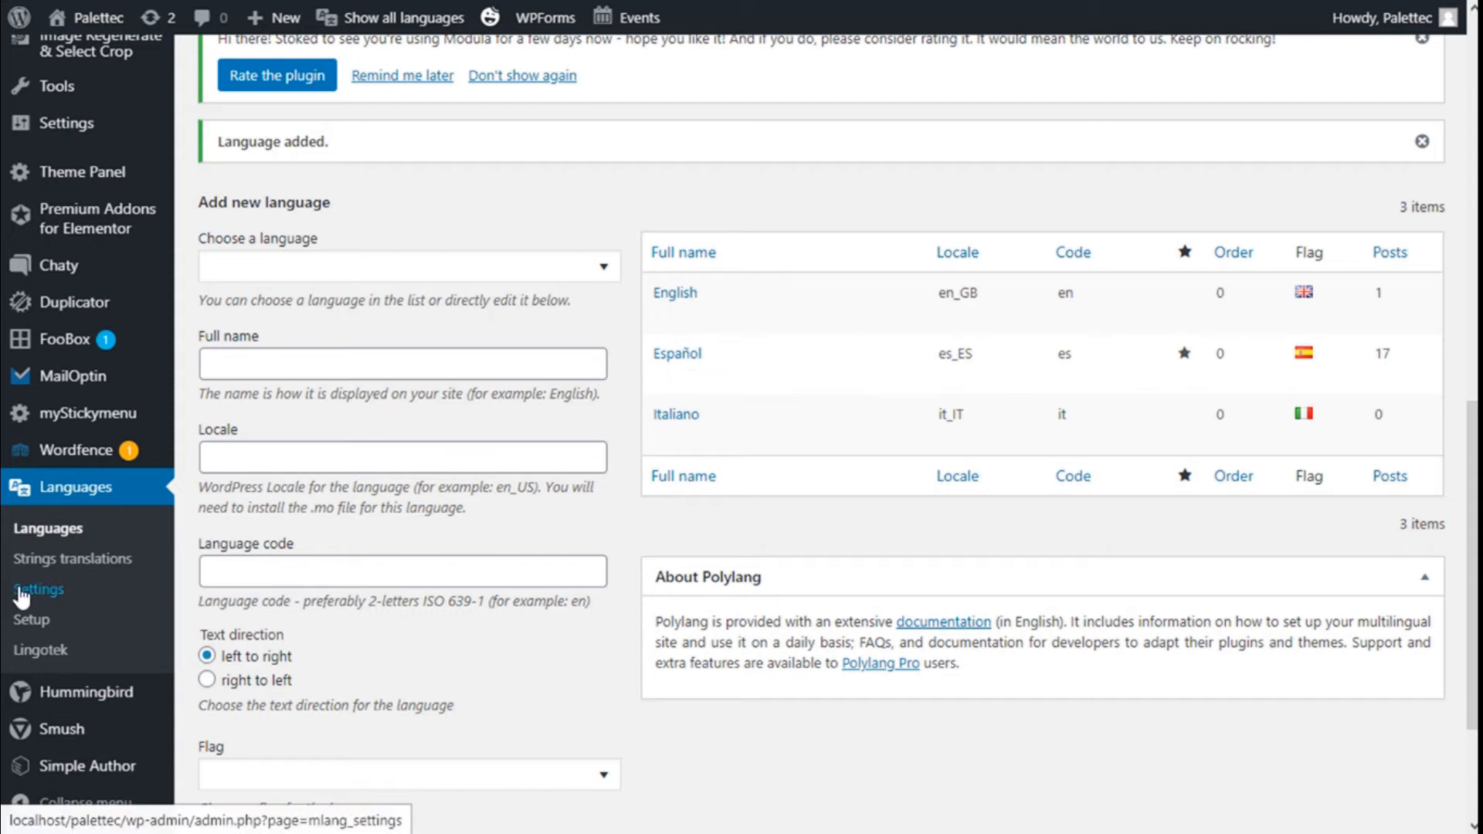
{"action": "left_click", "coordinate": [20, 595]}
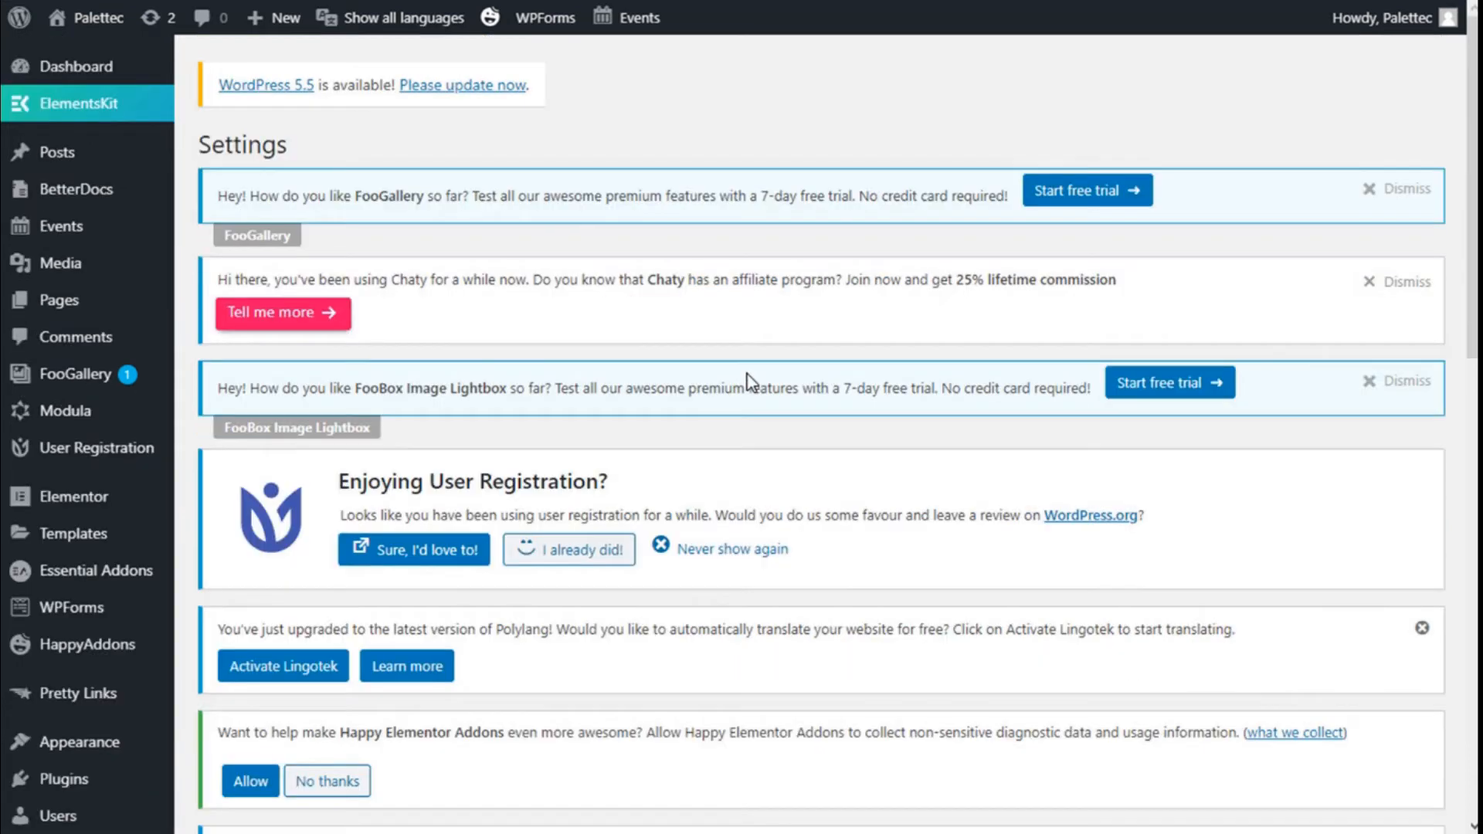
{"action": "scroll", "coordinate": [748, 375], "scroll_direction": "down", "scroll_amount": 10}
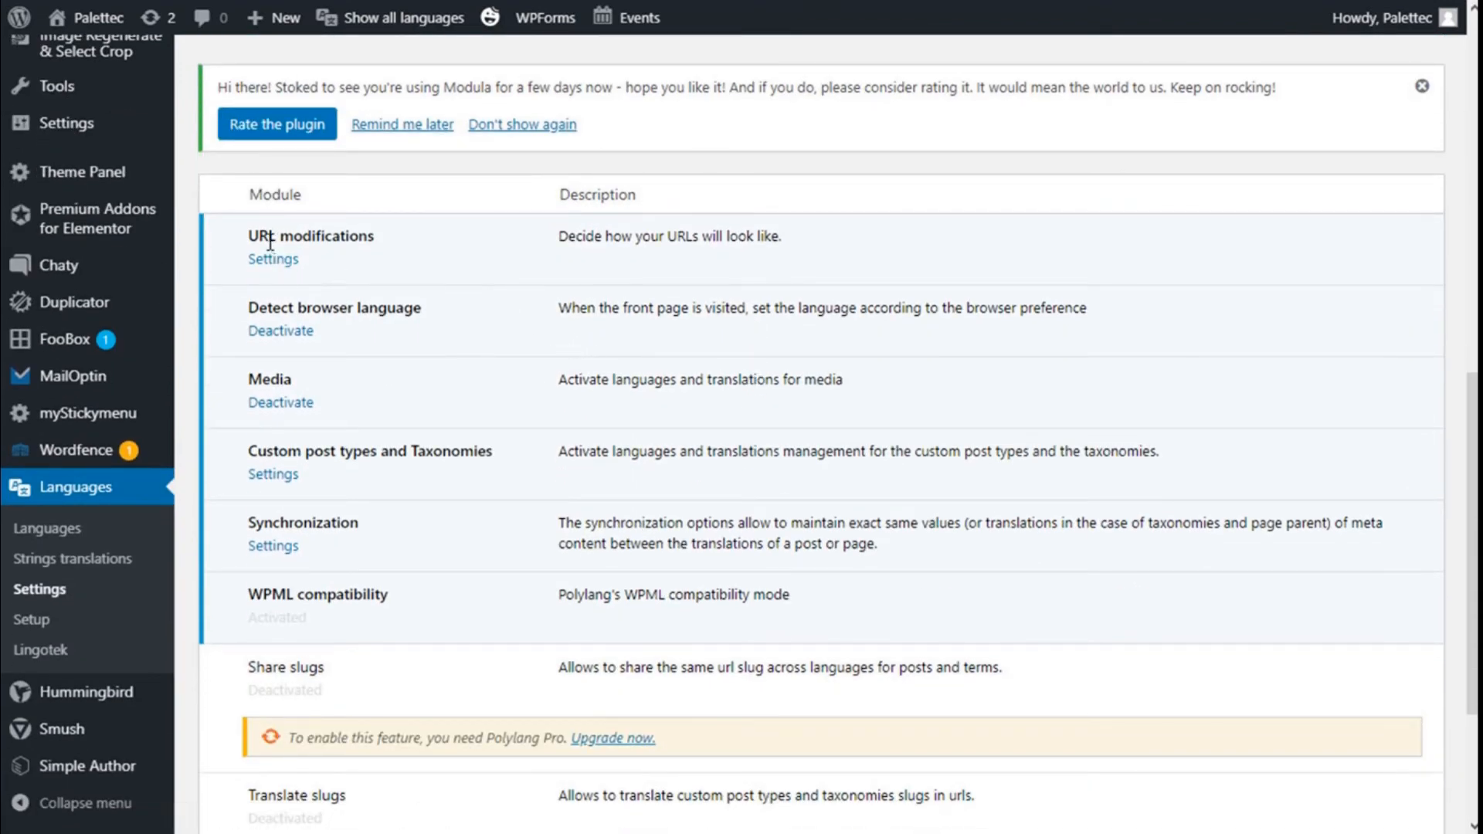
{"action": "left_click", "coordinate": [287, 260]}
{"action": "scroll", "coordinate": [469, 272], "scroll_direction": "down", "scroll_amount": 1}
{"action": "scroll", "coordinate": [472, 277], "scroll_direction": "down", "scroll_amount": 1}
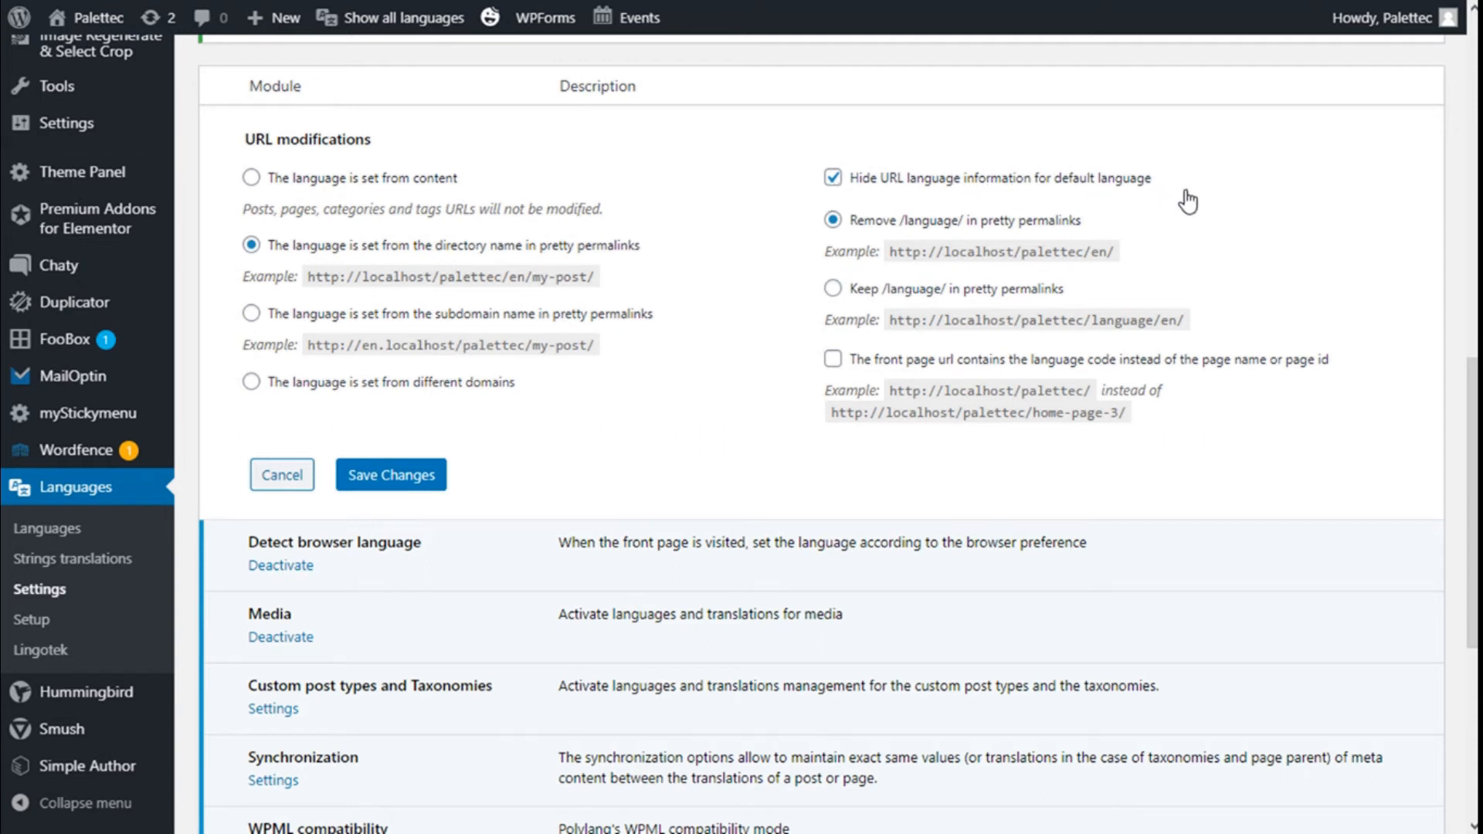
{"action": "scroll", "coordinate": [1168, 198], "scroll_direction": "down", "scroll_amount": 1}
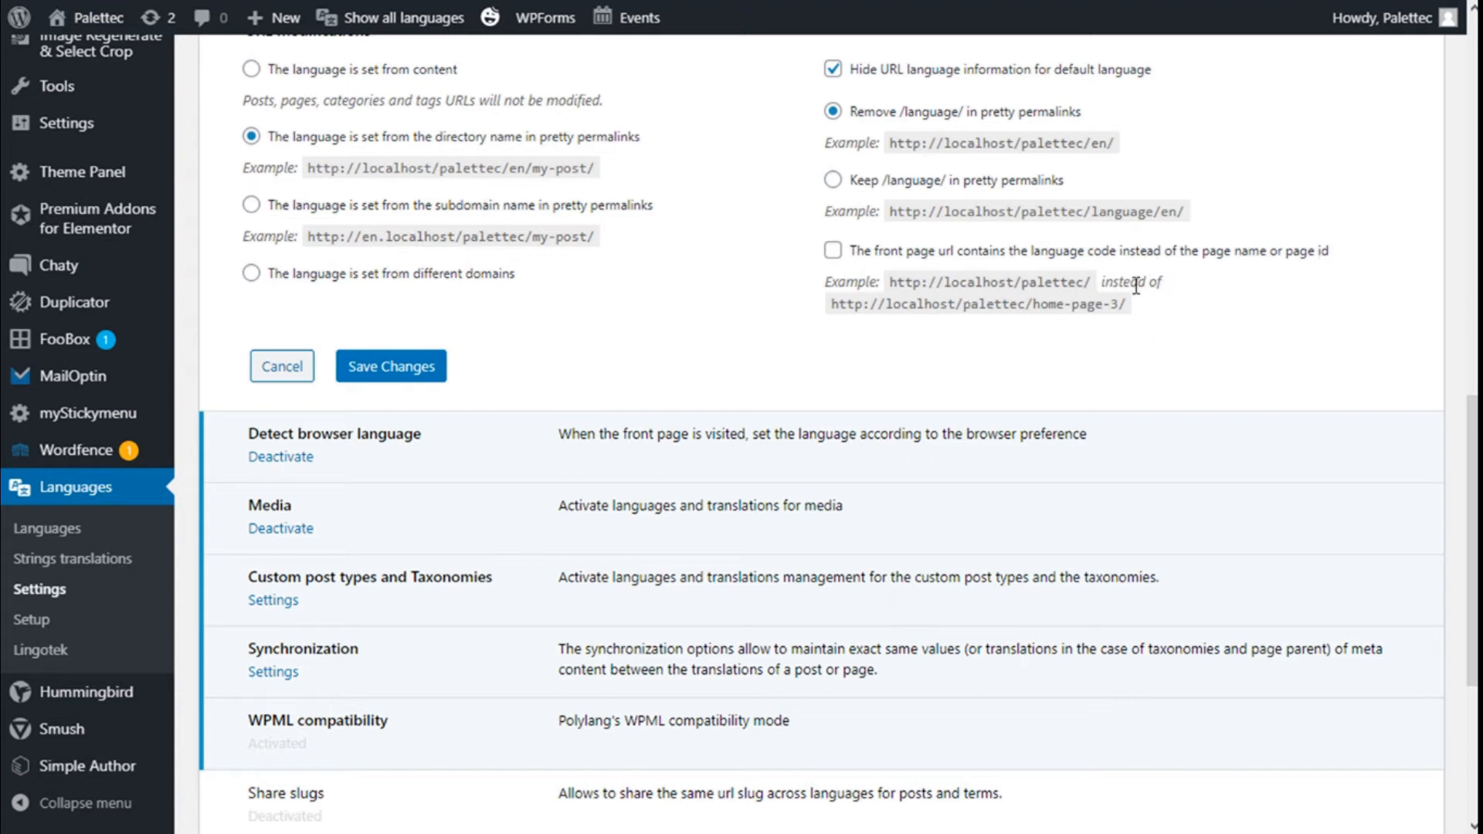
{"action": "scroll", "coordinate": [1009, 325], "scroll_direction": "up", "scroll_amount": 2}
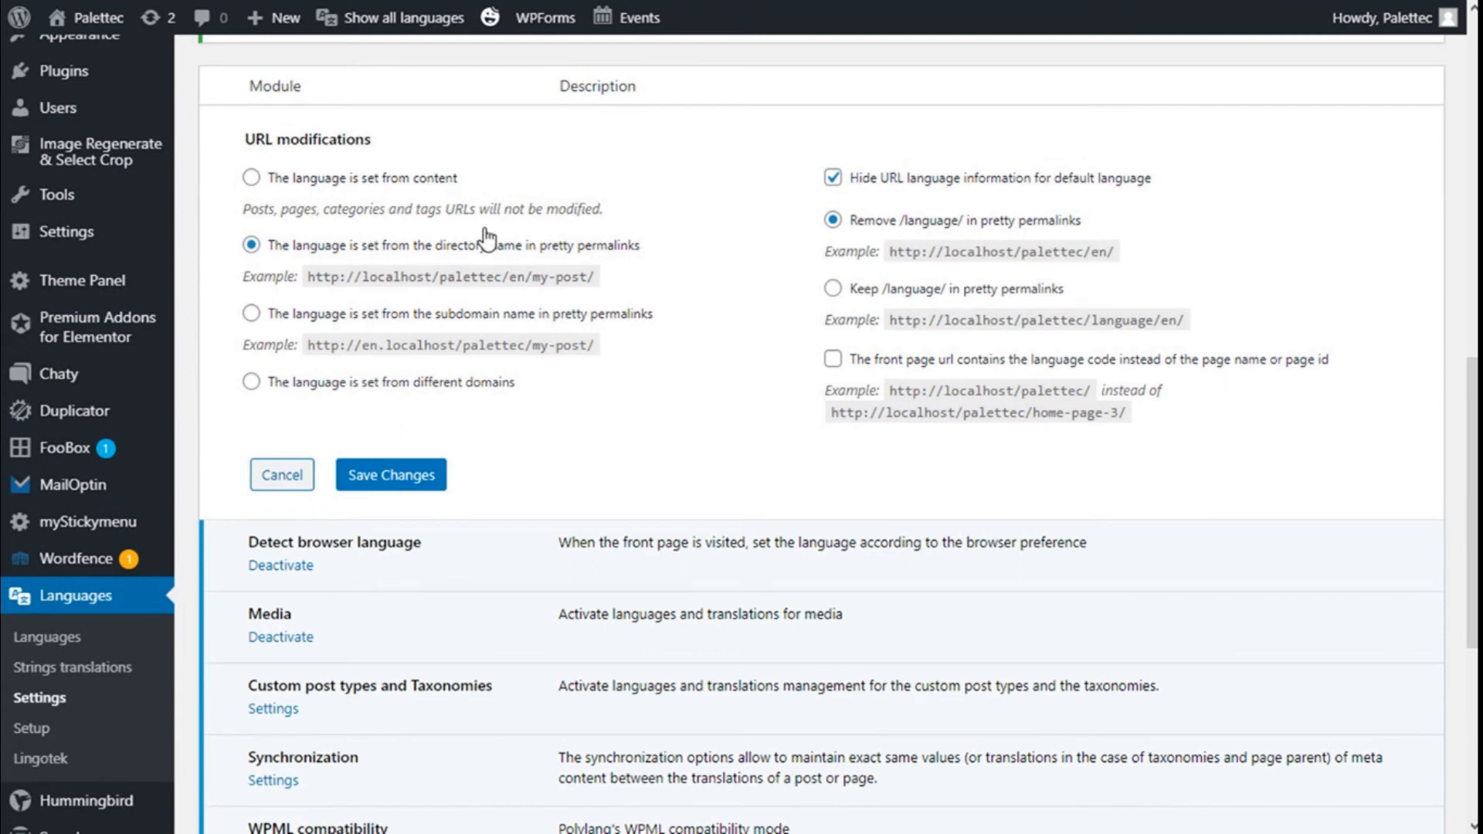
Open the Custom post types and Taxonomies settings to review which content types can be made translatable
{"action": "scroll", "coordinate": [494, 251], "scroll_direction": "down", "scroll_amount": 3}
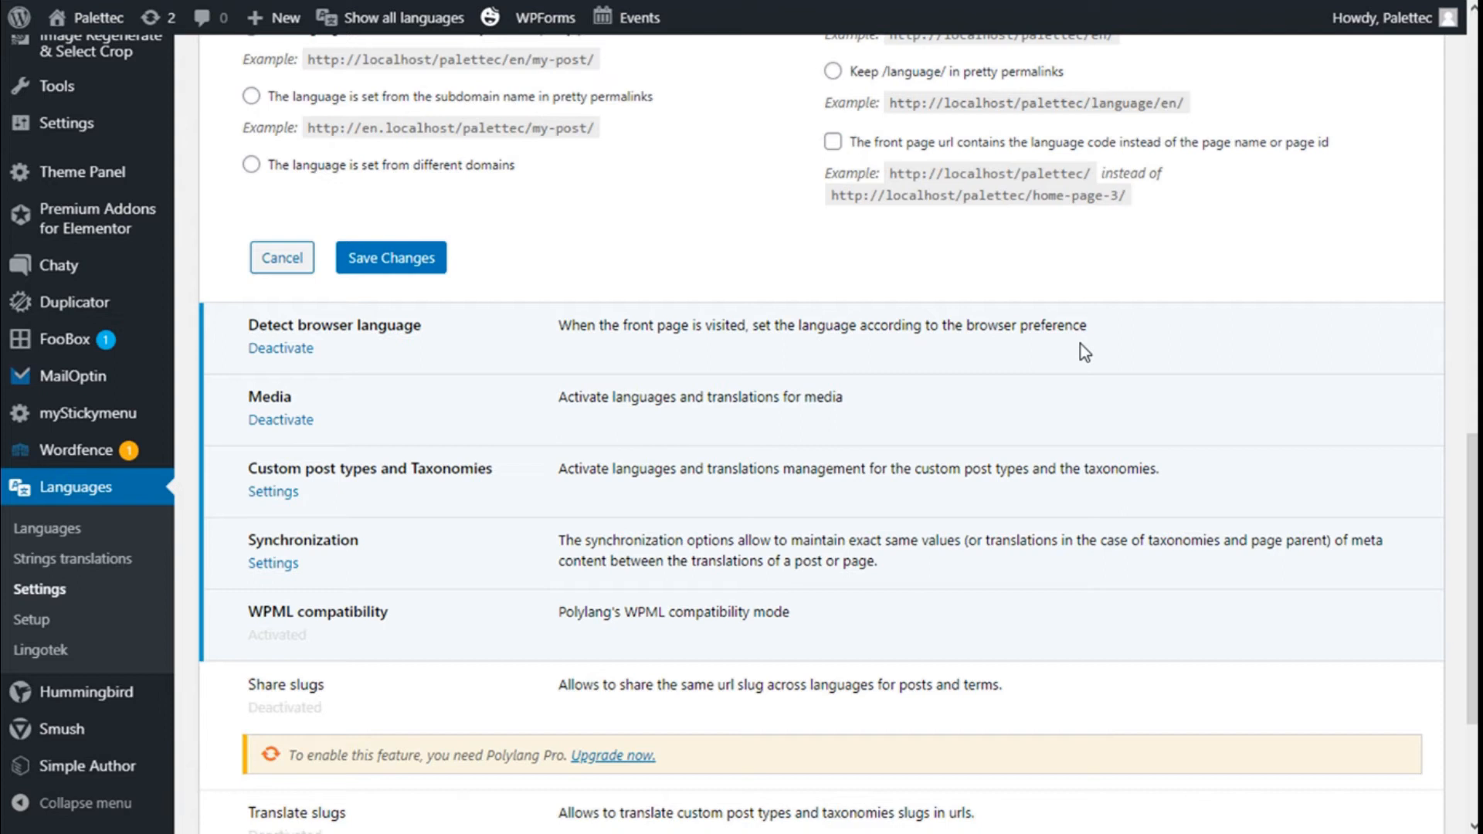
{"action": "scroll", "coordinate": [399, 305], "scroll_direction": "down", "scroll_amount": 1}
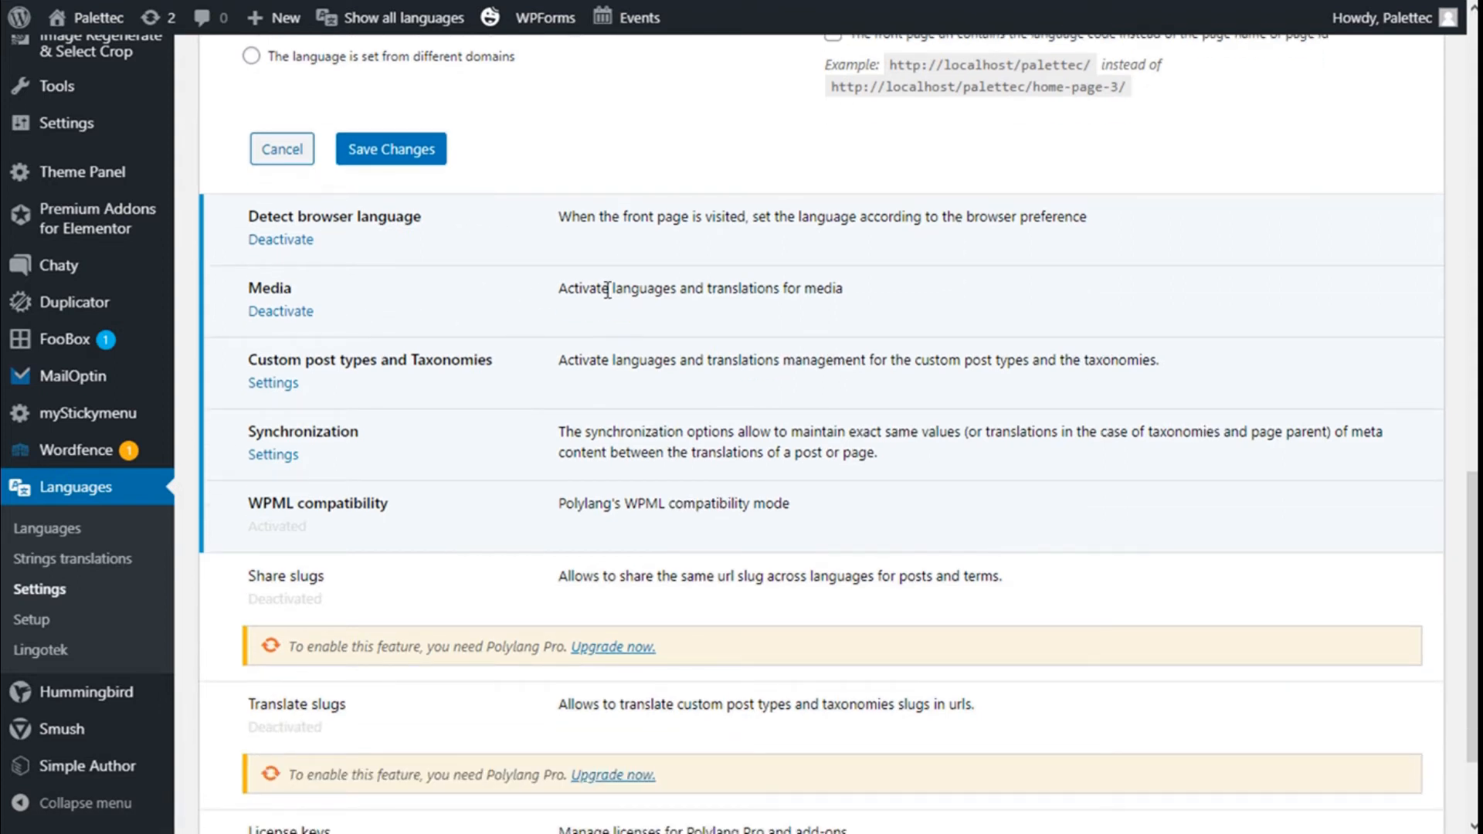
{"action": "scroll", "coordinate": [844, 309], "scroll_direction": "down", "scroll_amount": 1}
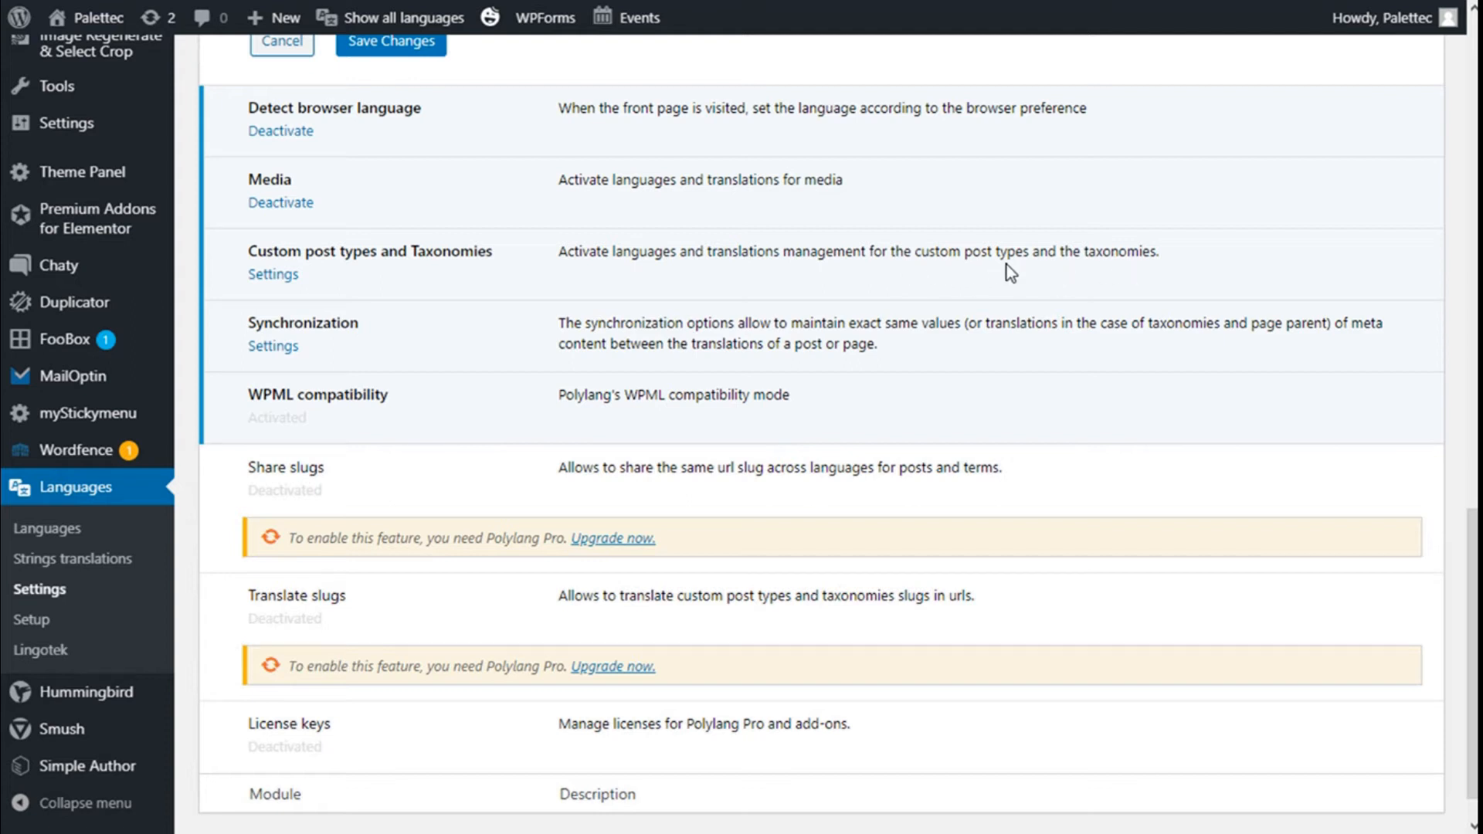
{"action": "left_click", "coordinate": [273, 274]}
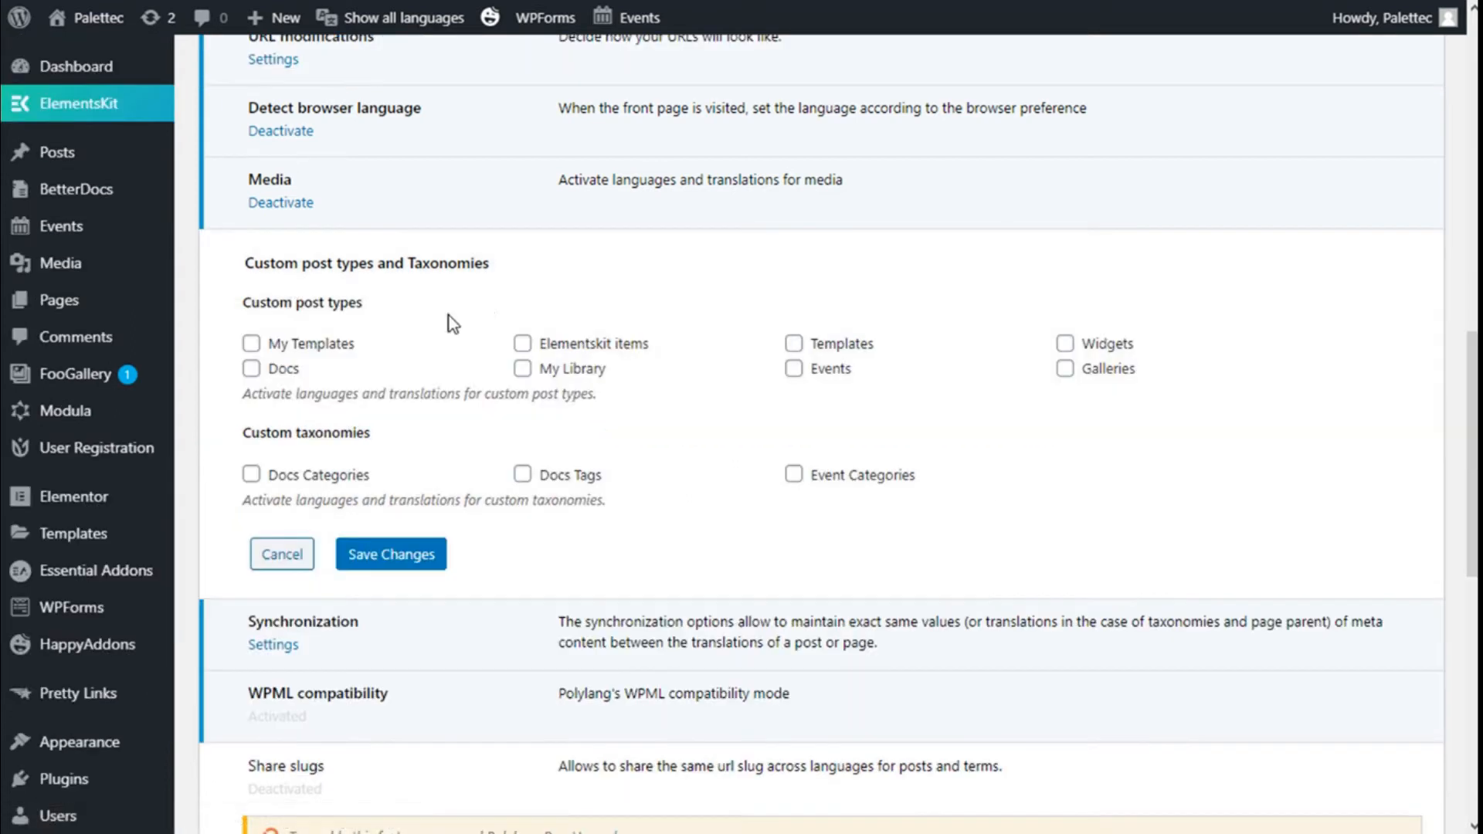
{"action": "scroll", "coordinate": [484, 291], "scroll_direction": "down", "scroll_amount": 1}
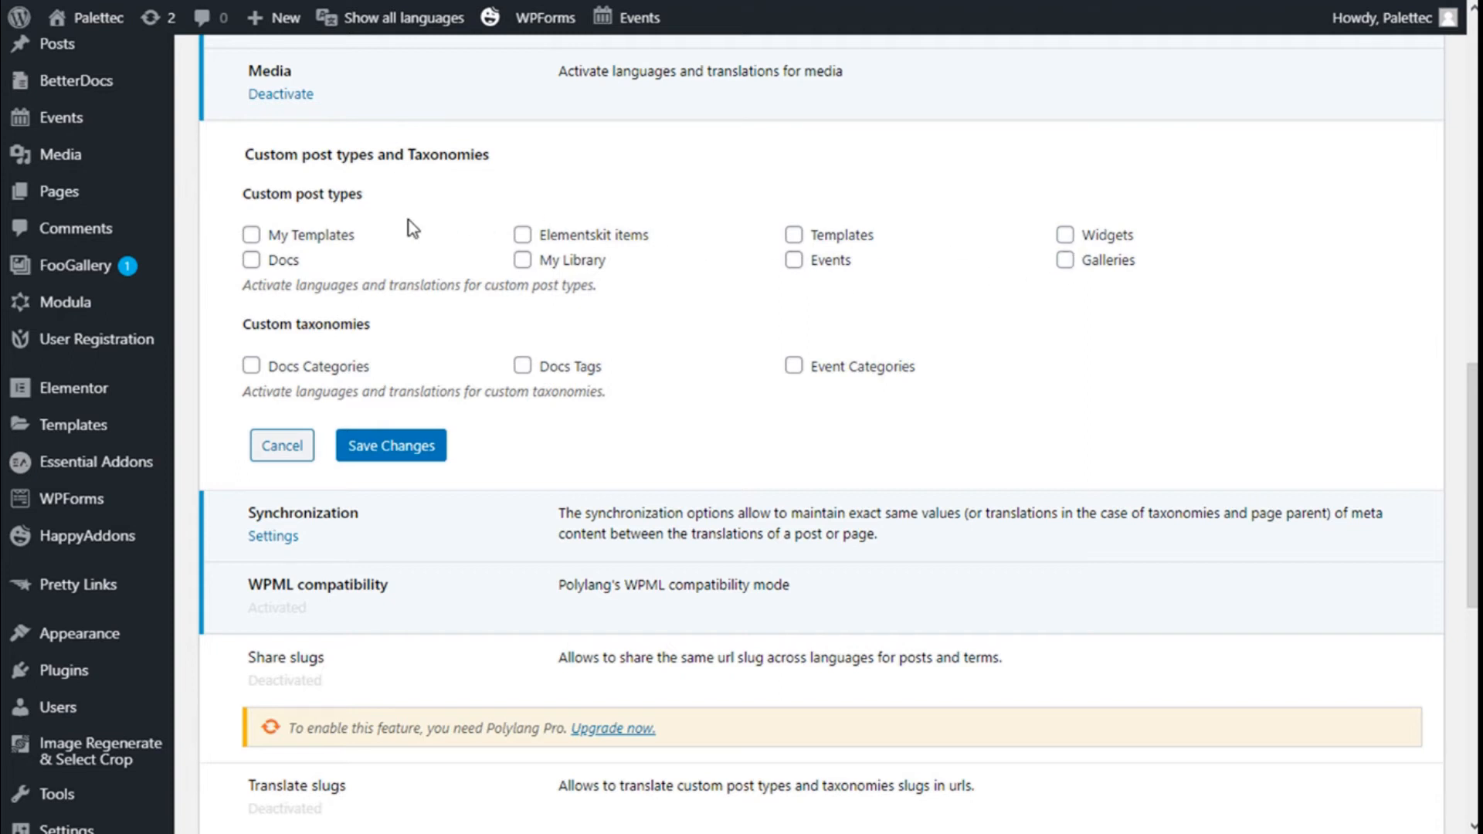
Open the Synchronization settings to review which content can be kept in sync between translations, and cancel without changing anything
{"action": "scroll", "coordinate": [409, 228], "scroll_direction": "down", "scroll_amount": 2}
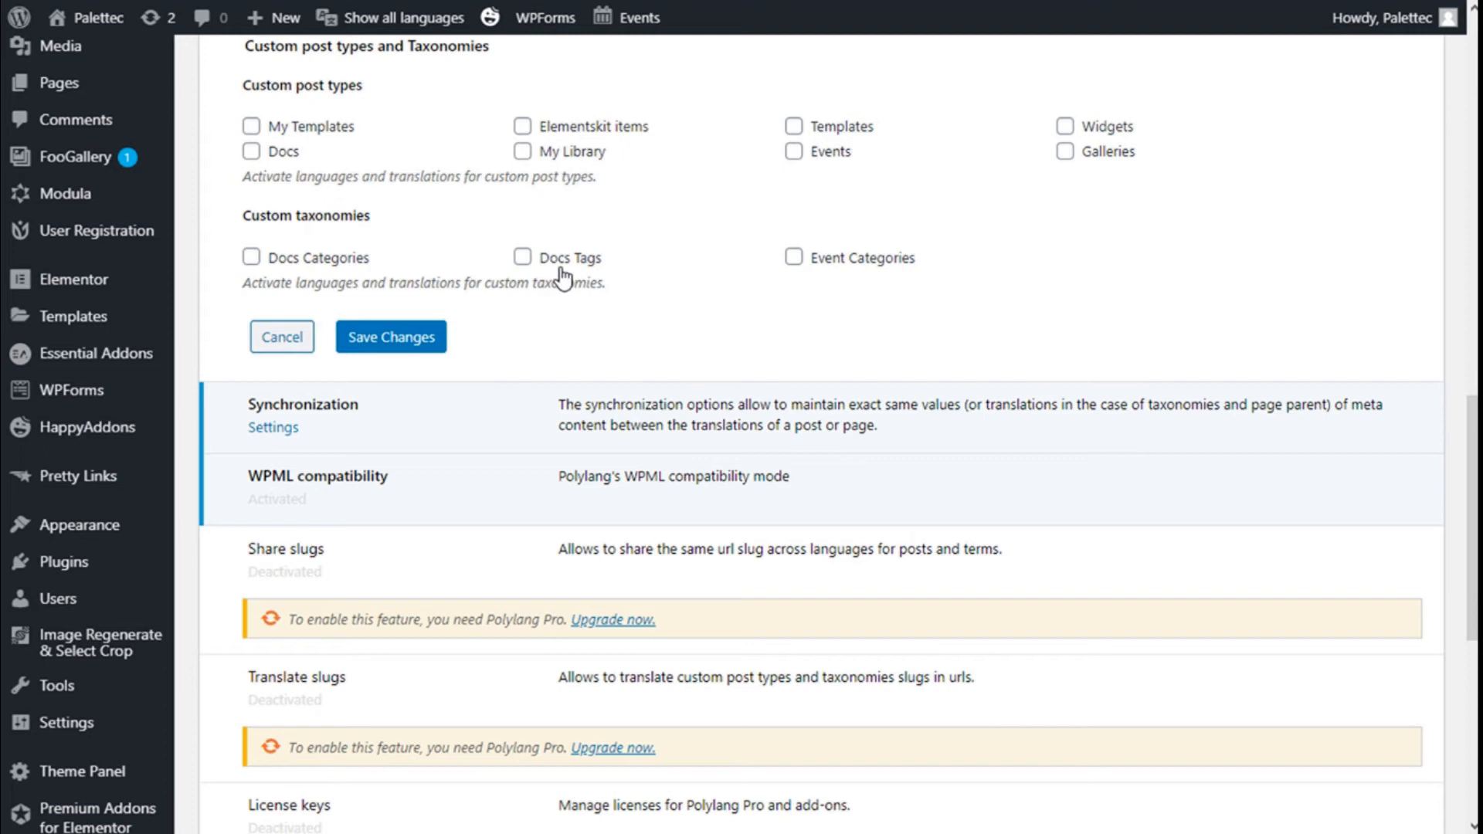
{"action": "scroll", "coordinate": [841, 276], "scroll_direction": "down", "scroll_amount": 4}
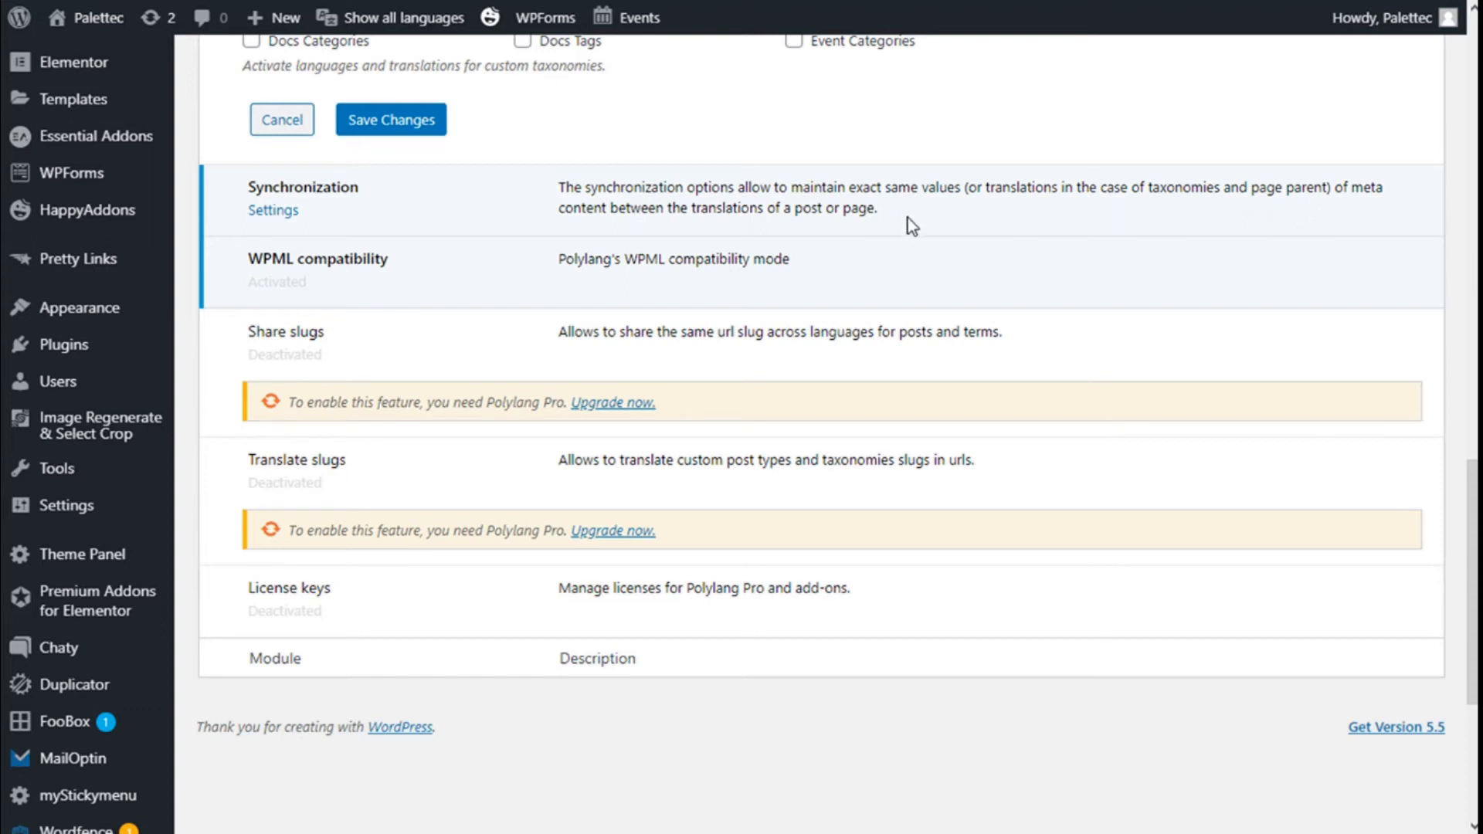
{"action": "left_click", "coordinate": [272, 210]}
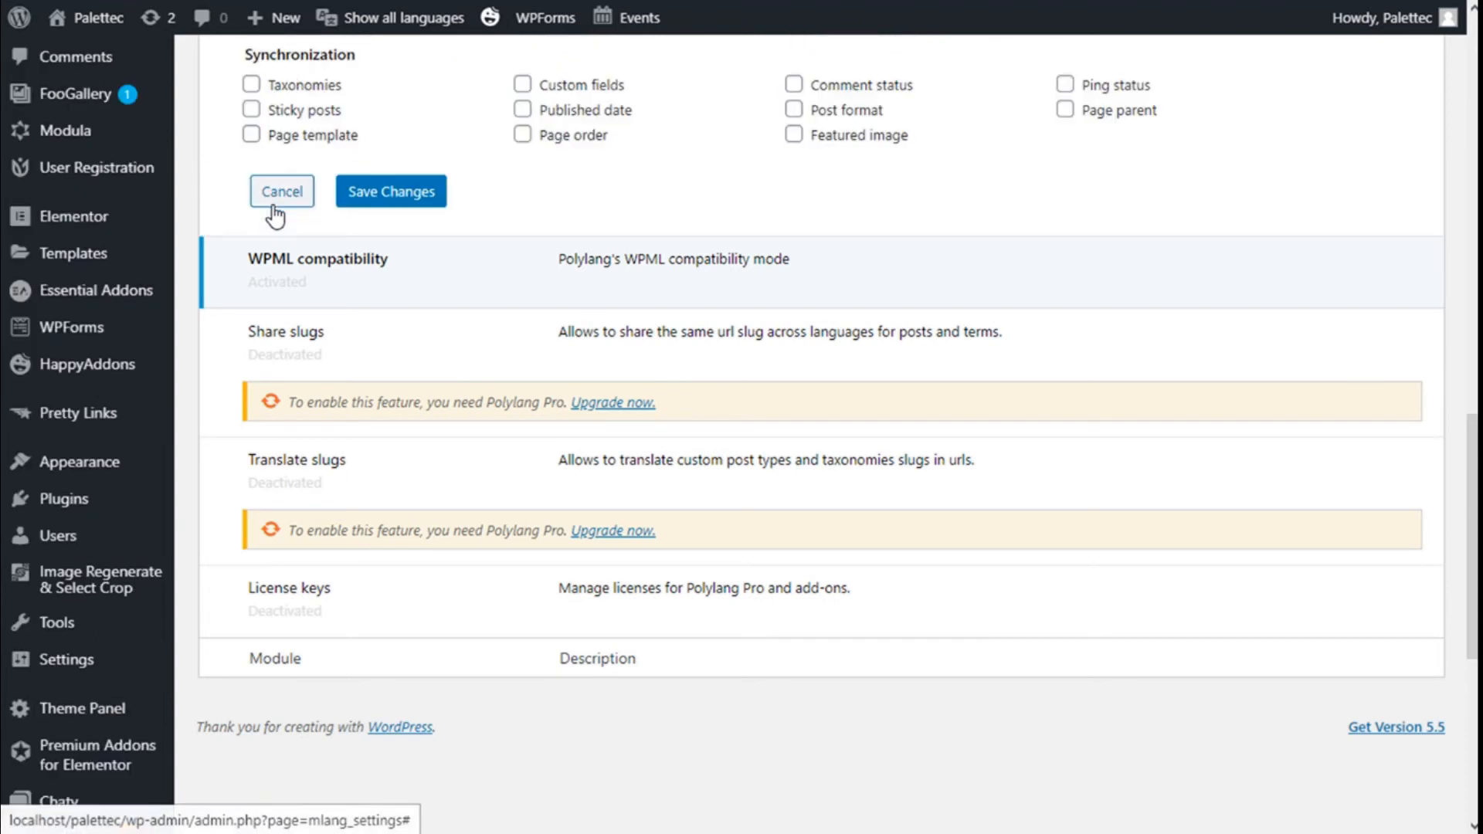
{"action": "scroll", "coordinate": [331, 225], "scroll_direction": "up", "scroll_amount": 1}
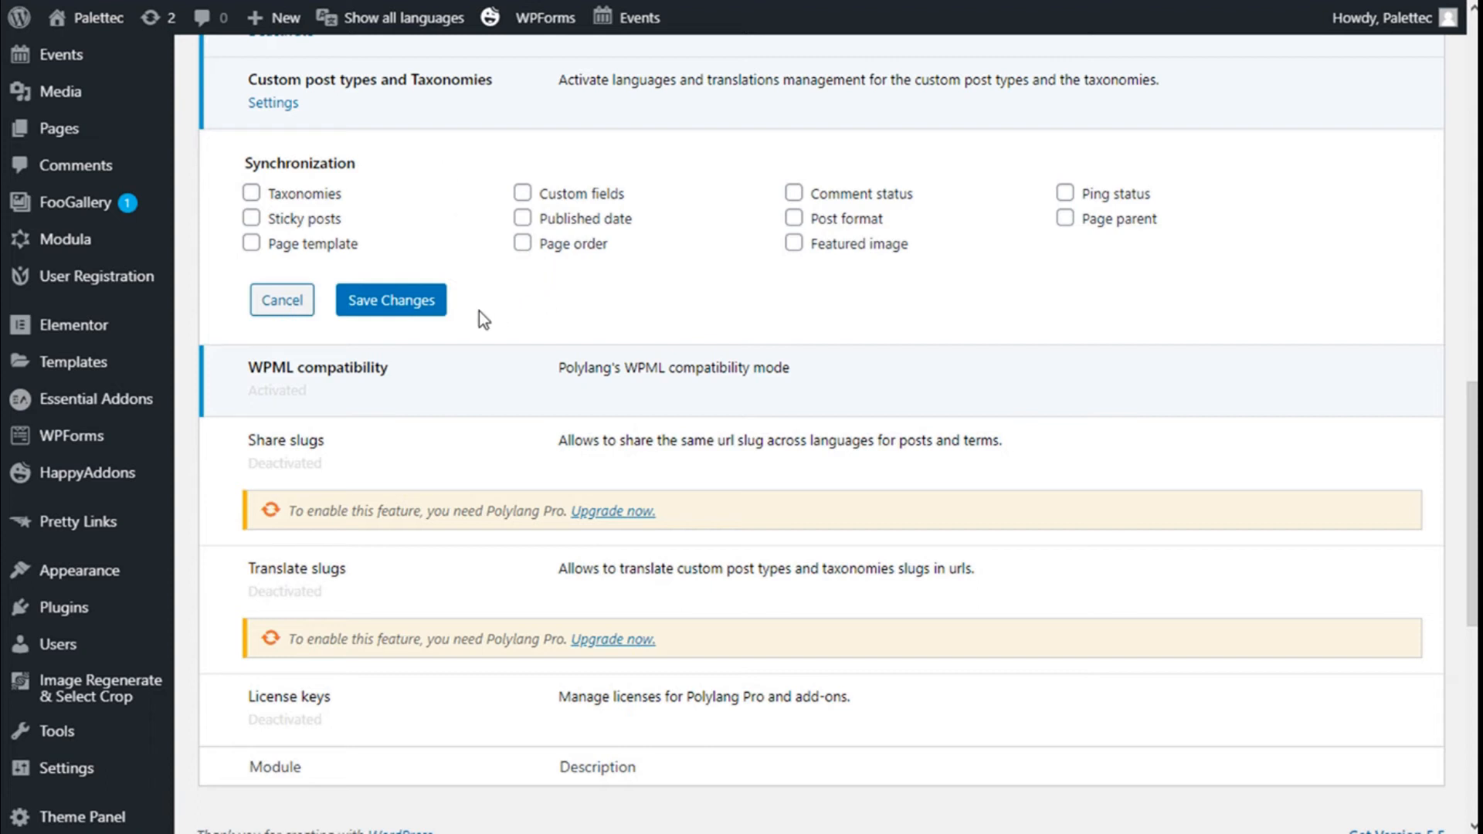
{"action": "scroll", "coordinate": [520, 268], "scroll_direction": "down", "scroll_amount": 2}
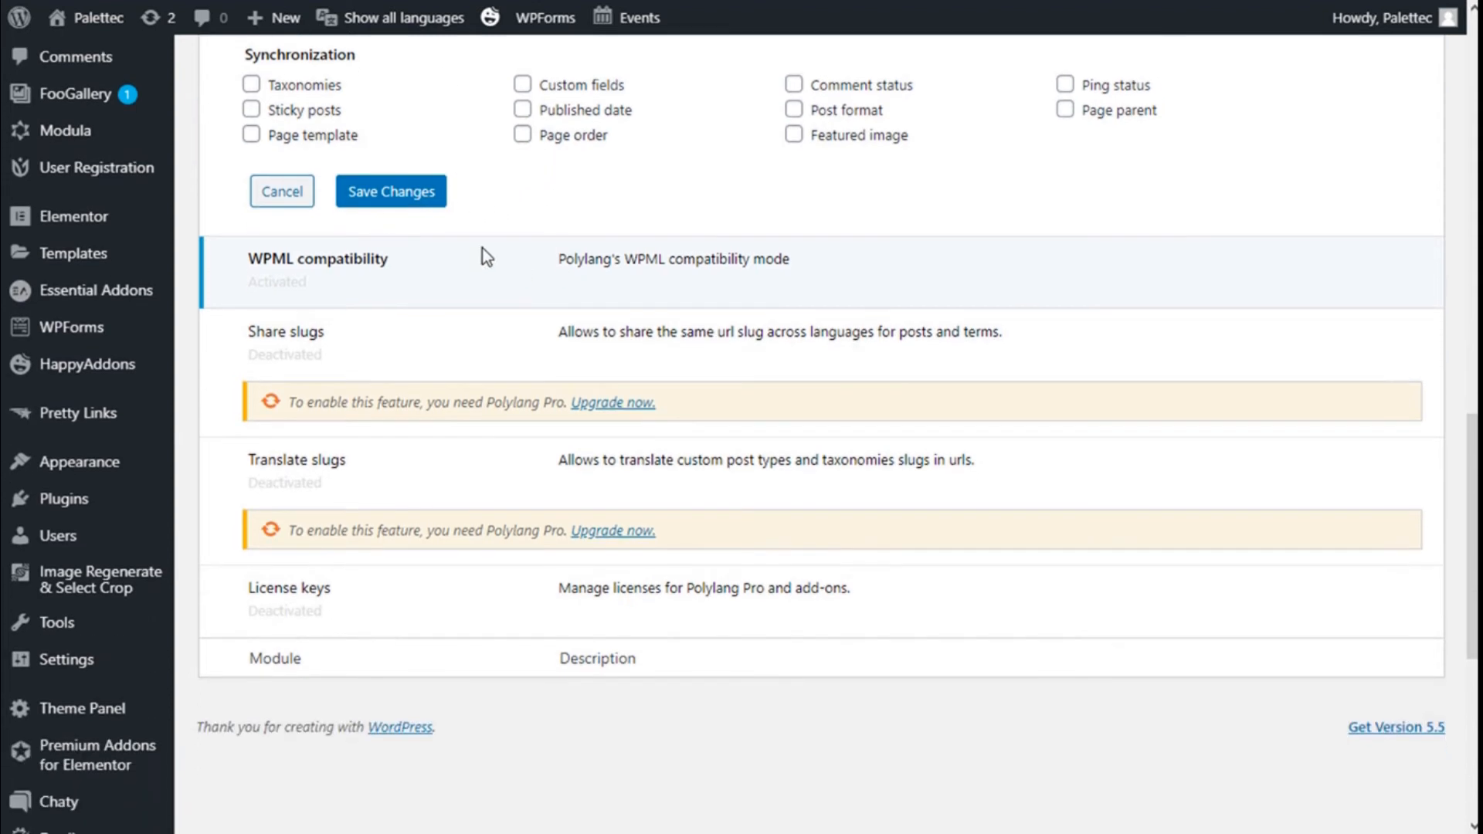
{"action": "left_click", "coordinate": [272, 189]}
Review the remaining Polylang modules, from WPML compatibility through Share slugs and Translate slugs to License keys
{"action": "scroll", "coordinate": [346, 206], "scroll_direction": "up", "scroll_amount": 2}
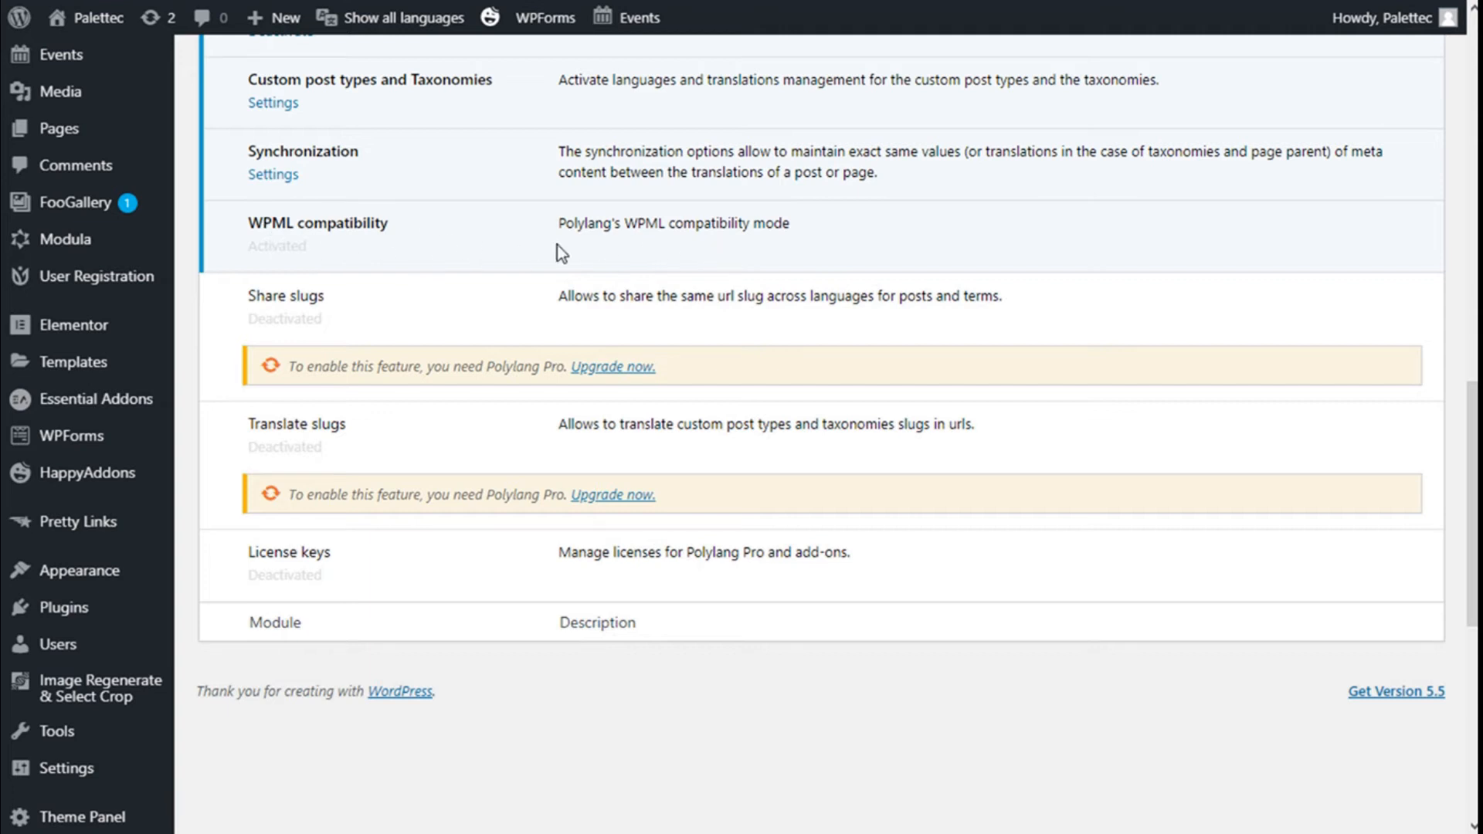
{"action": "scroll", "coordinate": [428, 244], "scroll_direction": "down", "scroll_amount": 2}
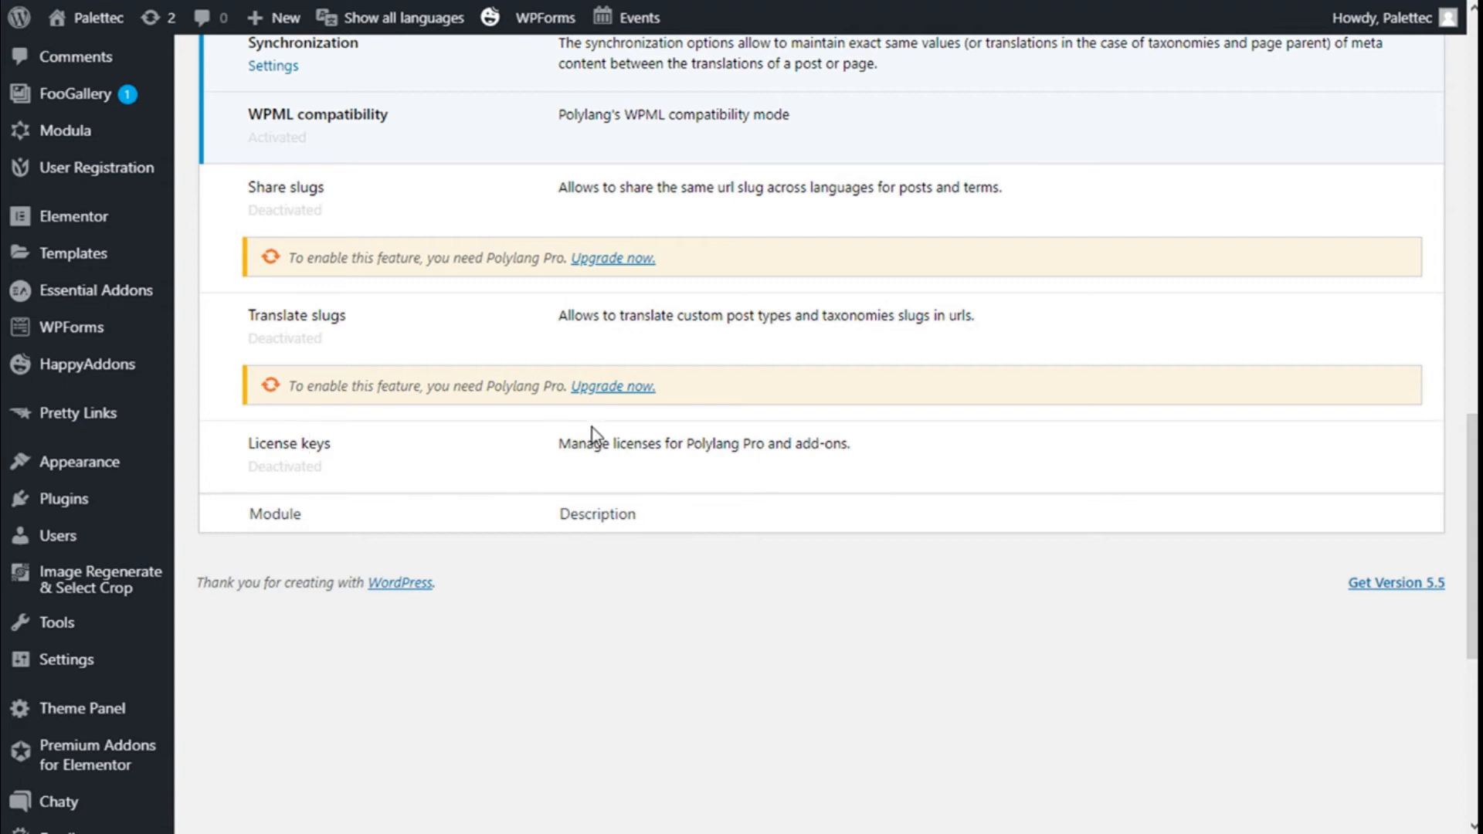
{"action": "scroll", "coordinate": [595, 317], "scroll_direction": "up", "scroll_amount": 2}
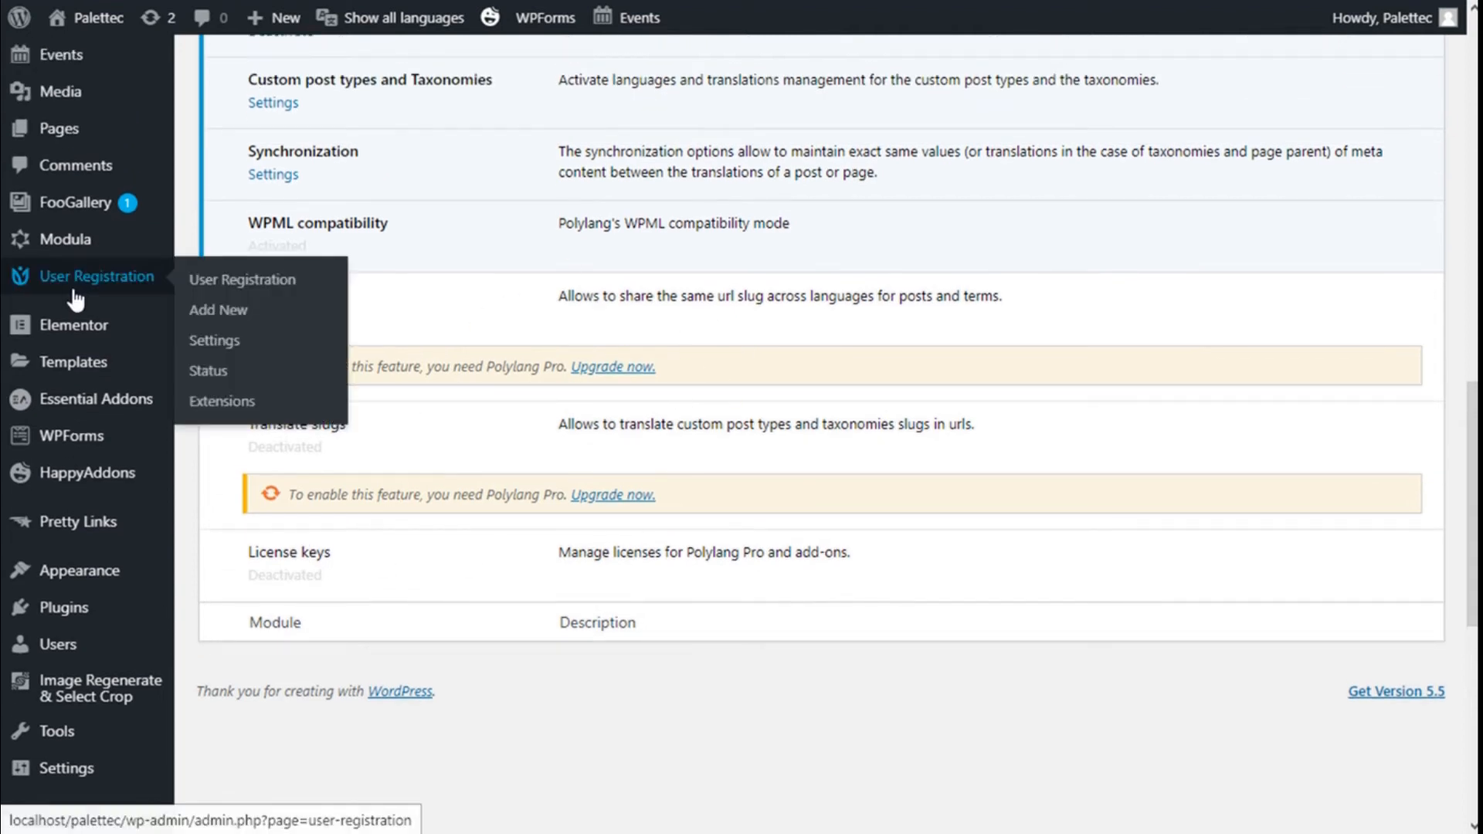
{"action": "scroll", "coordinate": [73, 285], "scroll_direction": "down", "scroll_amount": 6}
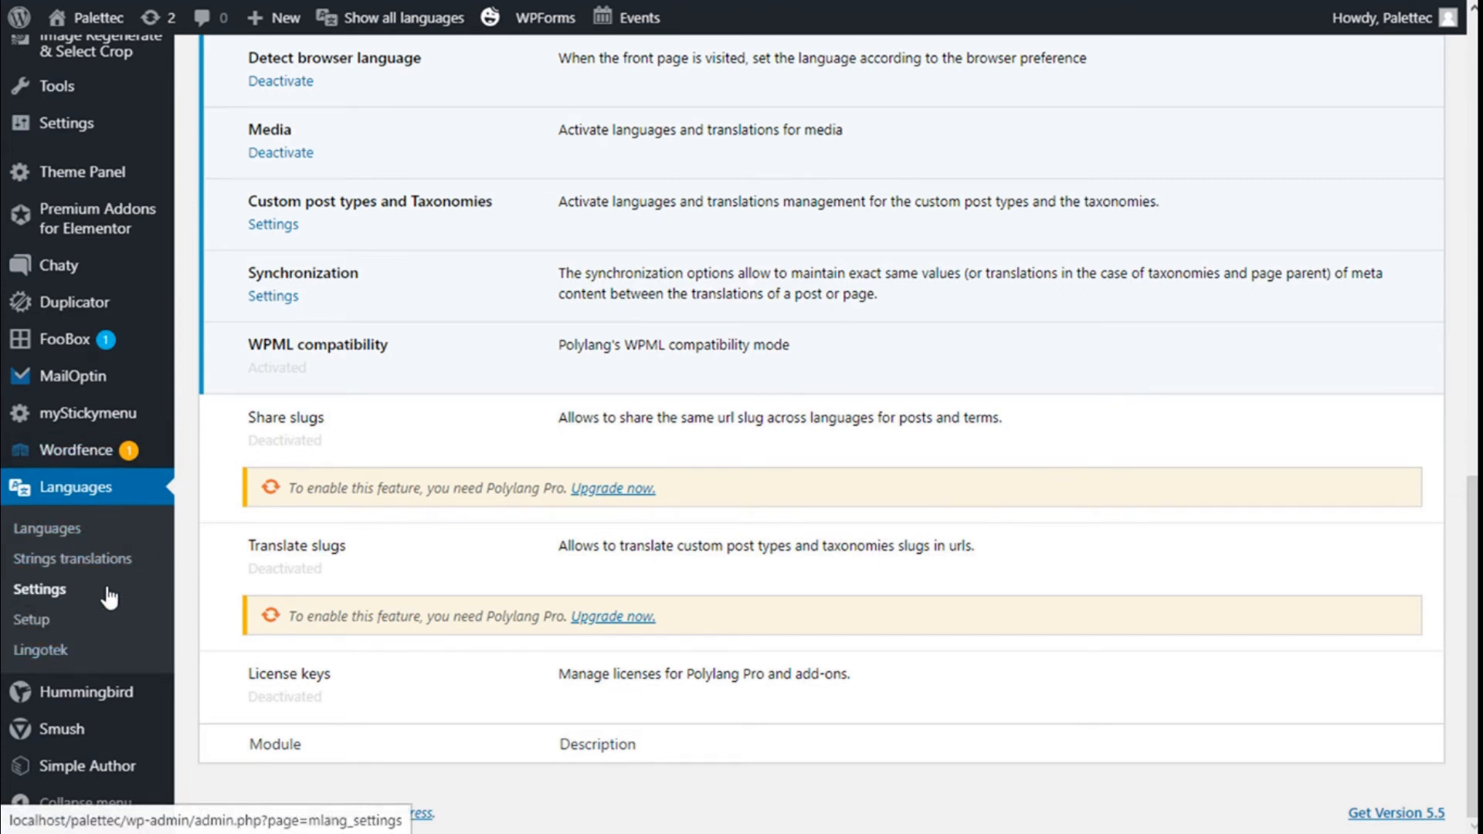
Open the Media Library and show the attachment details of the sunset image with the lone tree
{"action": "scroll", "coordinate": [109, 598], "scroll_direction": "up", "scroll_amount": 4}
{"action": "mouse_move", "coordinate": [72, 276]}
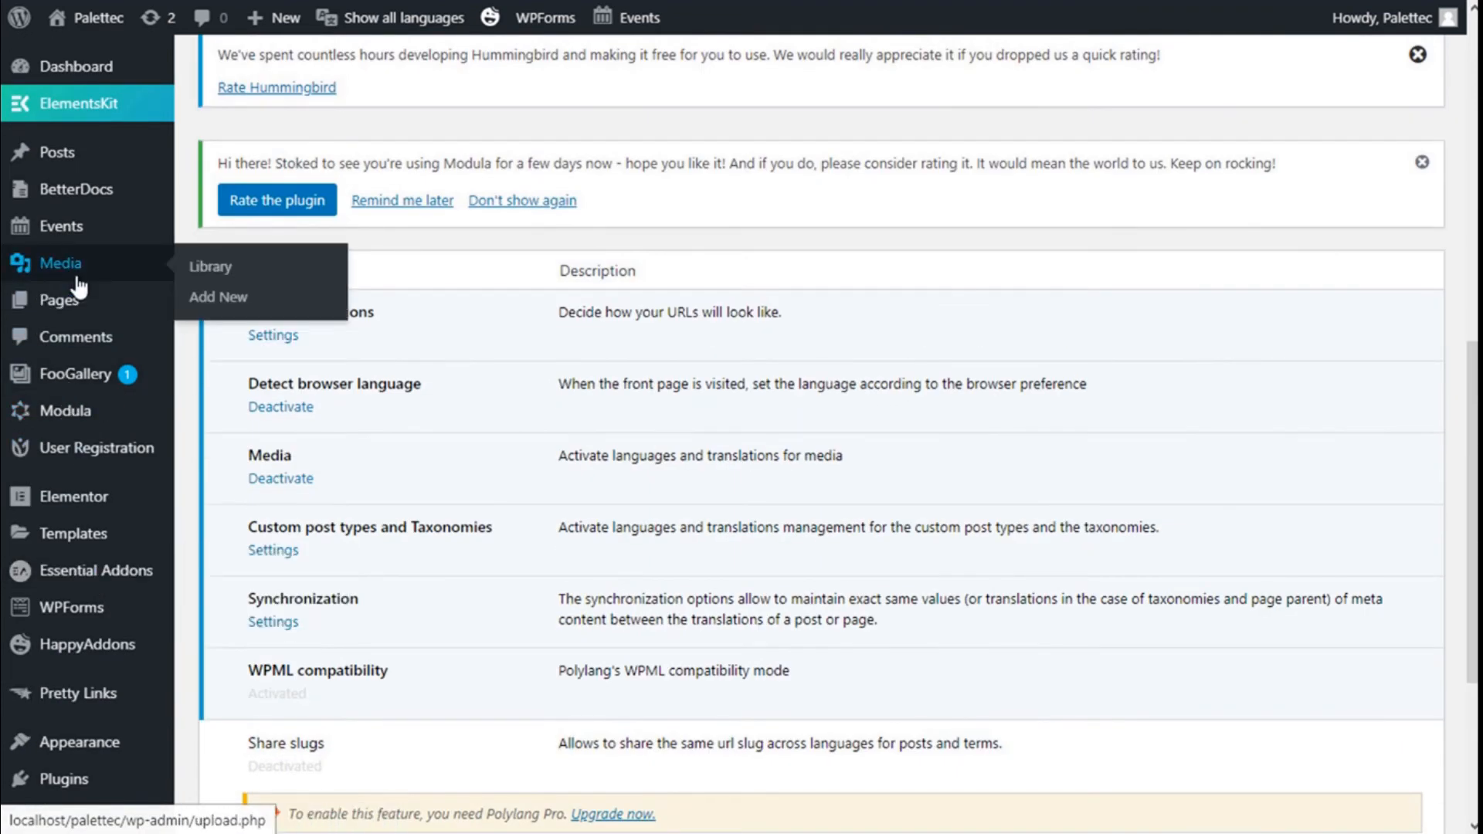
{"action": "left_click", "coordinate": [132, 276]}
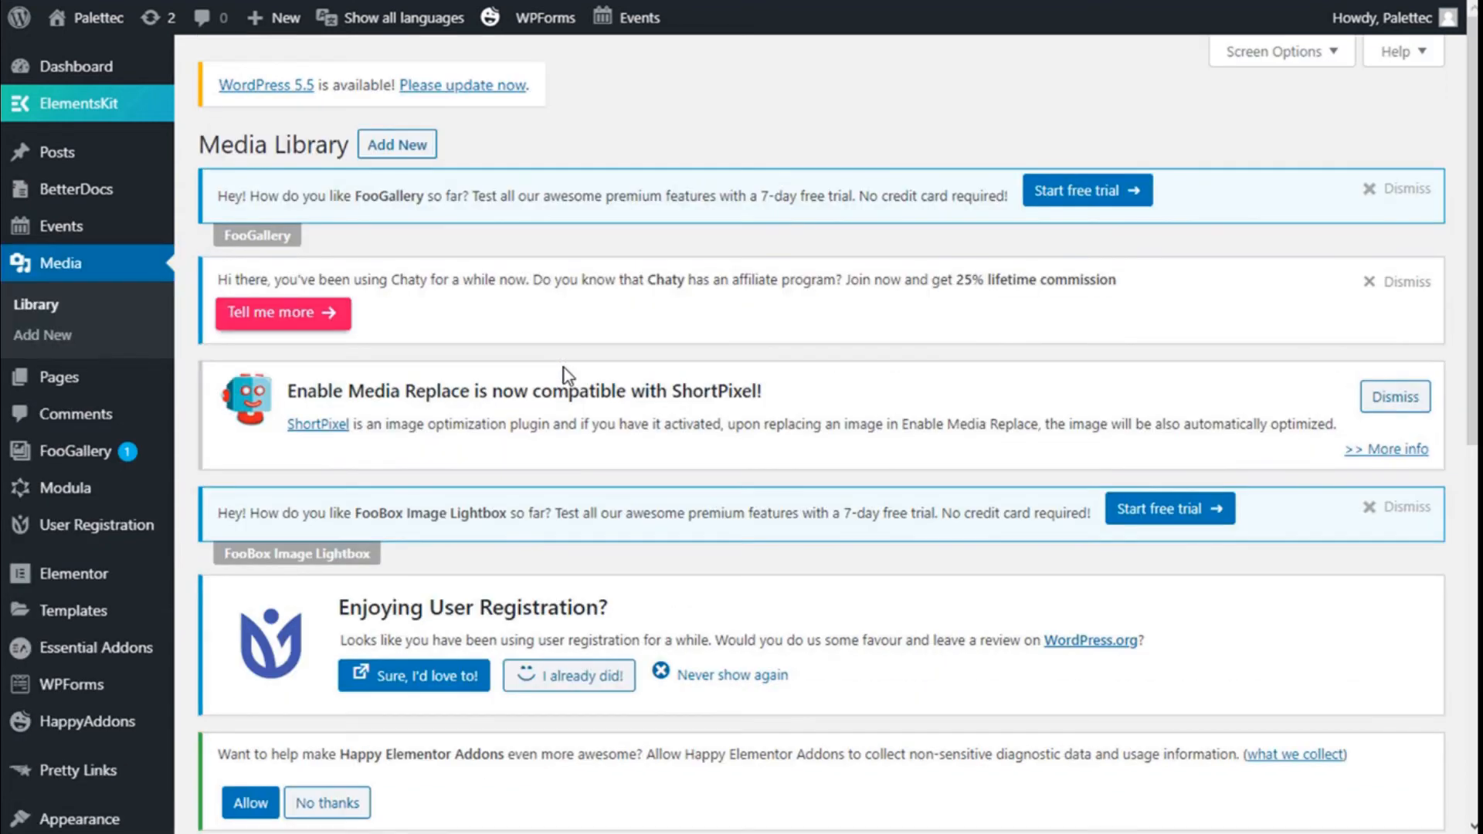
{"action": "scroll", "coordinate": [564, 367], "scroll_direction": "down", "scroll_amount": 10}
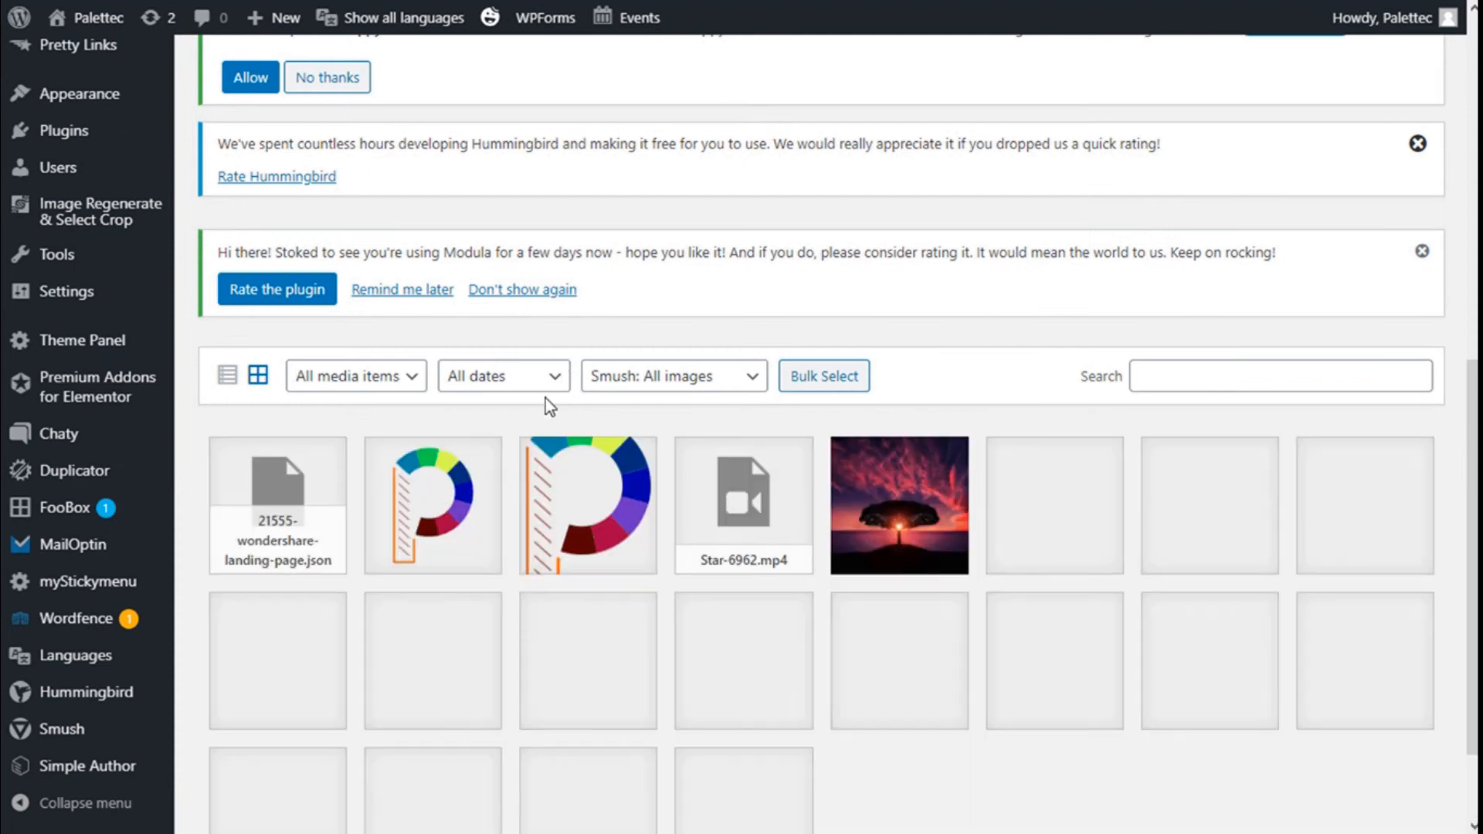
{"action": "scroll", "coordinate": [546, 397], "scroll_direction": "down", "scroll_amount": 2}
{"action": "left_click", "coordinate": [941, 369]}
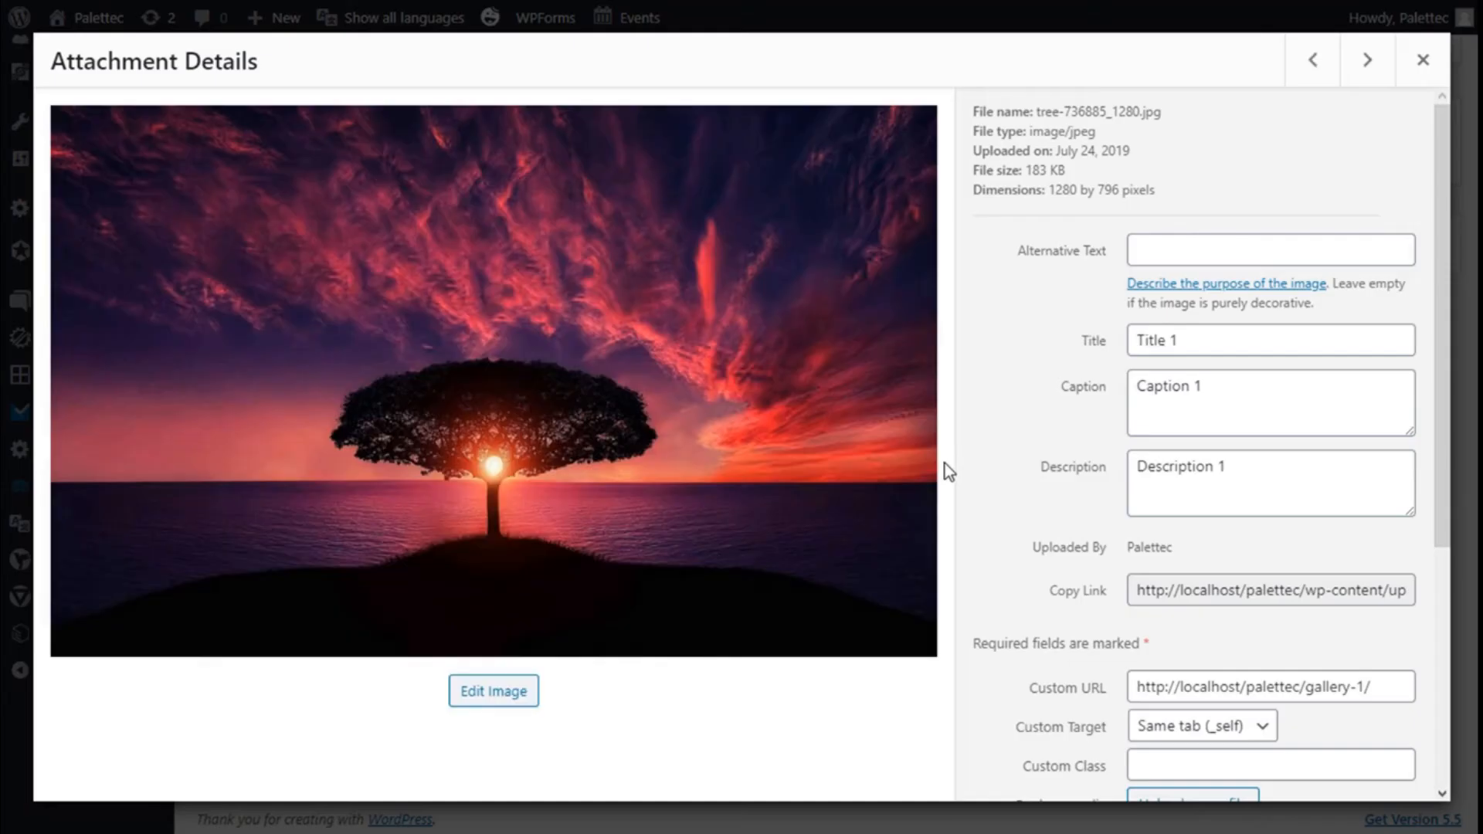
Check which languages can be assigned to the tree image, leave its language unchanged, and close the attachment details
{"action": "scroll", "coordinate": [1232, 391], "scroll_direction": "down", "scroll_amount": 5}
{"action": "left_click", "coordinate": [1165, 638]}
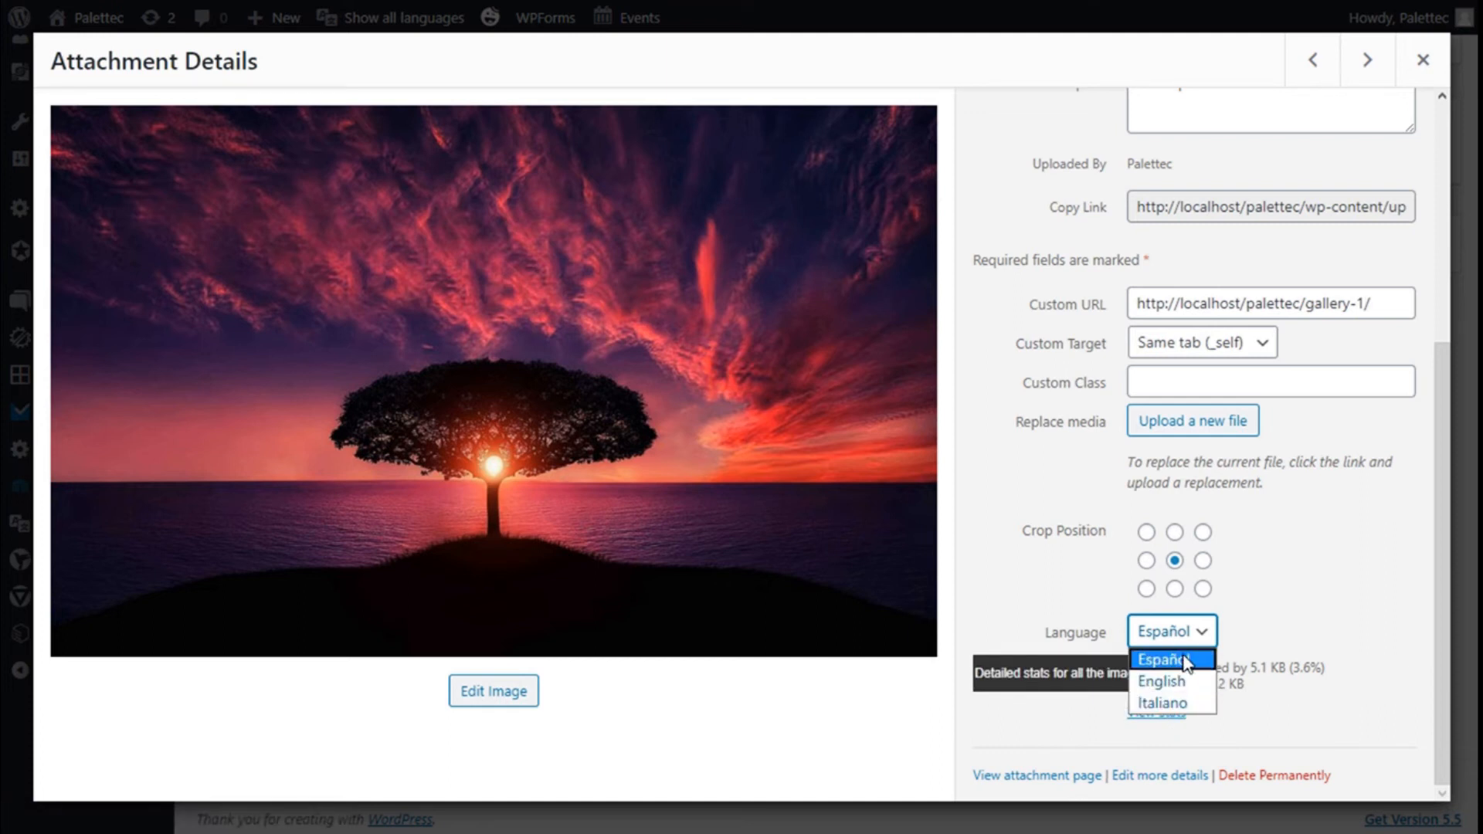
{"action": "left_click", "coordinate": [1246, 615]}
{"action": "left_click", "coordinate": [1429, 60]}
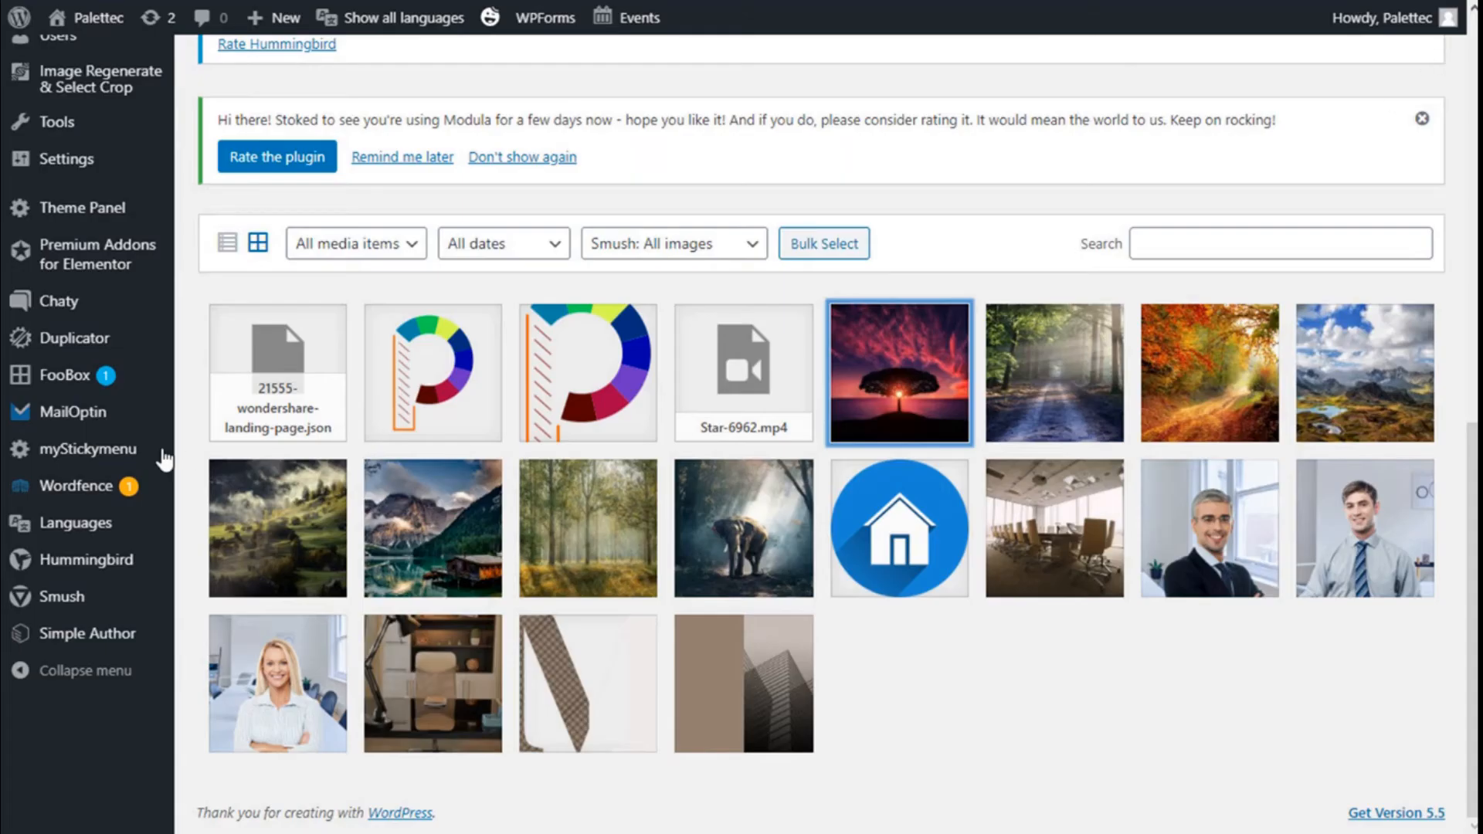
Go to the list of all pages and open the published "Home Page" front page for editing in the WordPress editor
{"action": "scroll", "coordinate": [155, 456], "scroll_direction": "up", "scroll_amount": 7}
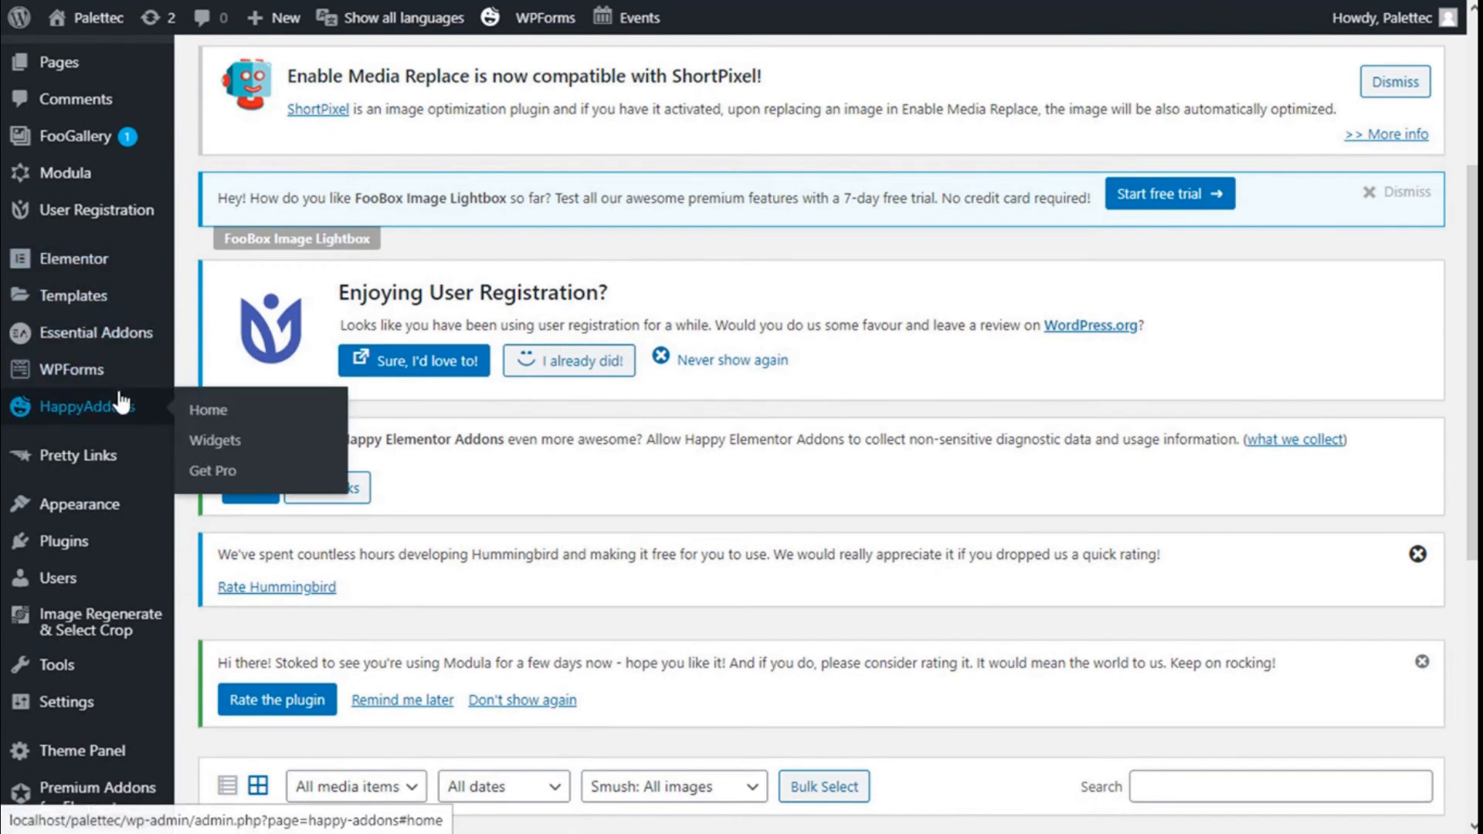
{"action": "scroll", "coordinate": [93, 309], "scroll_direction": "up", "scroll_amount": 2}
{"action": "mouse_move", "coordinate": [116, 176]}
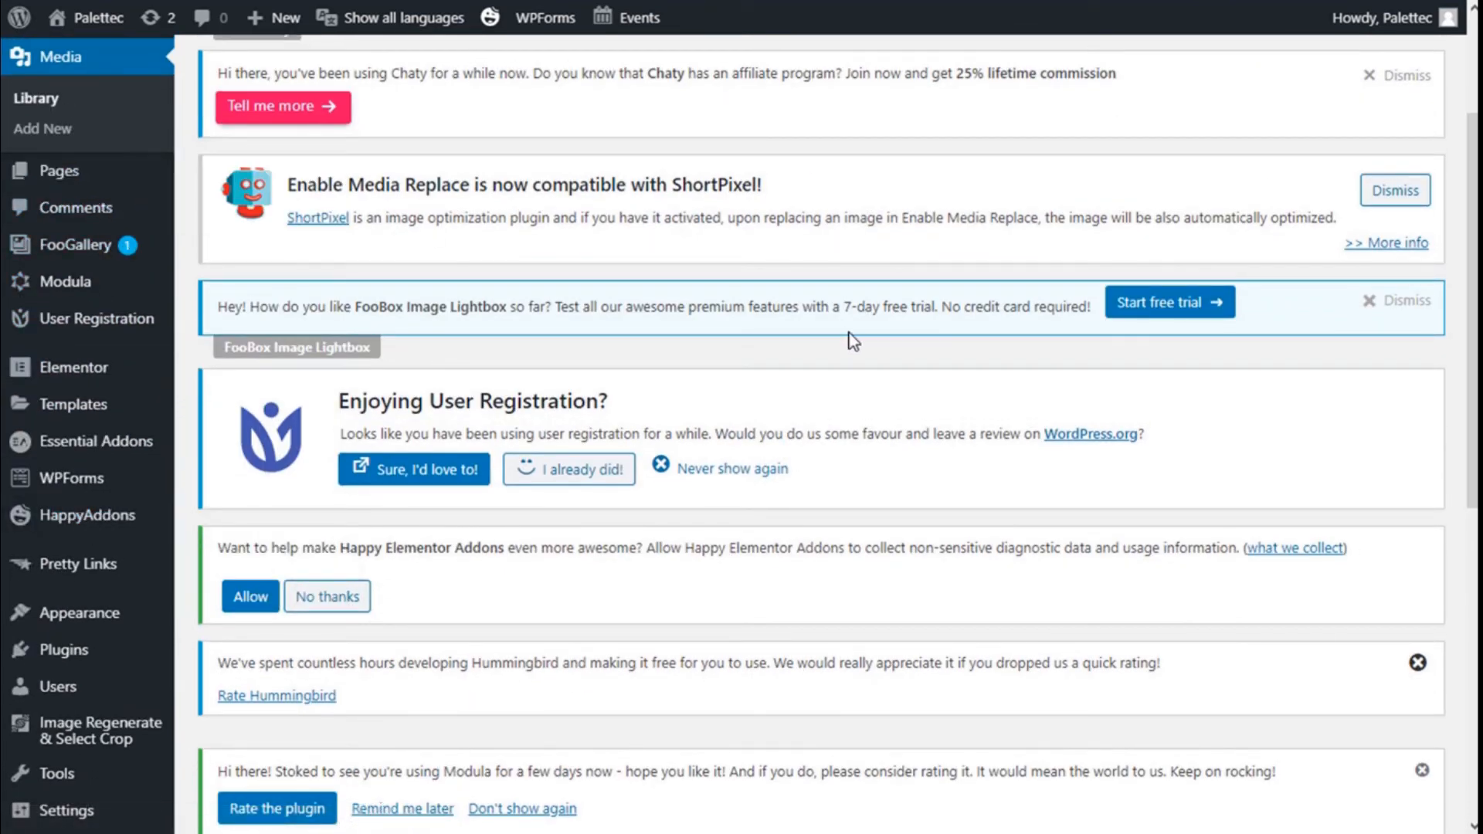
{"action": "scroll", "coordinate": [734, 309], "scroll_direction": "down", "scroll_amount": 15}
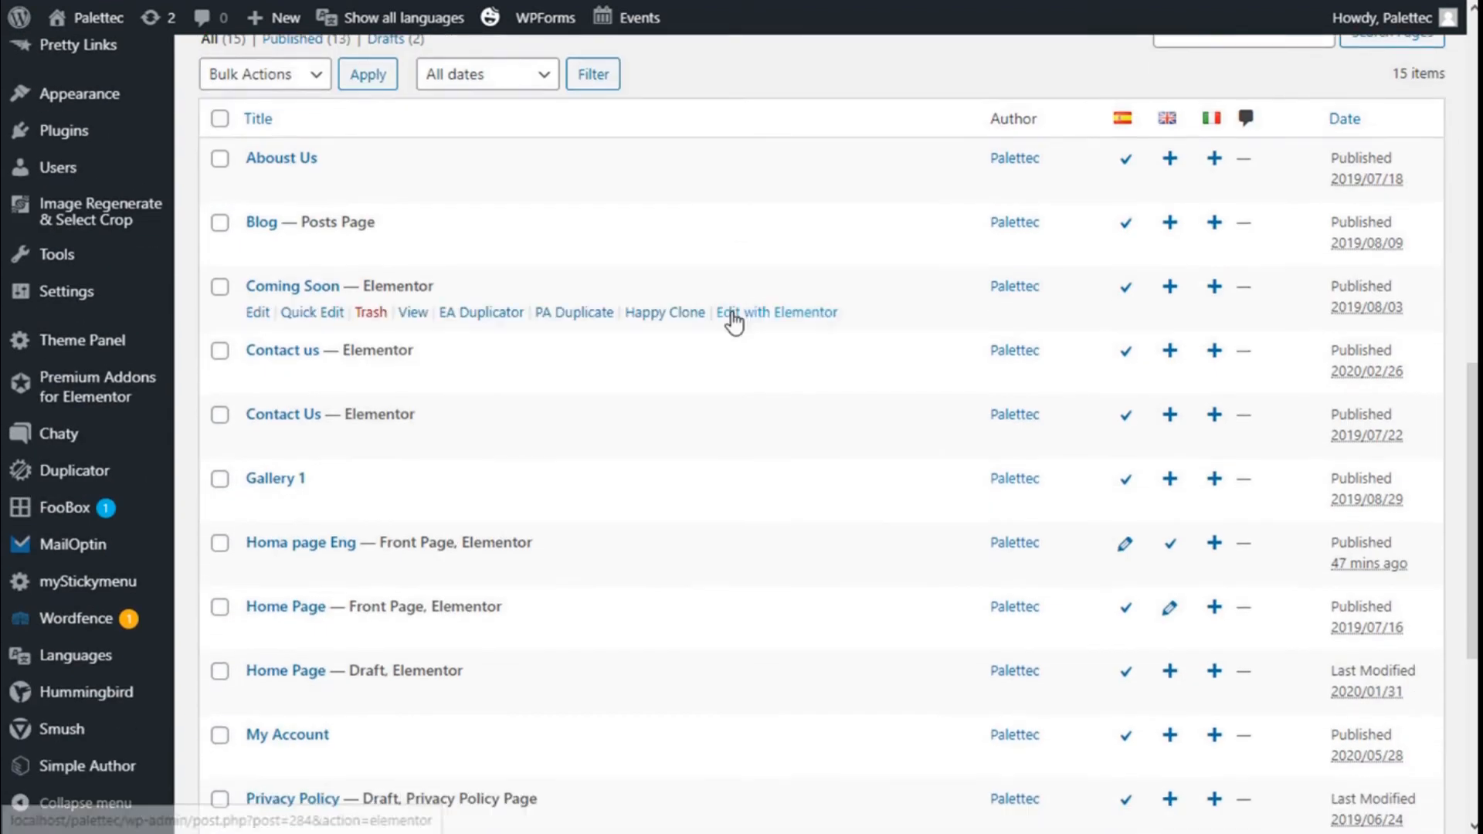
{"action": "scroll", "coordinate": [731, 316], "scroll_direction": "down", "scroll_amount": 3}
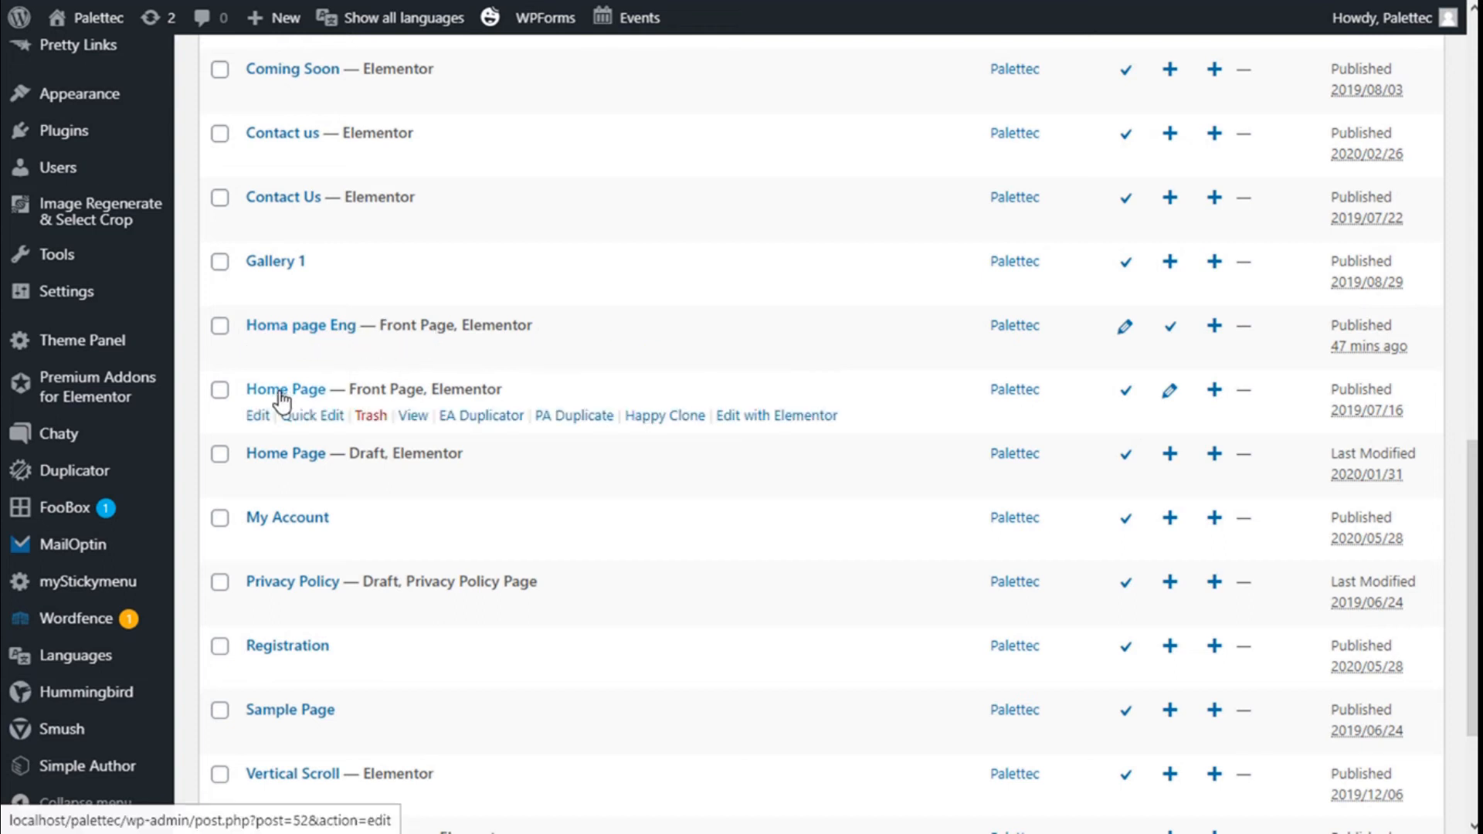
{"action": "left_click", "coordinate": [263, 413]}
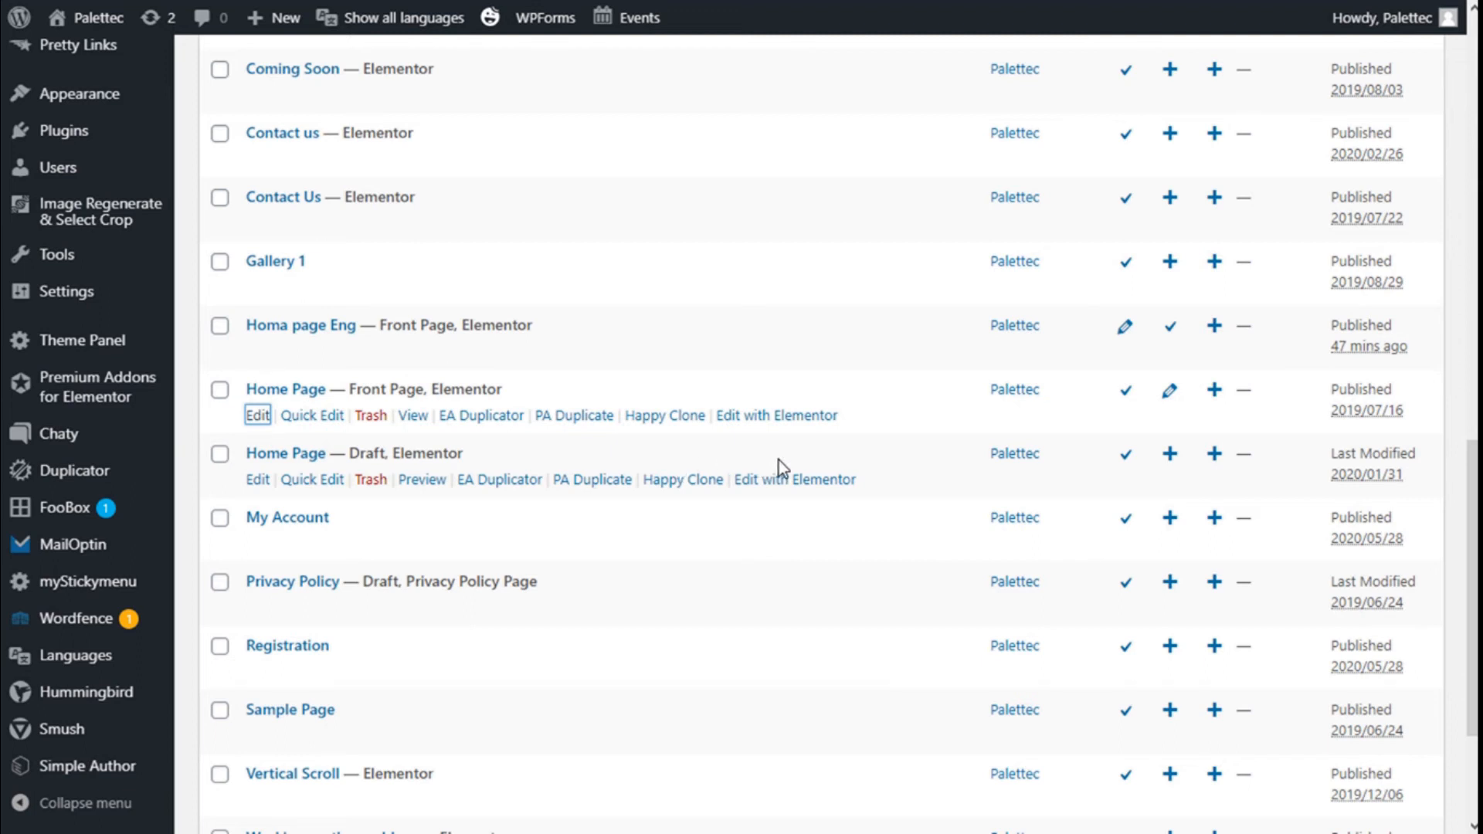
{"action": "left_click", "coordinate": [834, 417]}
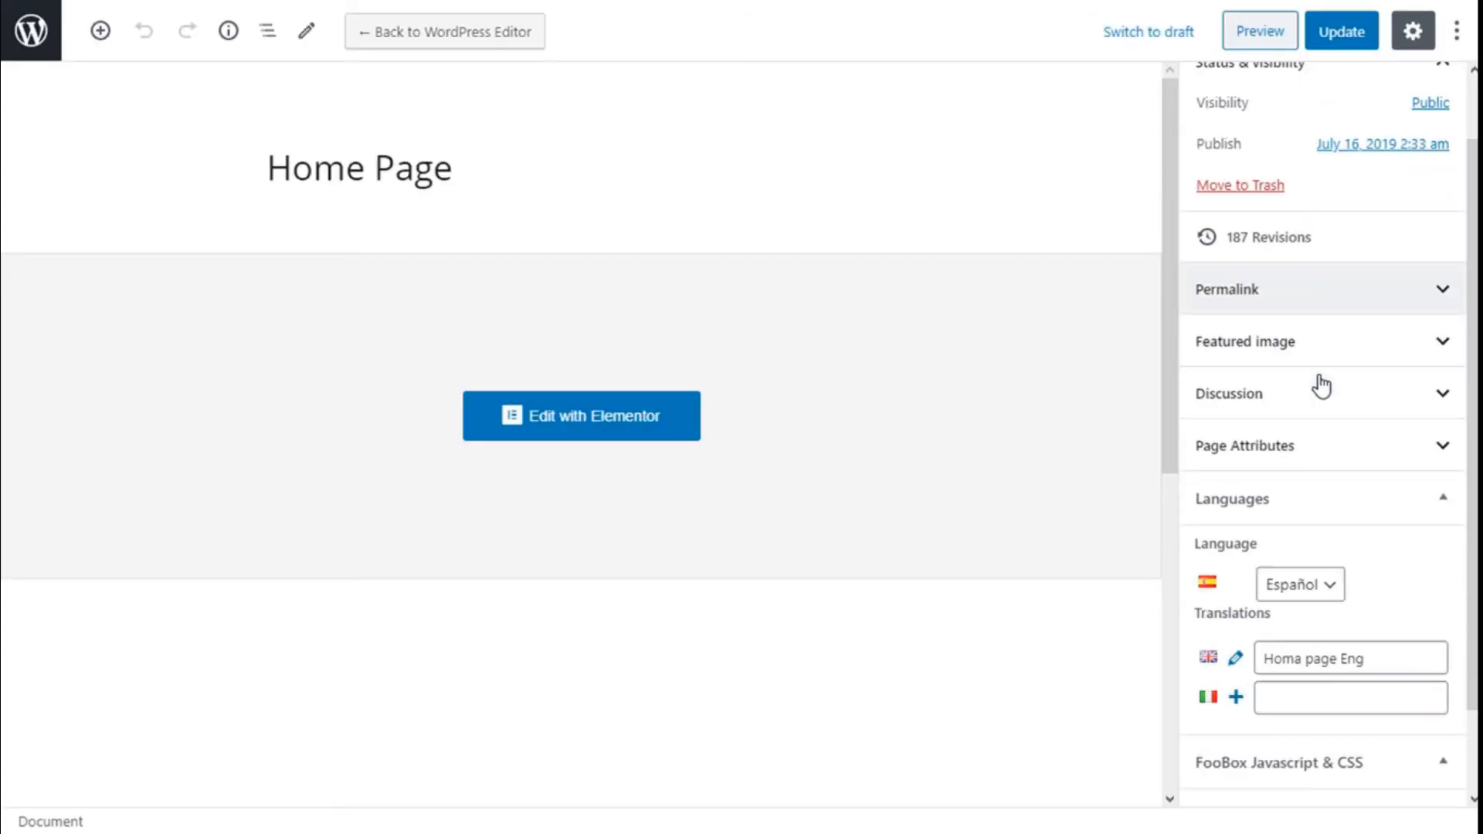
Add an Italian translation of Home Page from its Languages settings
{"action": "scroll", "coordinate": [1321, 386], "scroll_direction": "down", "scroll_amount": 1}
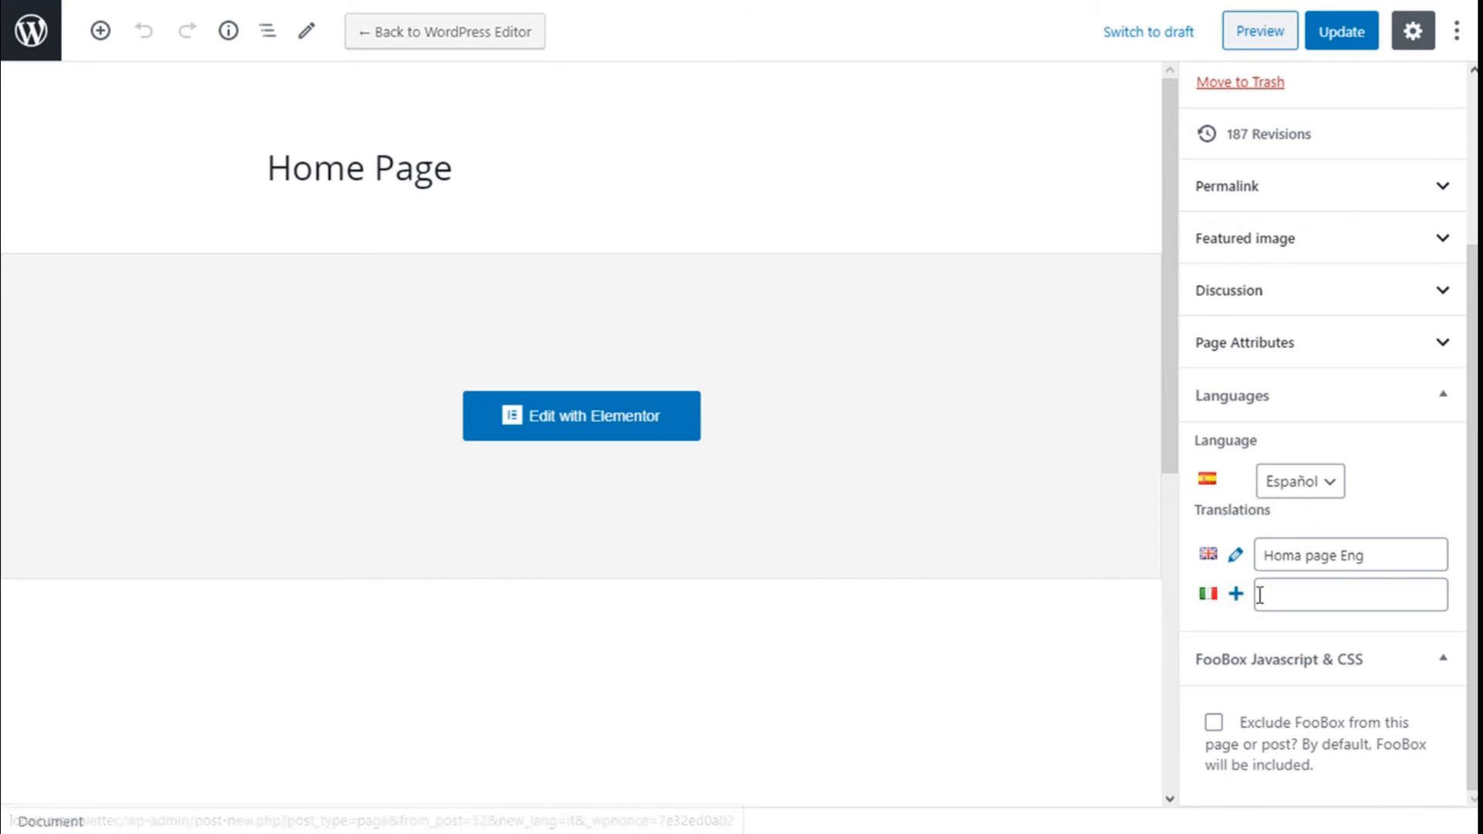
{"action": "left_click", "coordinate": [1236, 595]}
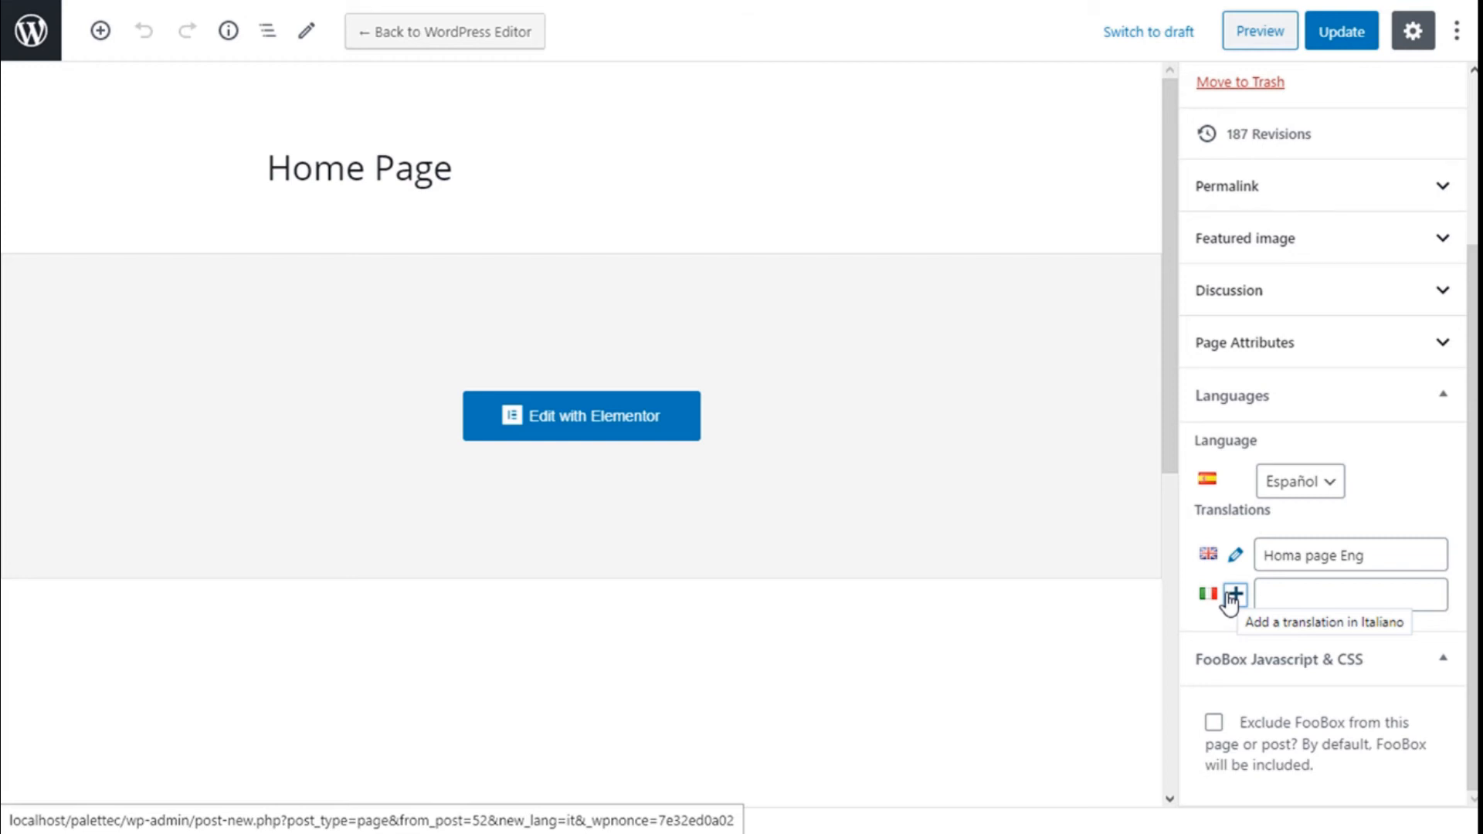
{"action": "left_click", "coordinate": [1234, 596]}
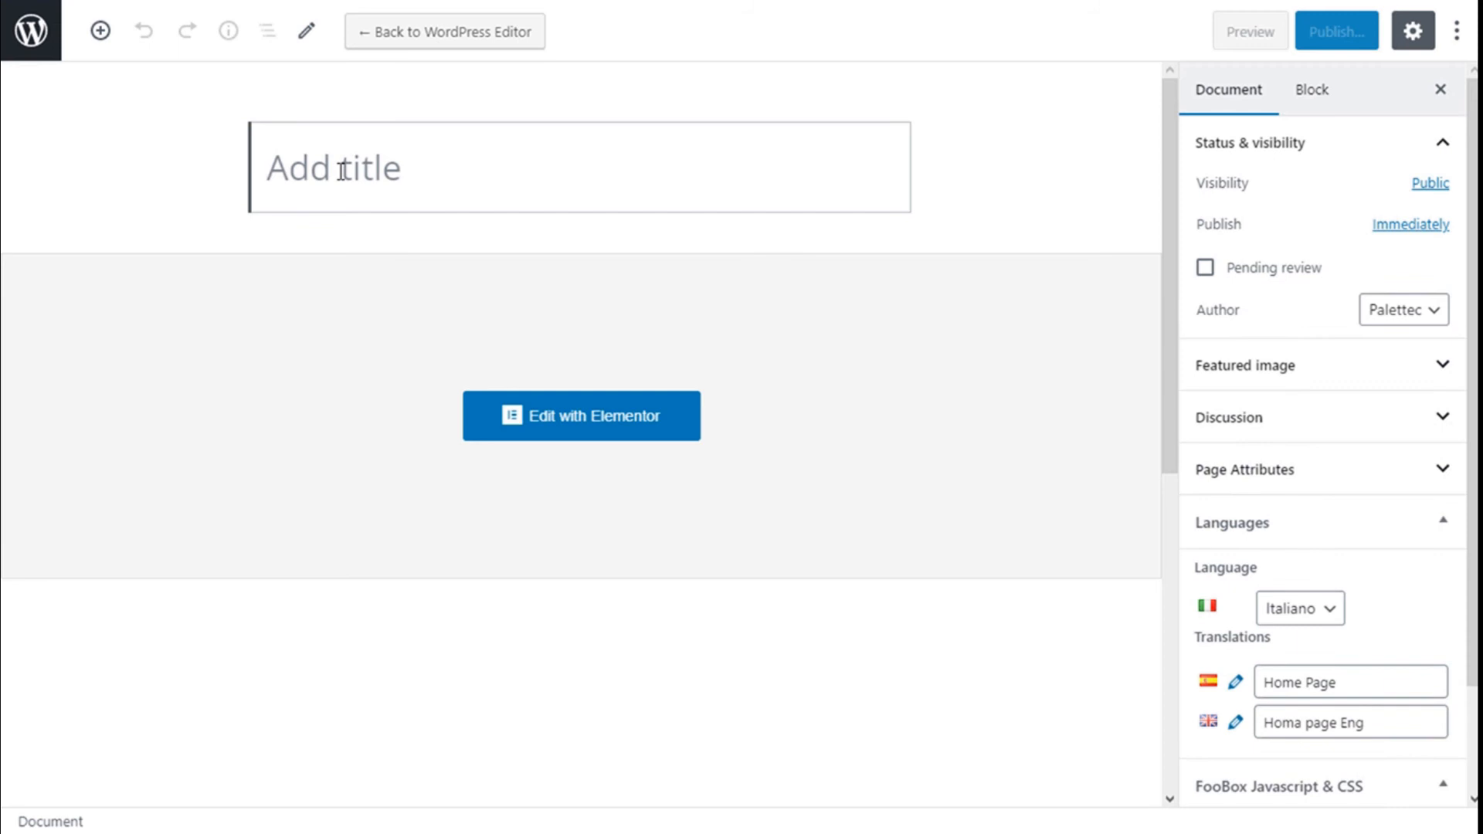
Title the Italian translation page "Home Page IT" and publish it
{"action": "type", "text": "HomW"}
{"action": "key", "text": "BackSpace"}
{"action": "type", "text": "E"}
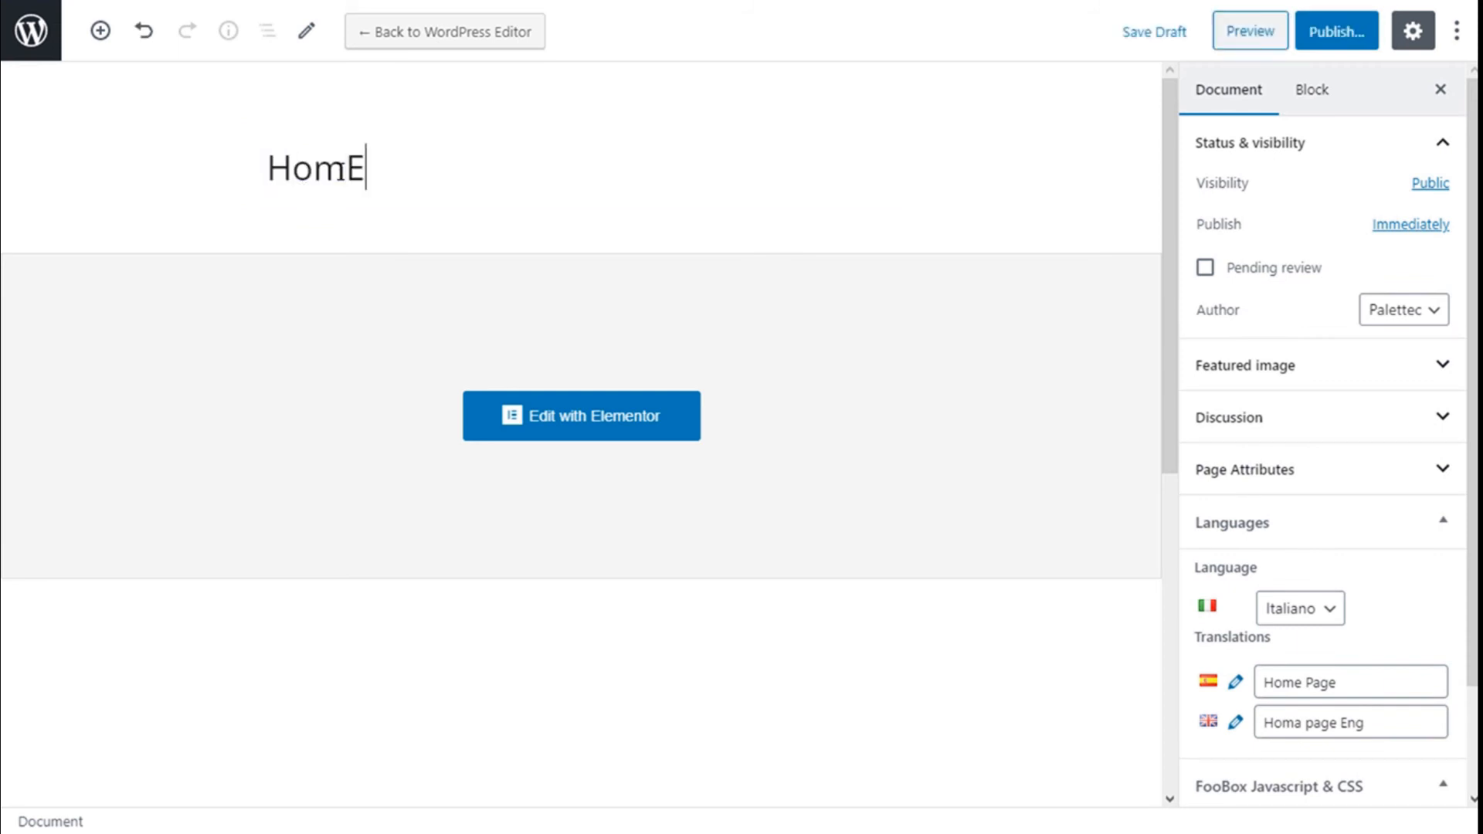
{"action": "key", "text": "BackSpace"}
{"action": "type", "text": "e Page IT"}
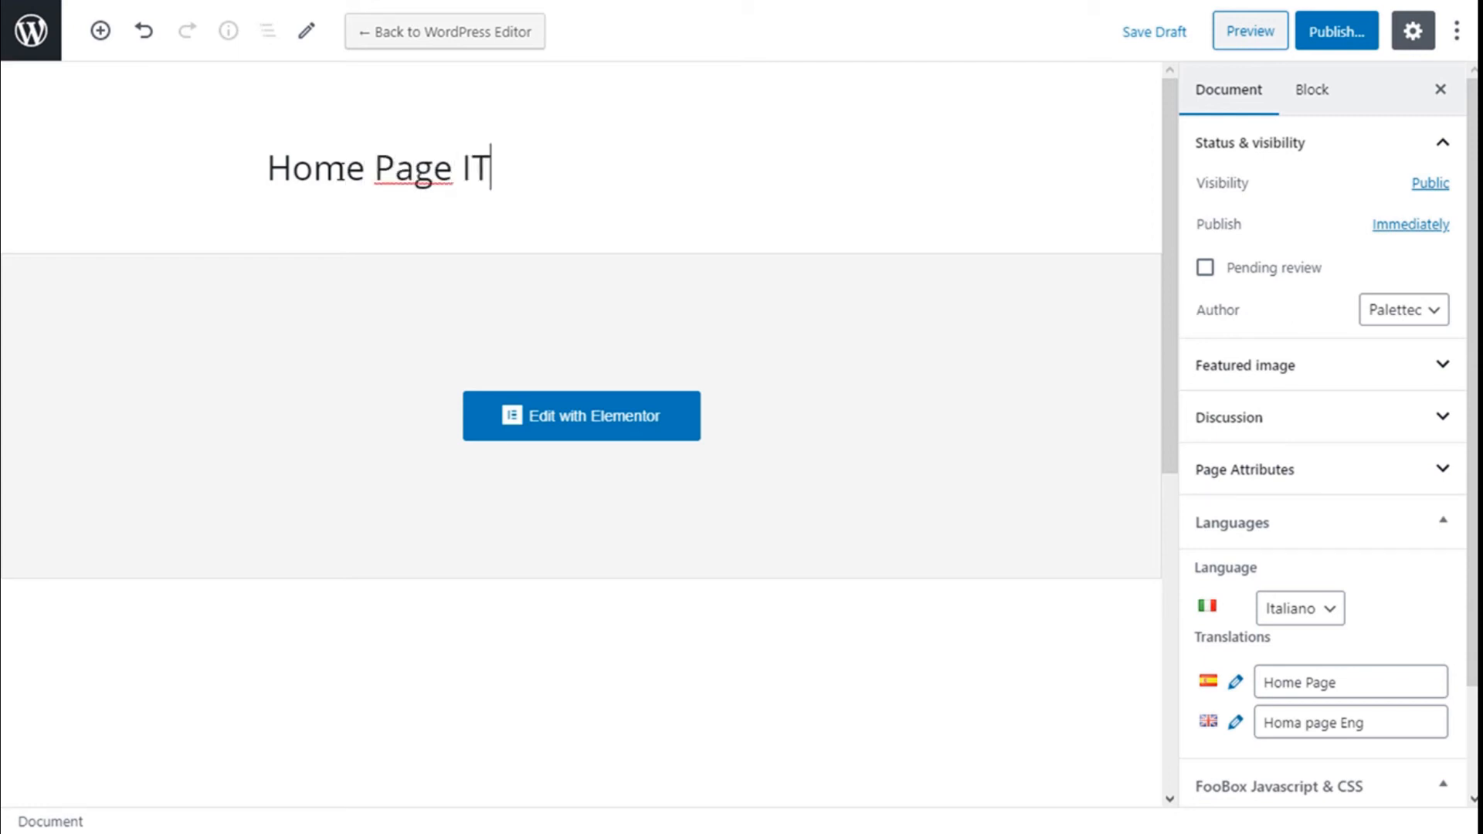
{"action": "left_click", "coordinate": [1348, 37]}
{"action": "left_click", "coordinate": [1320, 44]}
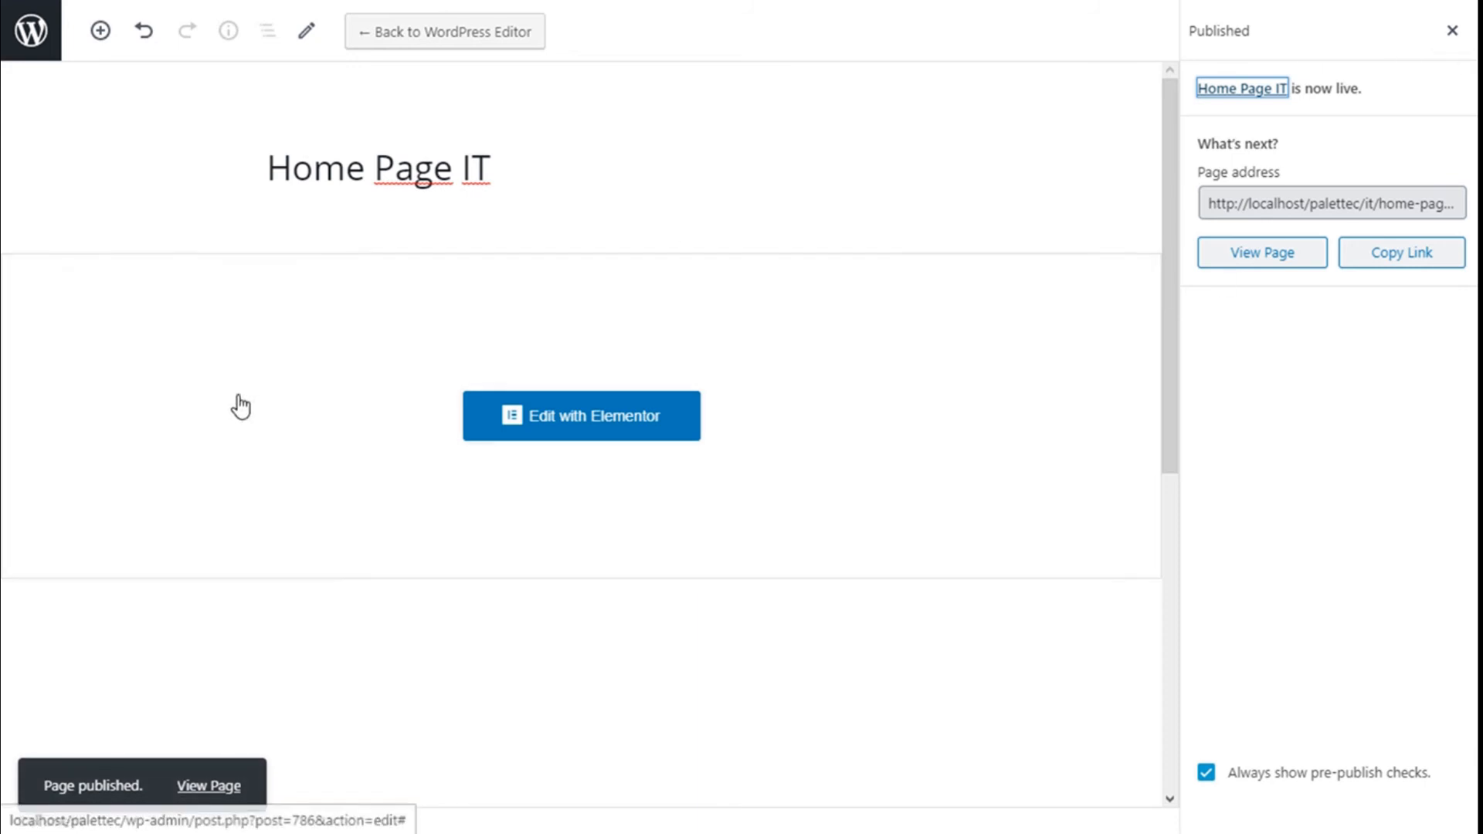
Leave the page editor and open the Edit Menus section of the site's Menus page
{"action": "left_click", "coordinate": [18, 34]}
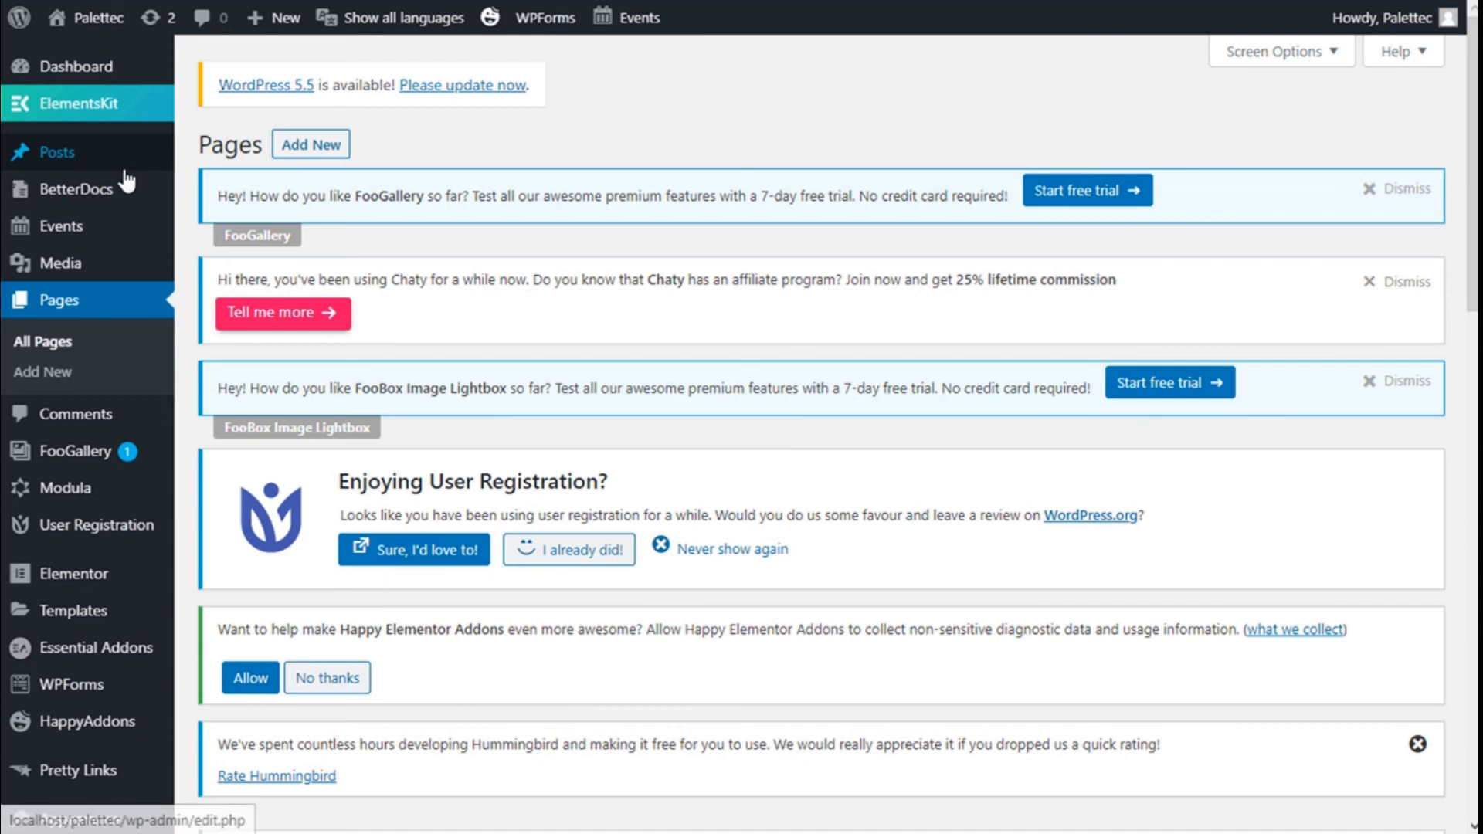
{"action": "scroll", "coordinate": [93, 232], "scroll_direction": "down", "scroll_amount": 7}
{"action": "mouse_move", "coordinate": [128, 296]}
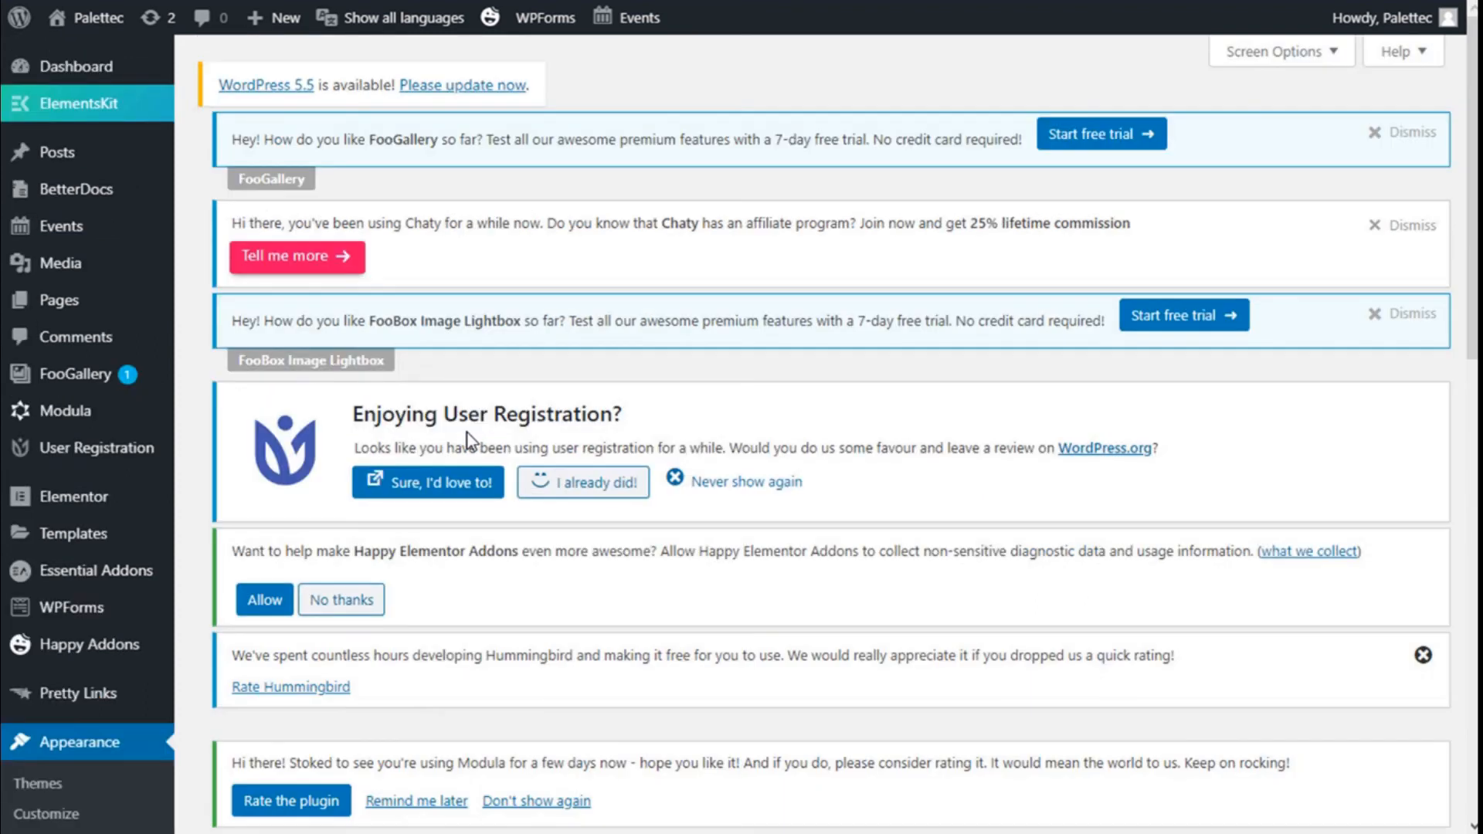
{"action": "scroll", "coordinate": [466, 433], "scroll_direction": "down", "scroll_amount": 6}
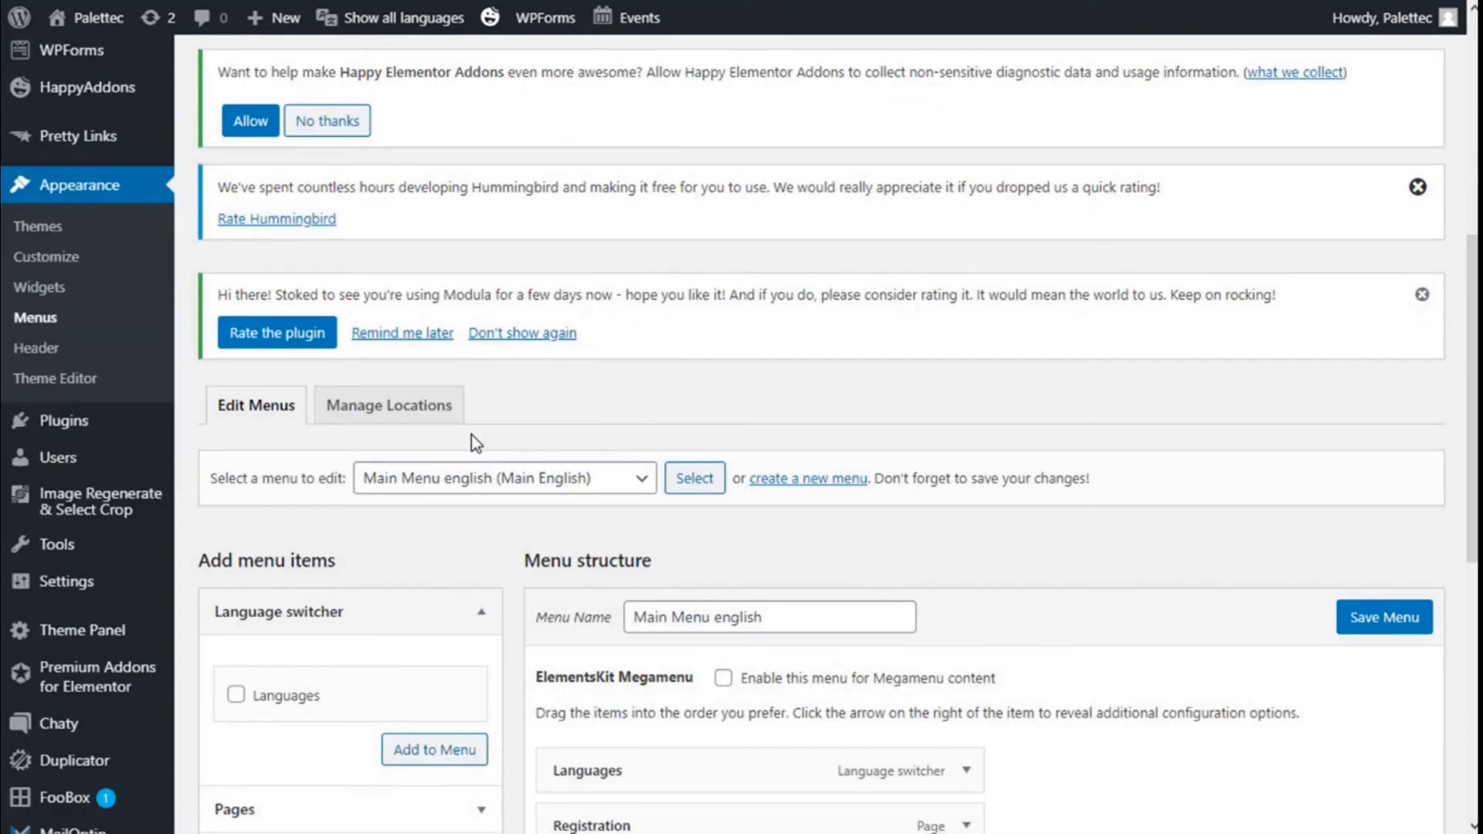
Check which existing menus are available to edit, keeping "Main Menu english" selected
{"action": "left_click", "coordinate": [517, 384]}
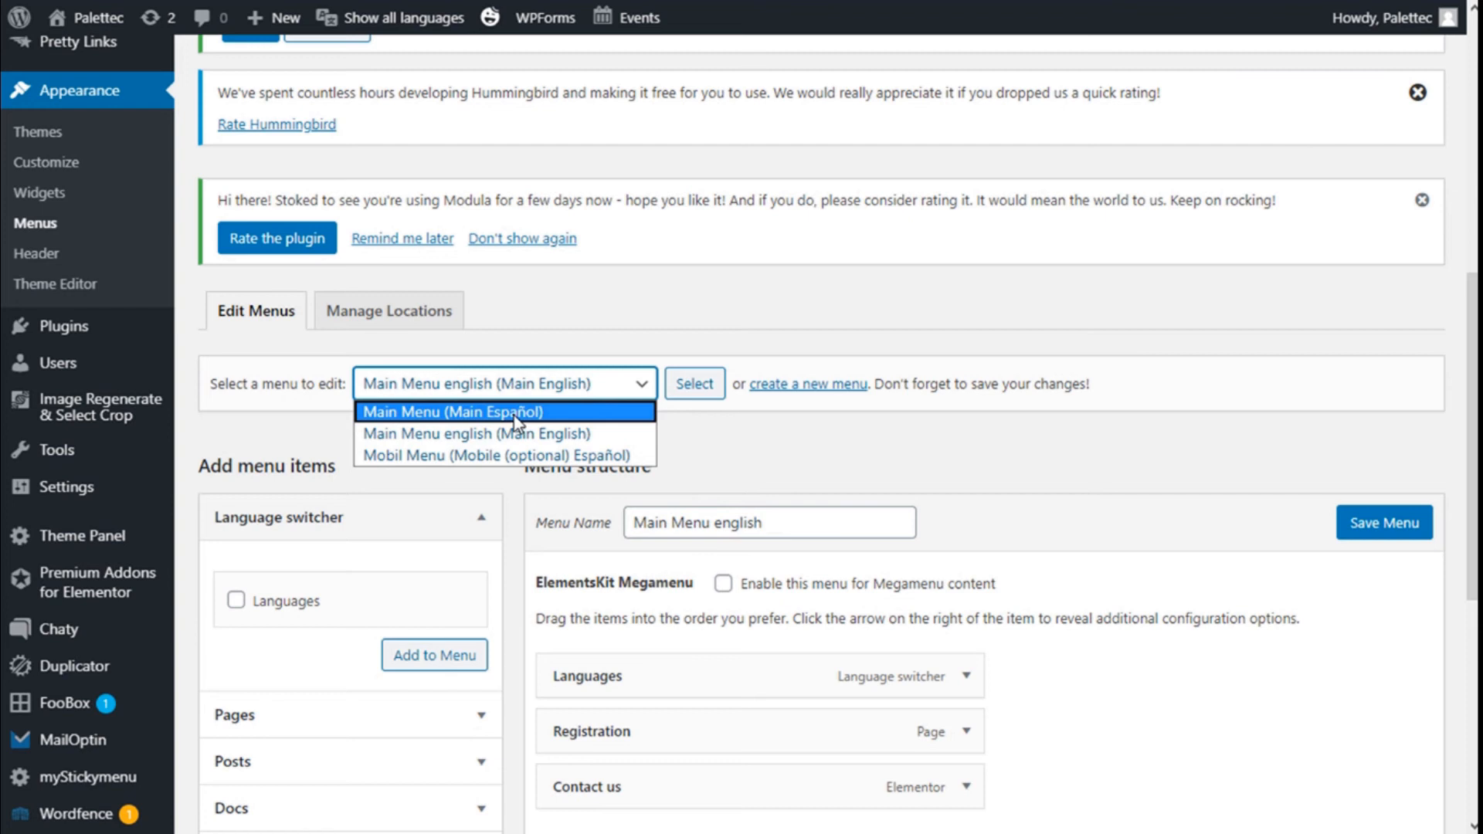
{"action": "left_click", "coordinate": [827, 457]}
{"action": "scroll", "coordinate": [827, 456], "scroll_direction": "down", "scroll_amount": 1}
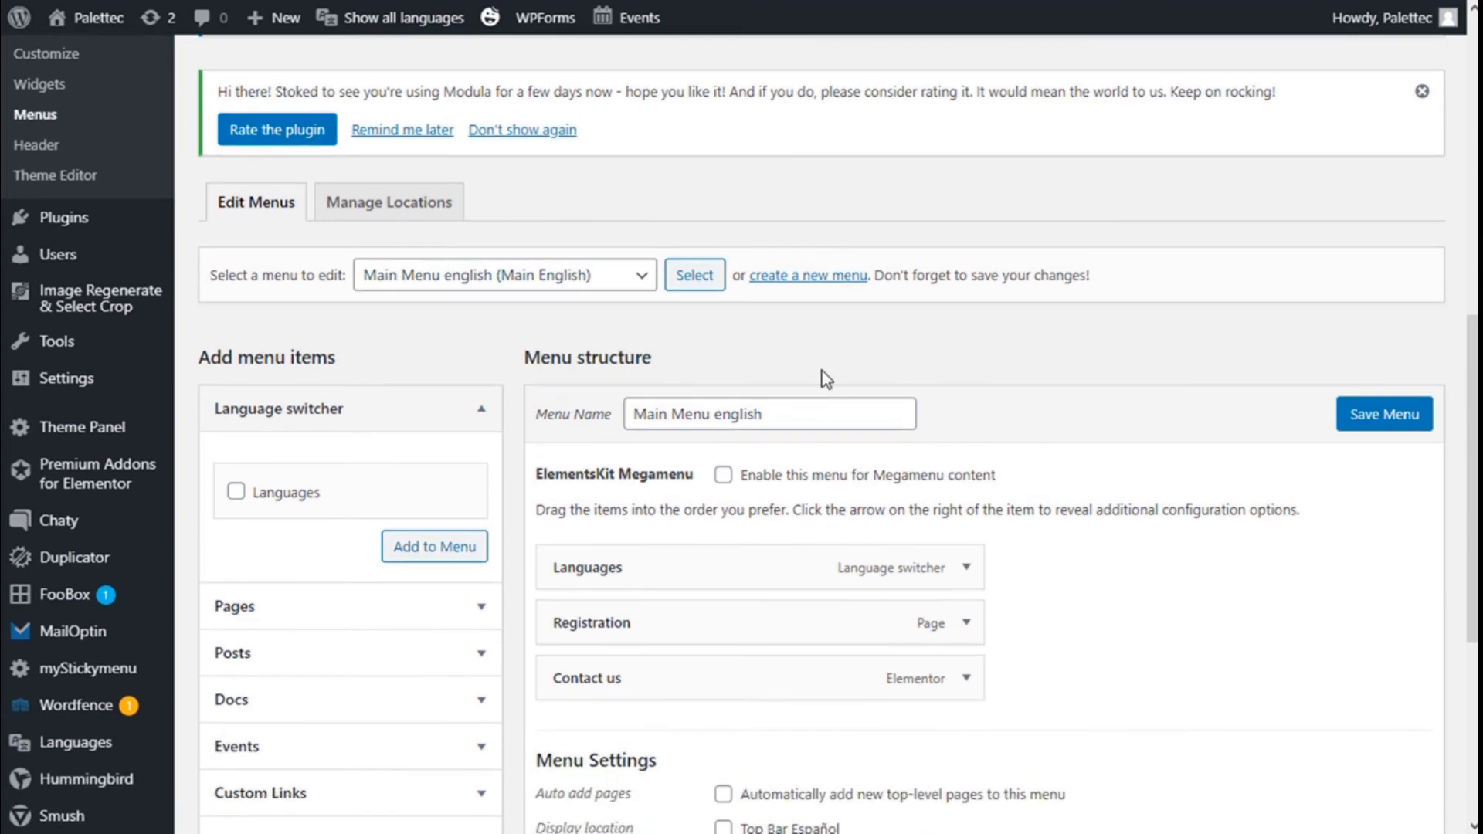
Start creating a new menu, abandoning the unsaved changes to "Main Menu english"
{"action": "left_click", "coordinate": [815, 276]}
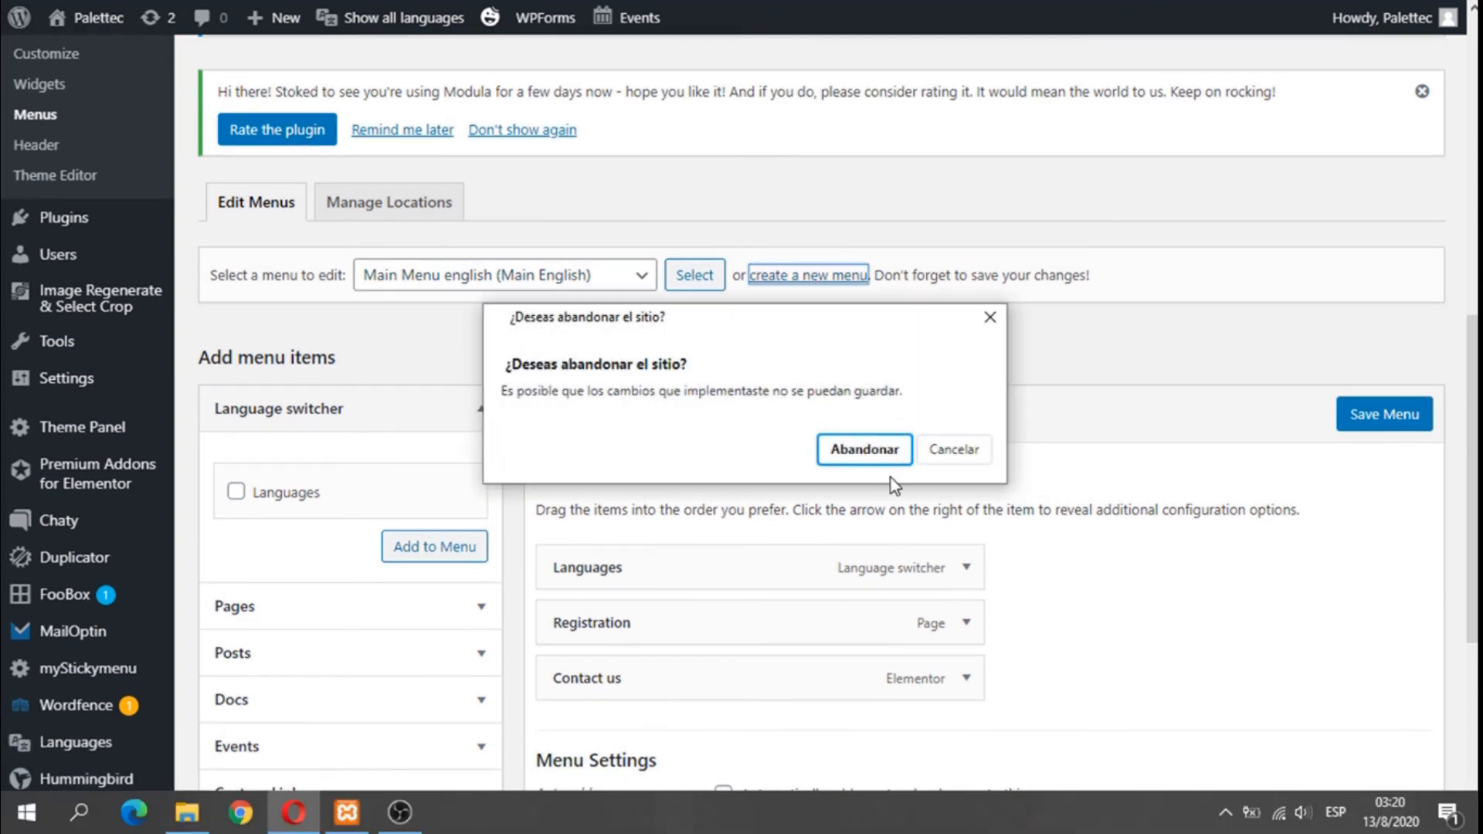
{"action": "left_click", "coordinate": [866, 449]}
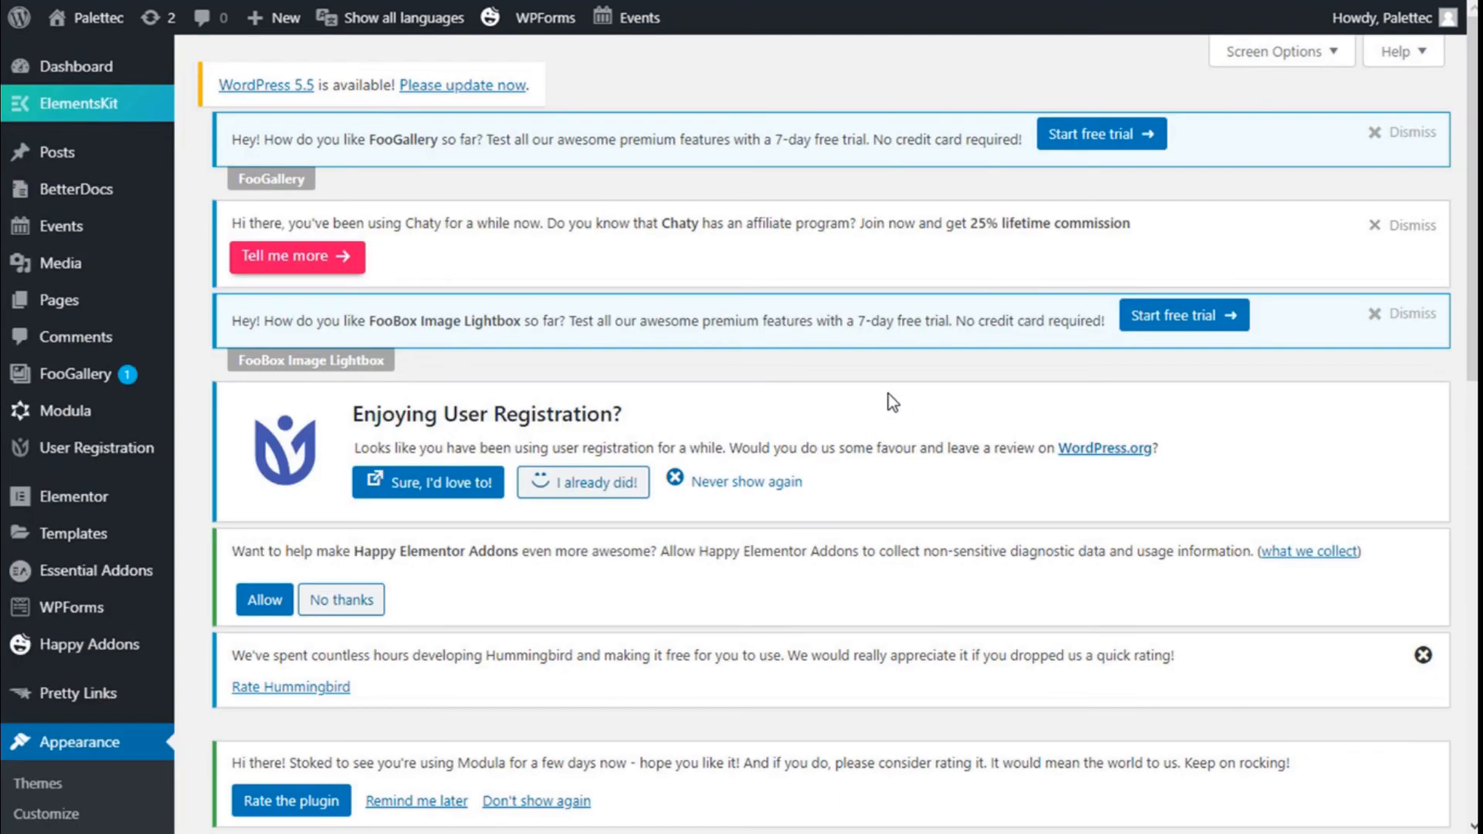
{"action": "scroll", "coordinate": [888, 394], "scroll_direction": "down", "scroll_amount": 10}
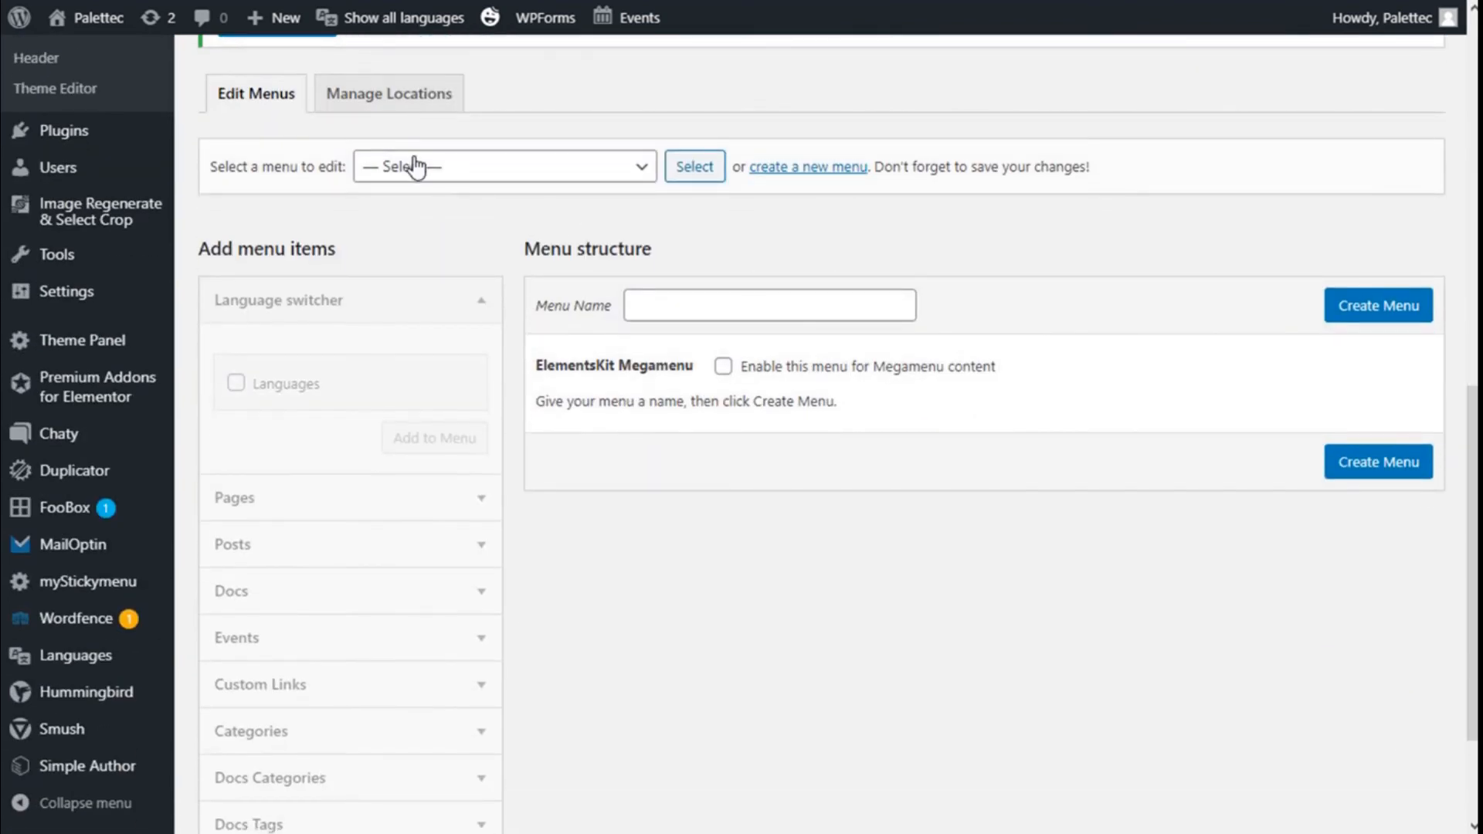
{"action": "left_click", "coordinate": [415, 165]}
{"action": "left_click", "coordinate": [554, 185]}
Name the new menu "Main Menu IT" and create it
{"action": "left_click", "coordinate": [706, 307]}
{"action": "type", "text": "Main Menu"}
{"action": "key", "text": "Escape"}
{"action": "type", "text": "I"}
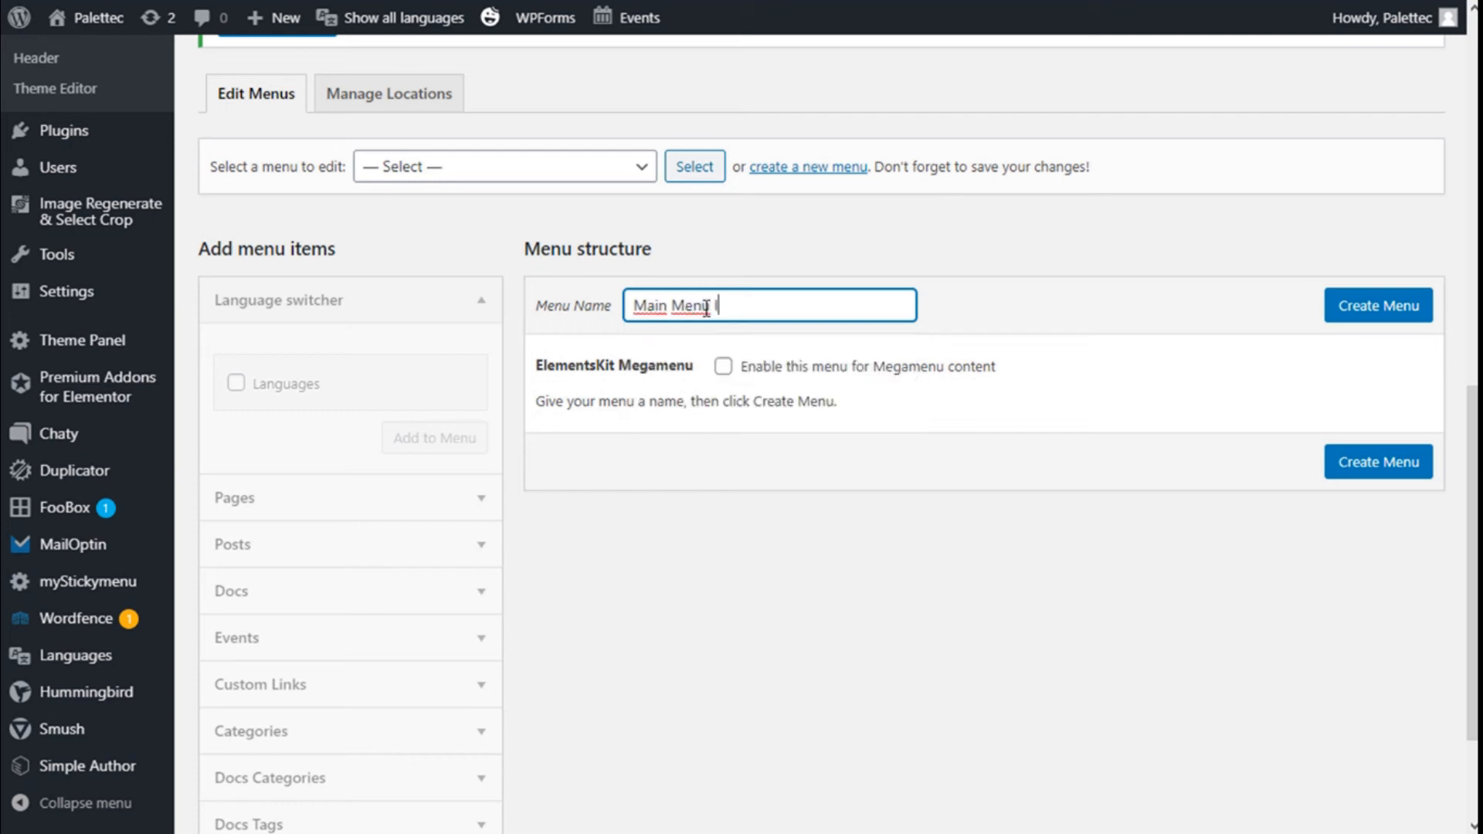
{"action": "type", "text": "T"}
{"action": "scroll", "coordinate": [738, 332], "scroll_direction": "down", "scroll_amount": 2}
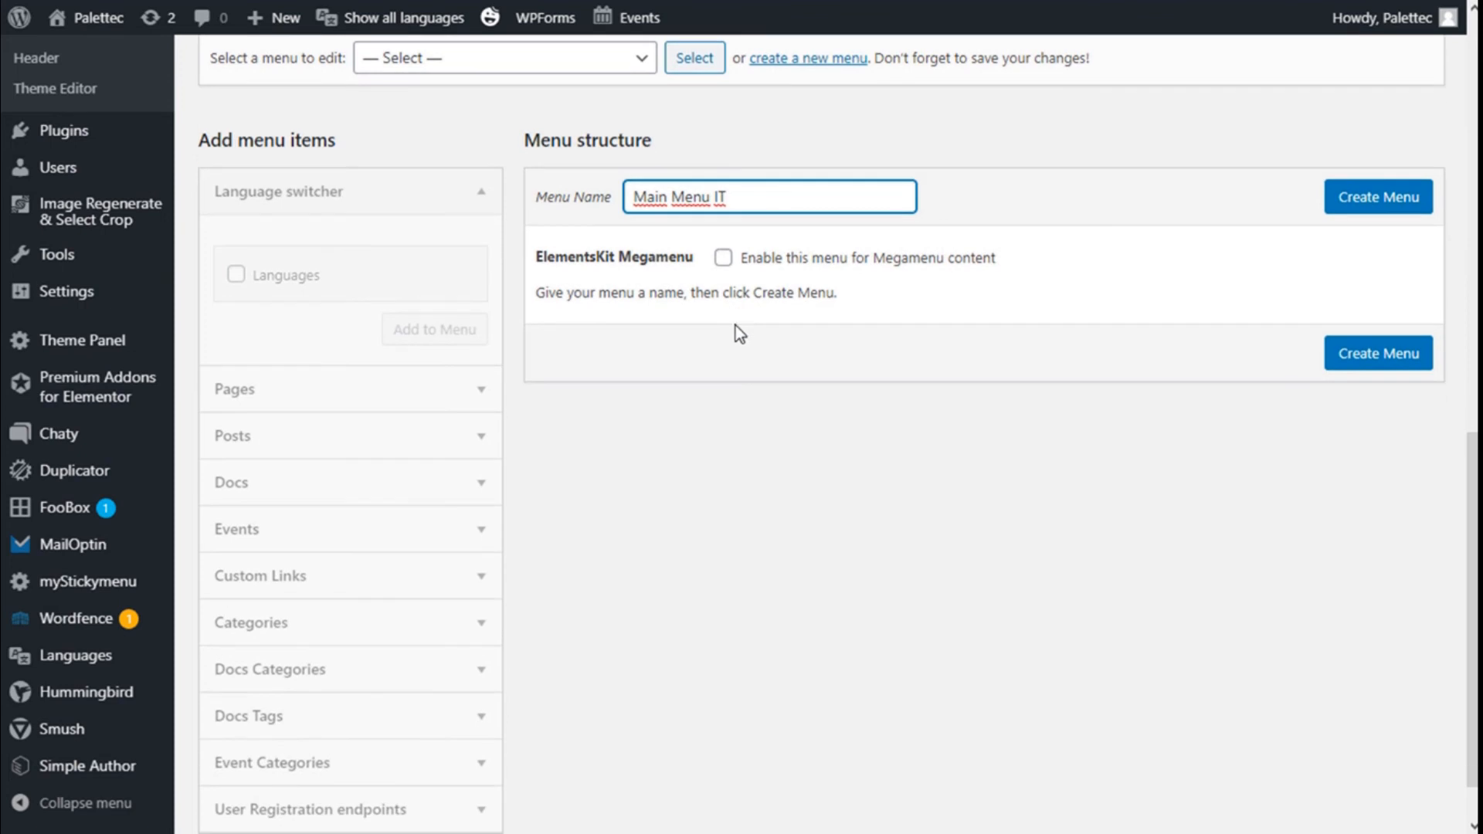
{"action": "left_click", "coordinate": [1373, 202]}
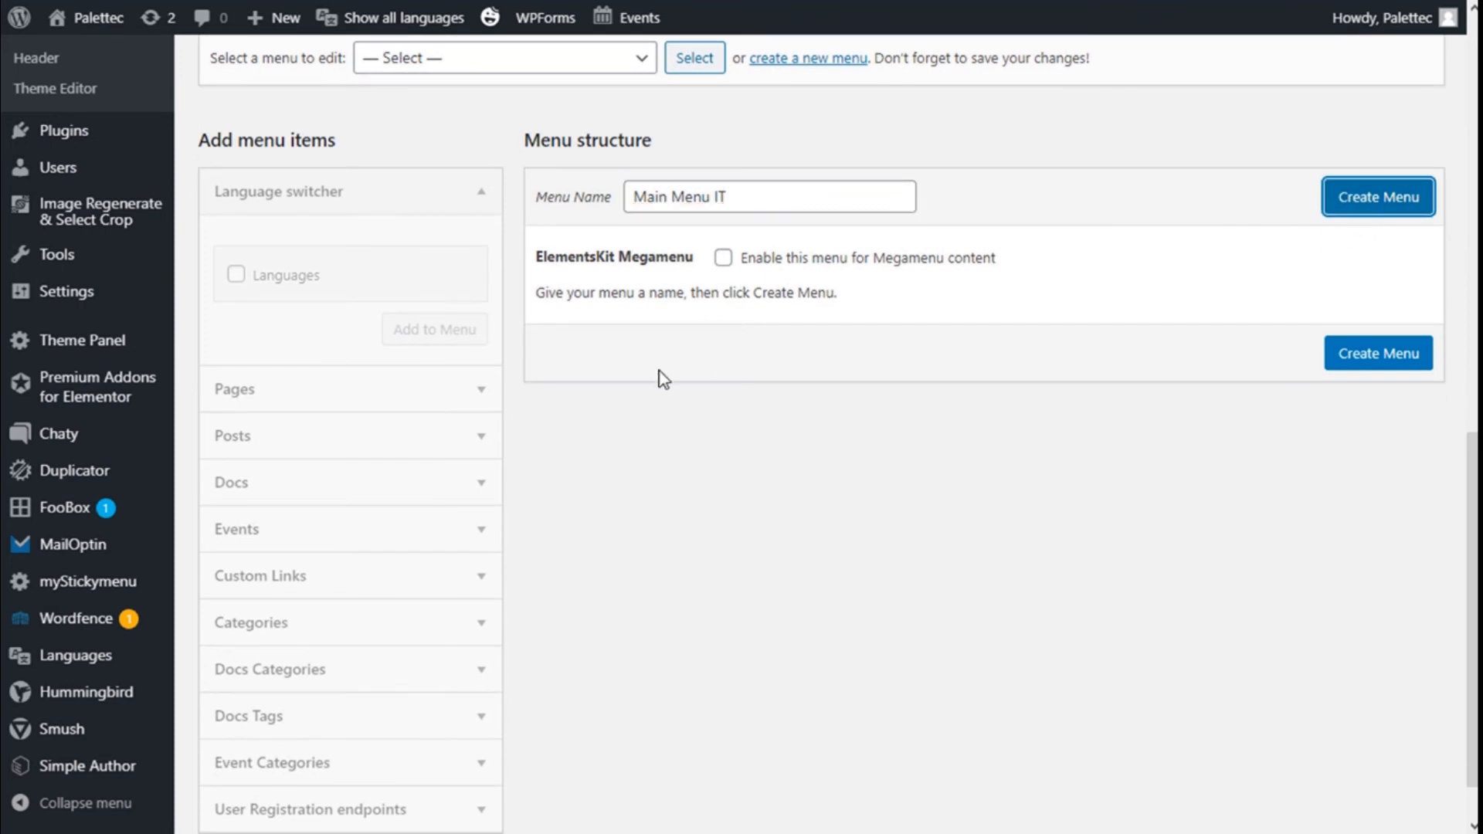
Add the Languages language switcher item to Main Menu IT
{"action": "scroll", "coordinate": [731, 325], "scroll_direction": "down", "scroll_amount": 12}
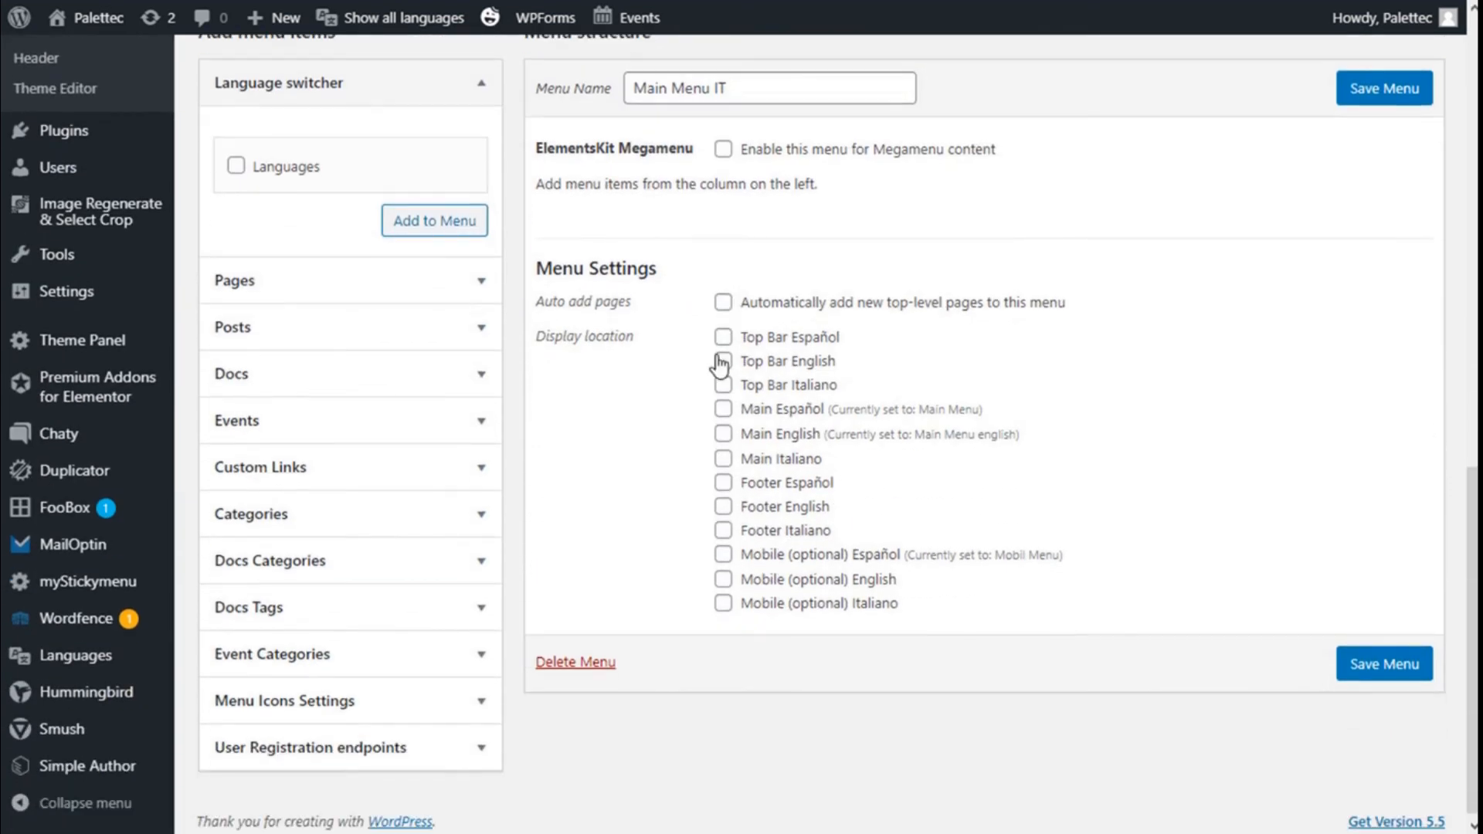
{"action": "left_click", "coordinate": [236, 165]}
{"action": "left_click", "coordinate": [450, 223]}
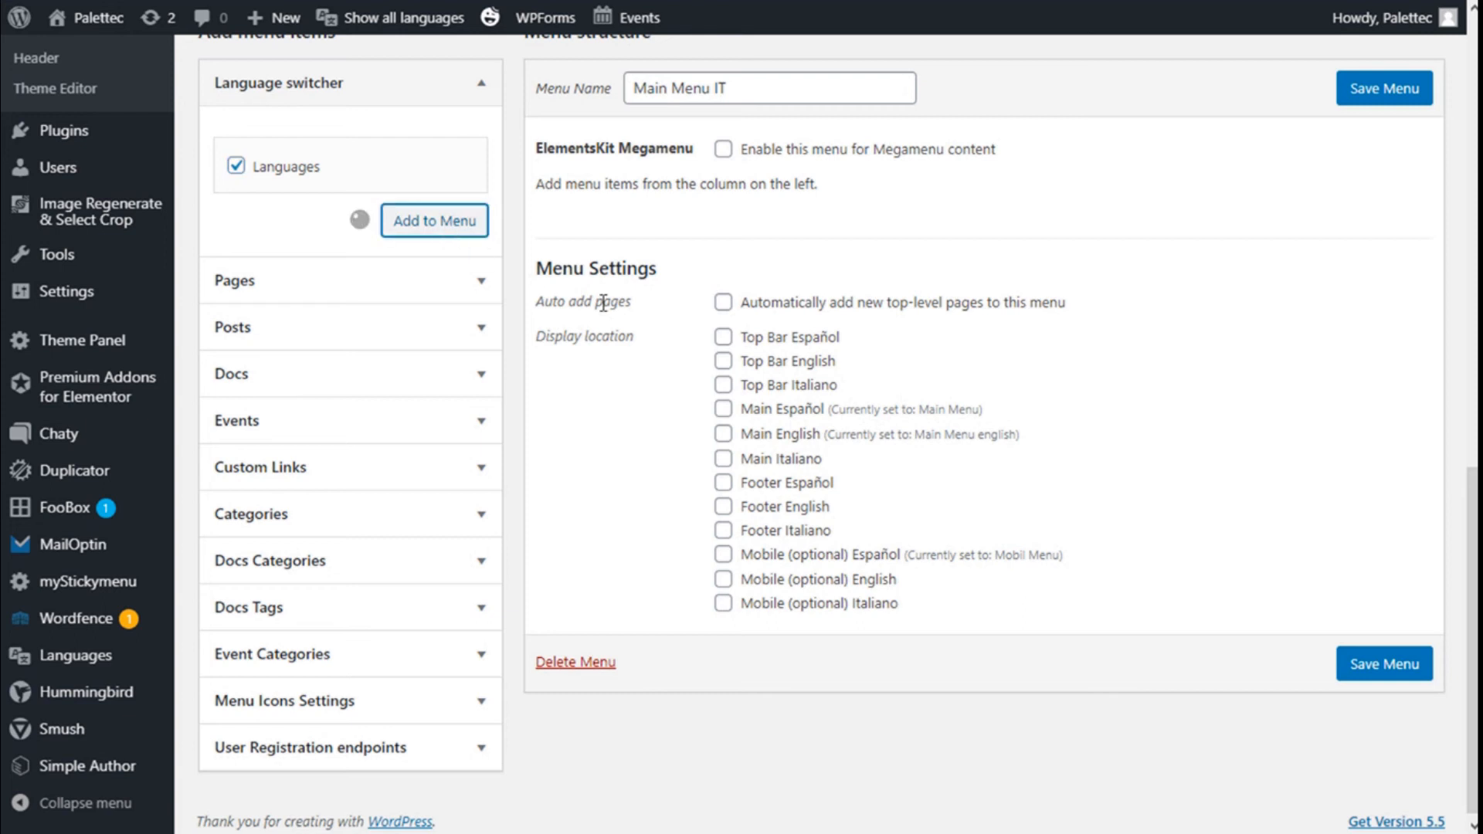
Add the posts Post 1, Post 2 and Post 3 to Main Menu IT
{"action": "left_click", "coordinate": [367, 340]}
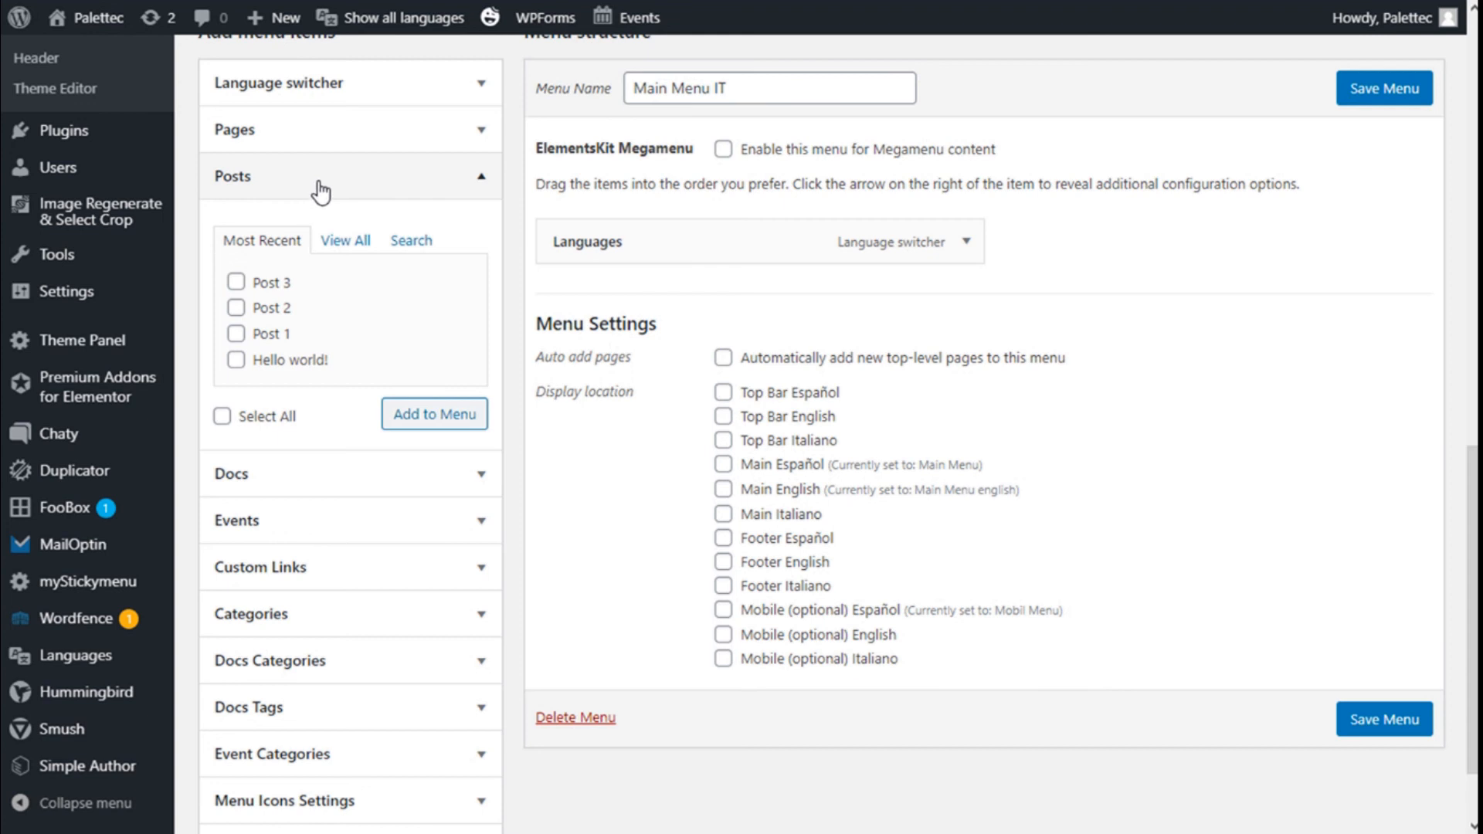
{"action": "left_click", "coordinate": [236, 334]}
{"action": "left_click", "coordinate": [237, 307]}
{"action": "left_click", "coordinate": [236, 282]}
{"action": "left_click", "coordinate": [431, 415]}
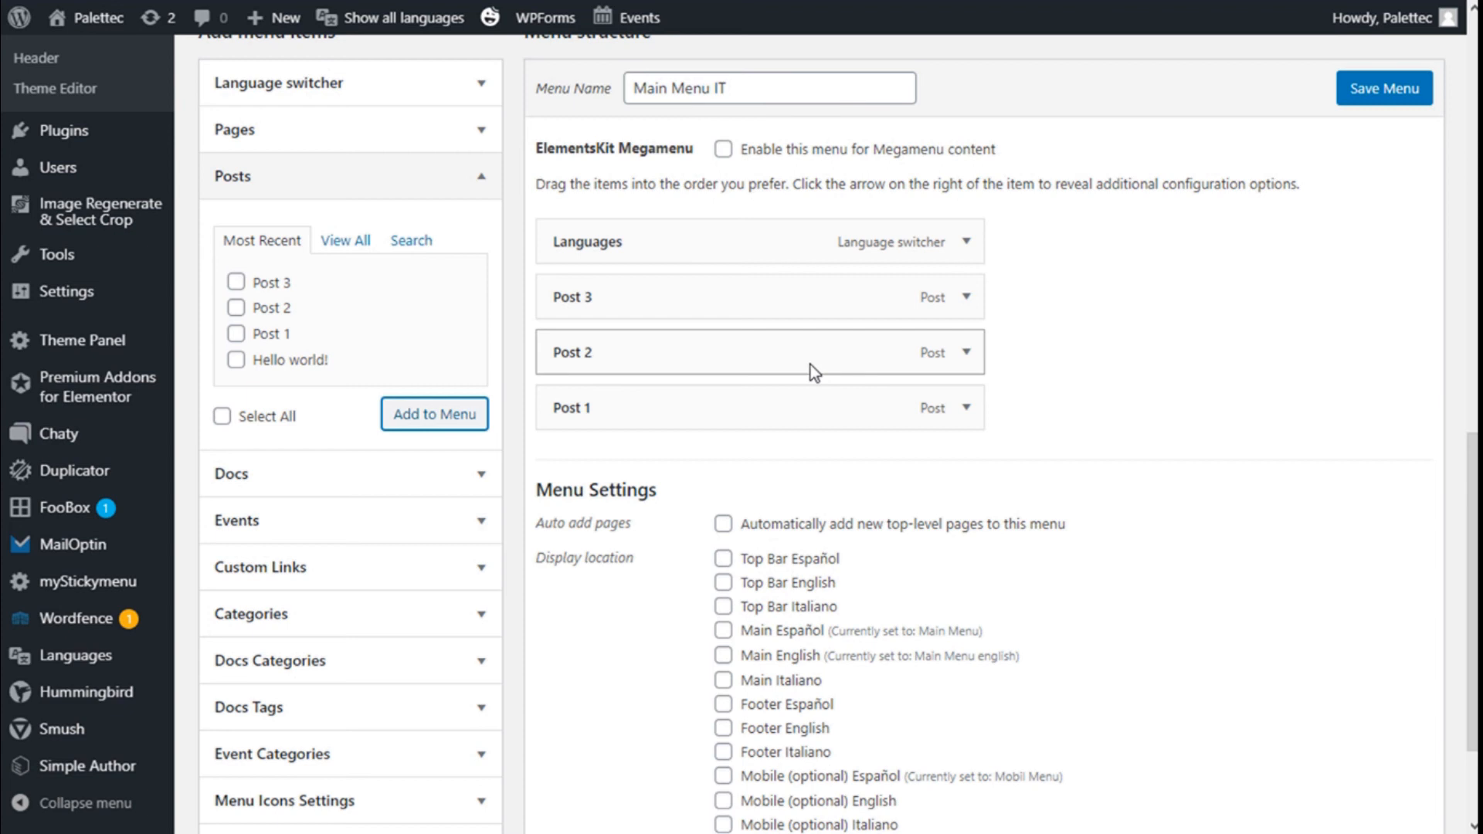
Set the Languages menu item to display flags along with the language names
{"action": "left_click", "coordinate": [967, 244]}
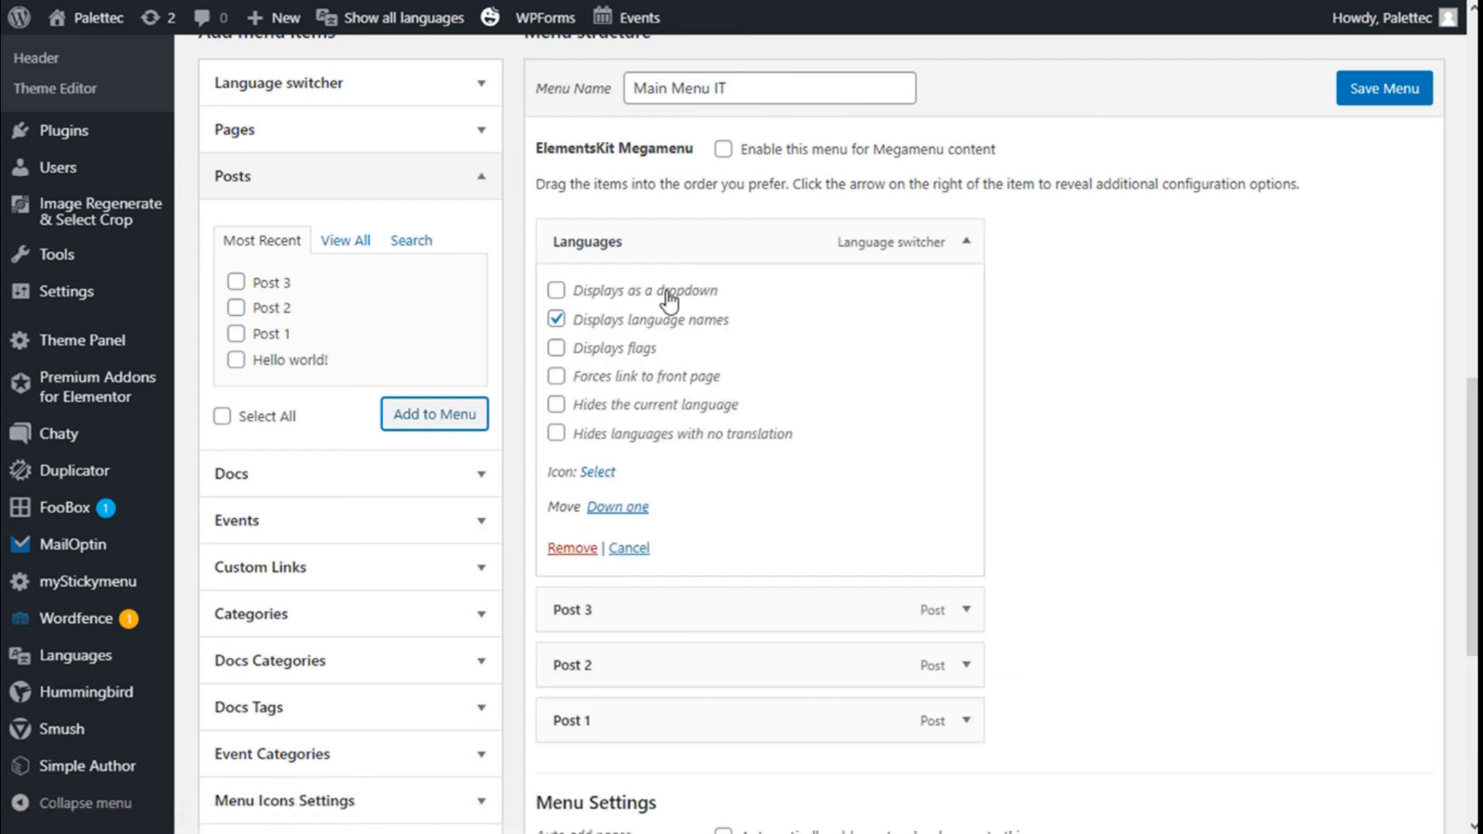
{"action": "scroll", "coordinate": [599, 220], "scroll_direction": "down", "scroll_amount": 1}
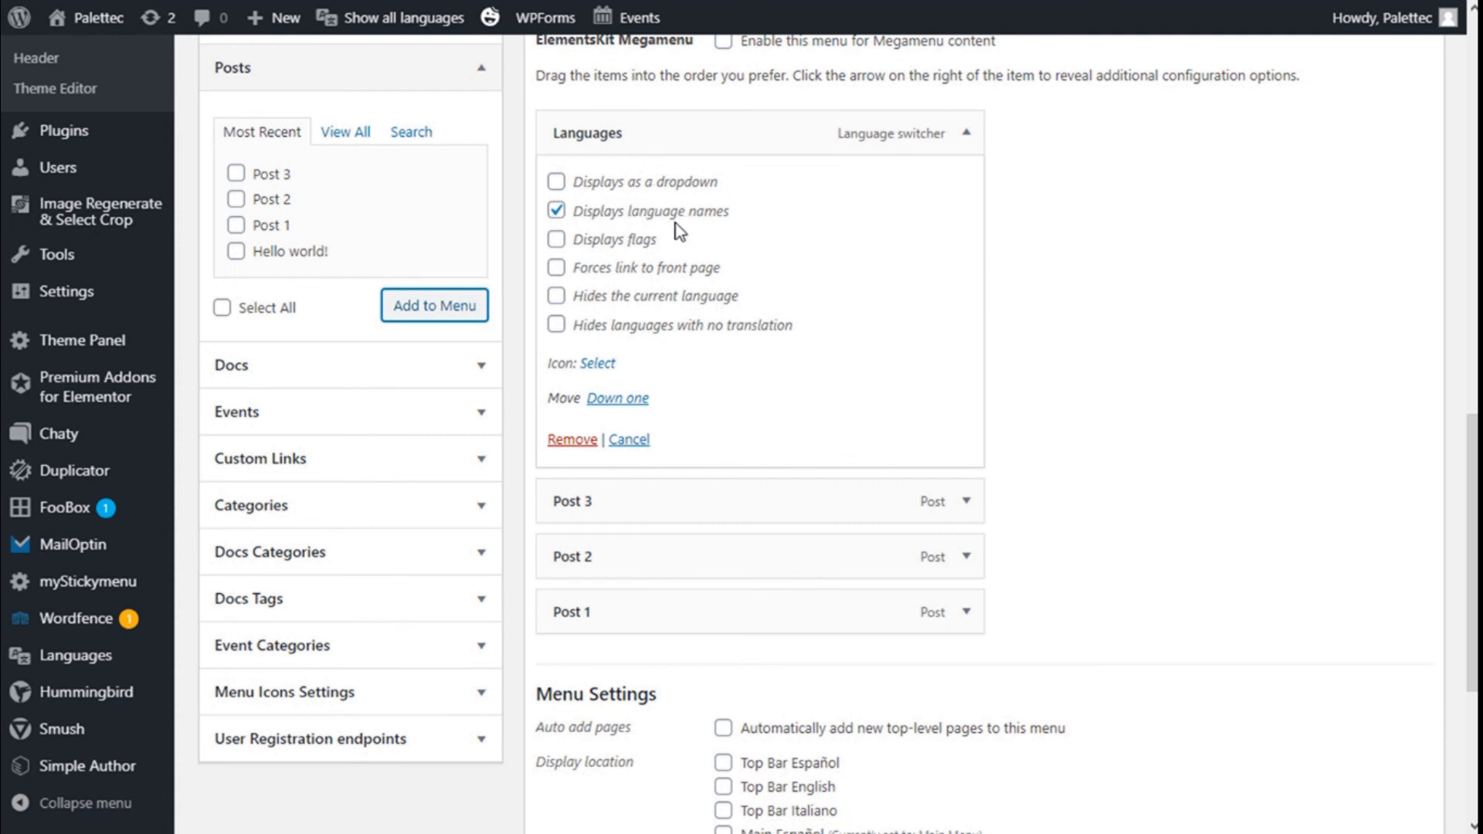
{"action": "left_click", "coordinate": [556, 240]}
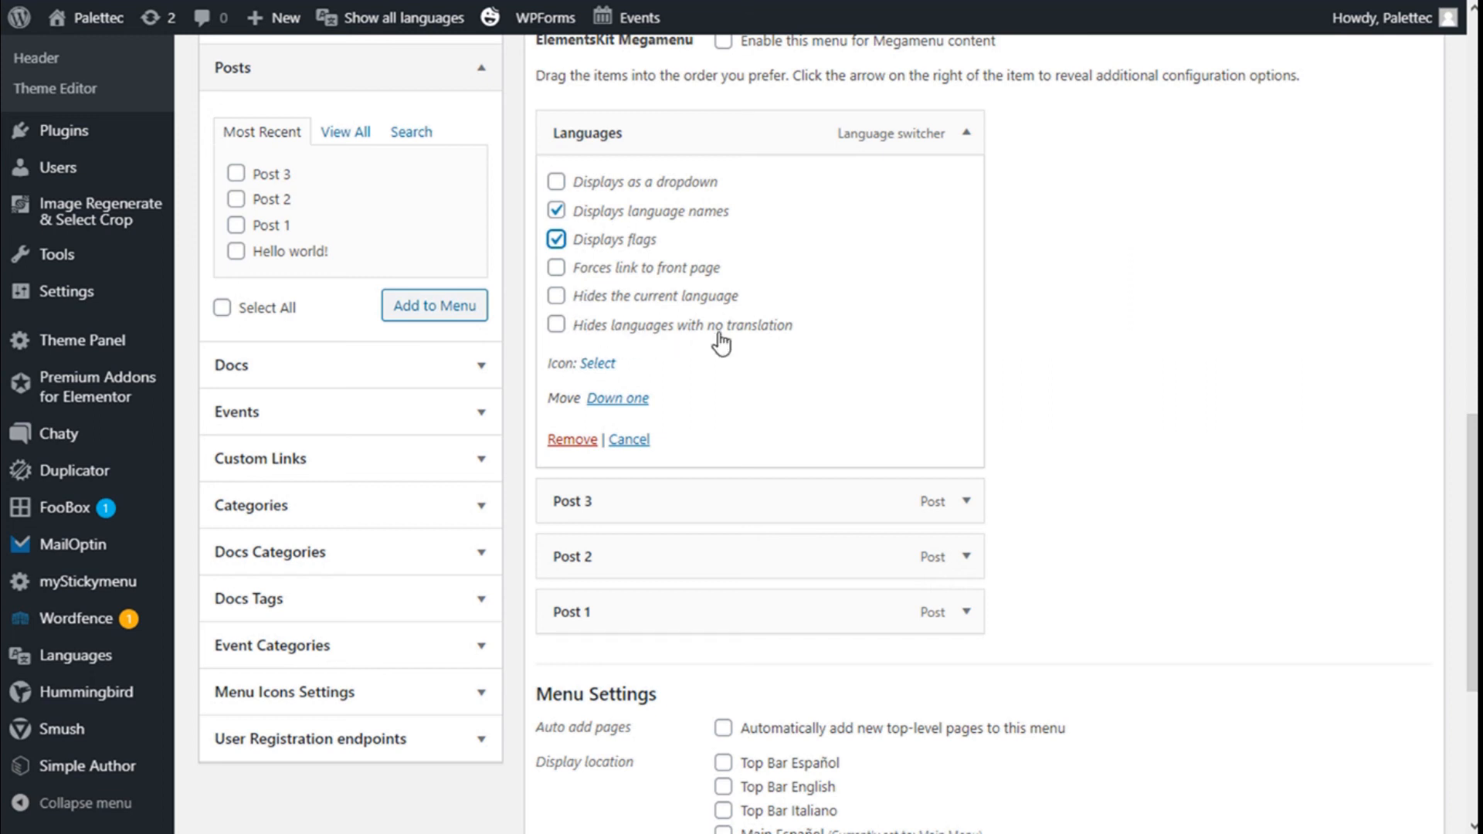
Assign Main Menu IT to the Main Italiano display location and save the menu
{"action": "scroll", "coordinate": [1213, 342], "scroll_direction": "down", "scroll_amount": 5}
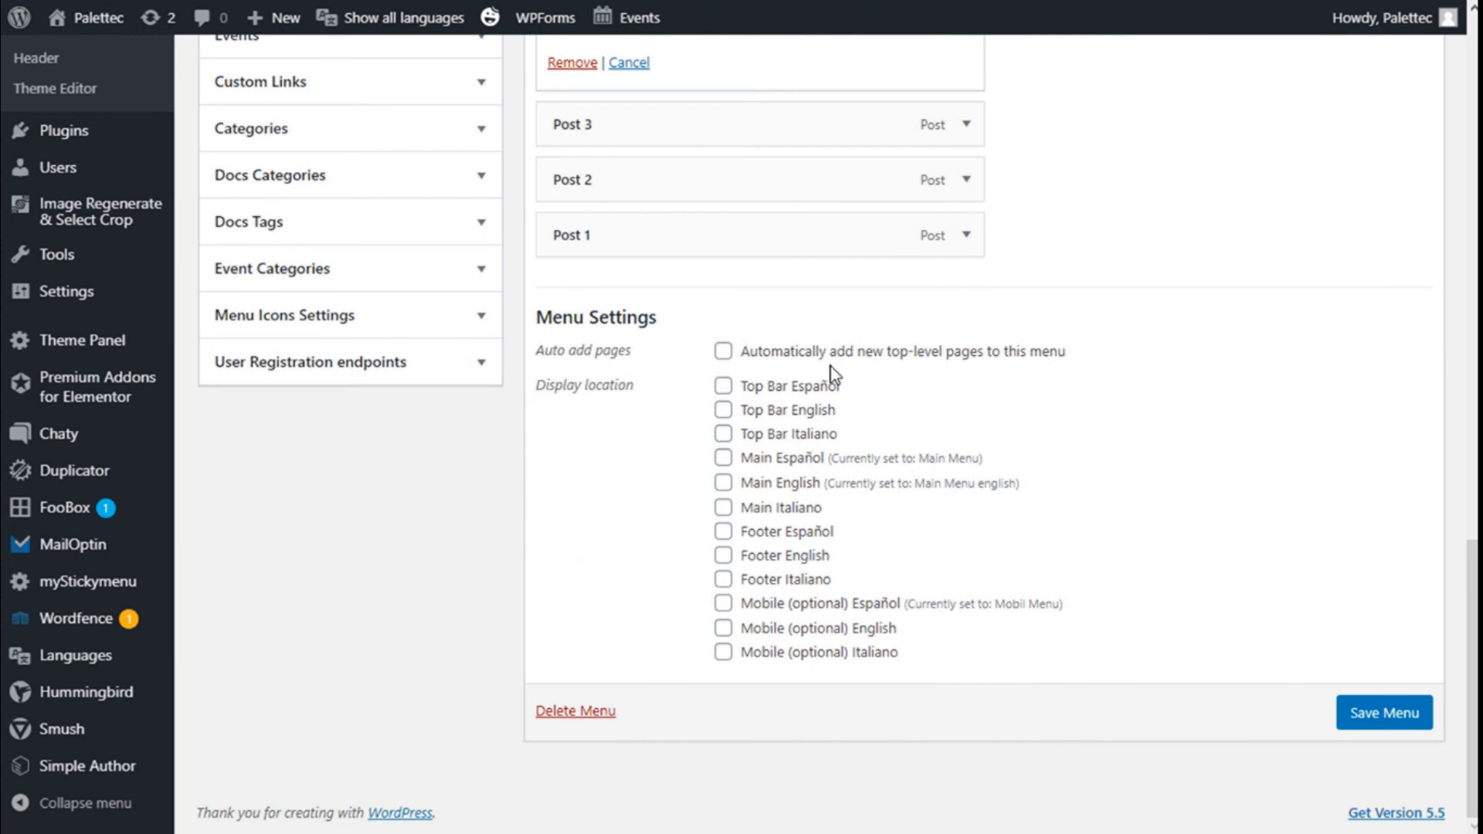
{"action": "left_click", "coordinate": [726, 510]}
{"action": "left_click", "coordinate": [1378, 724]}
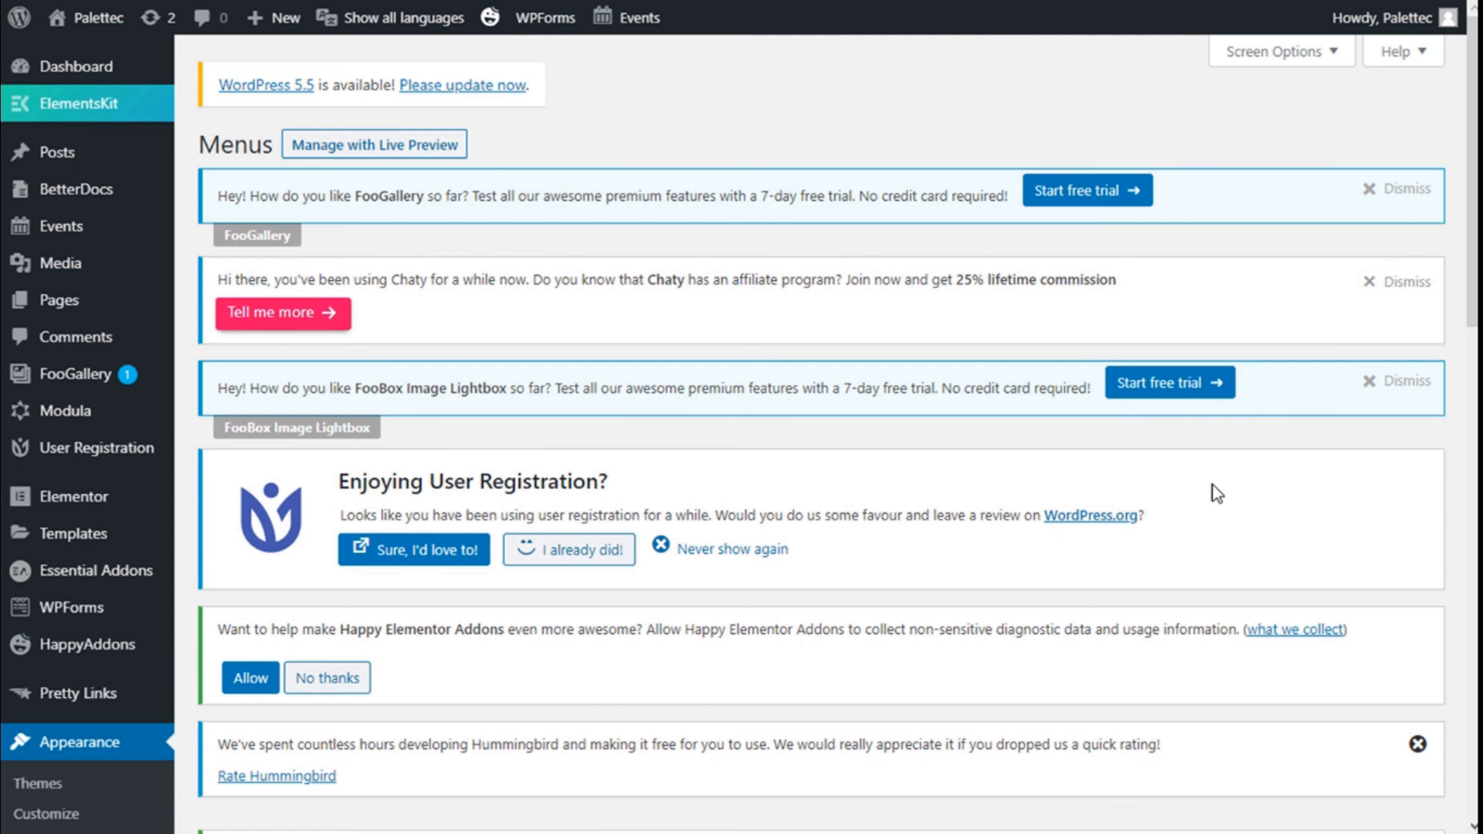
Visit the live site and look through the English home page and its navigation menu
{"action": "mouse_move", "coordinate": [77, 18]}
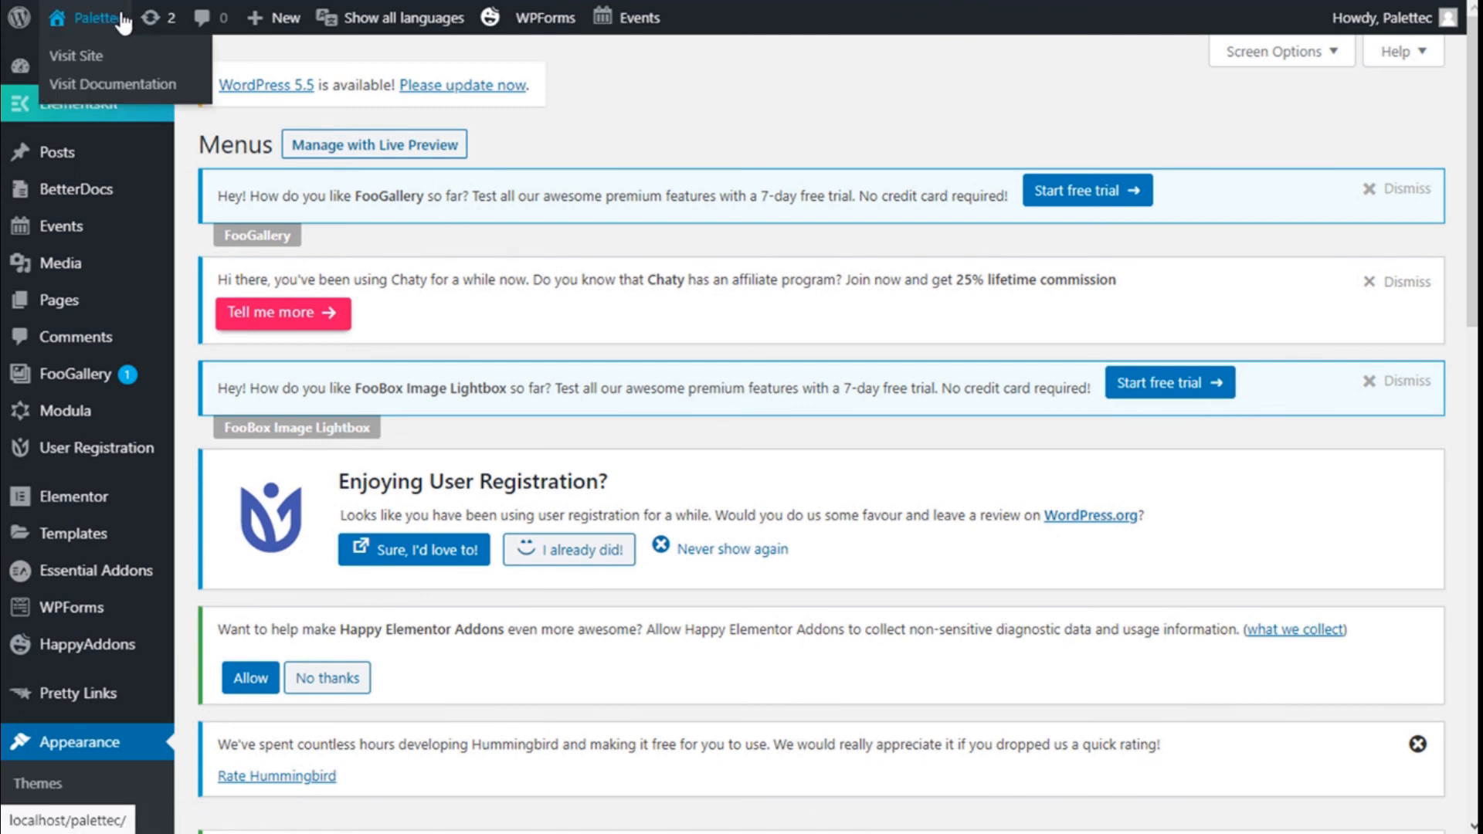
{"action": "left_click", "coordinate": [85, 55]}
{"action": "left_click", "coordinate": [828, 460]}
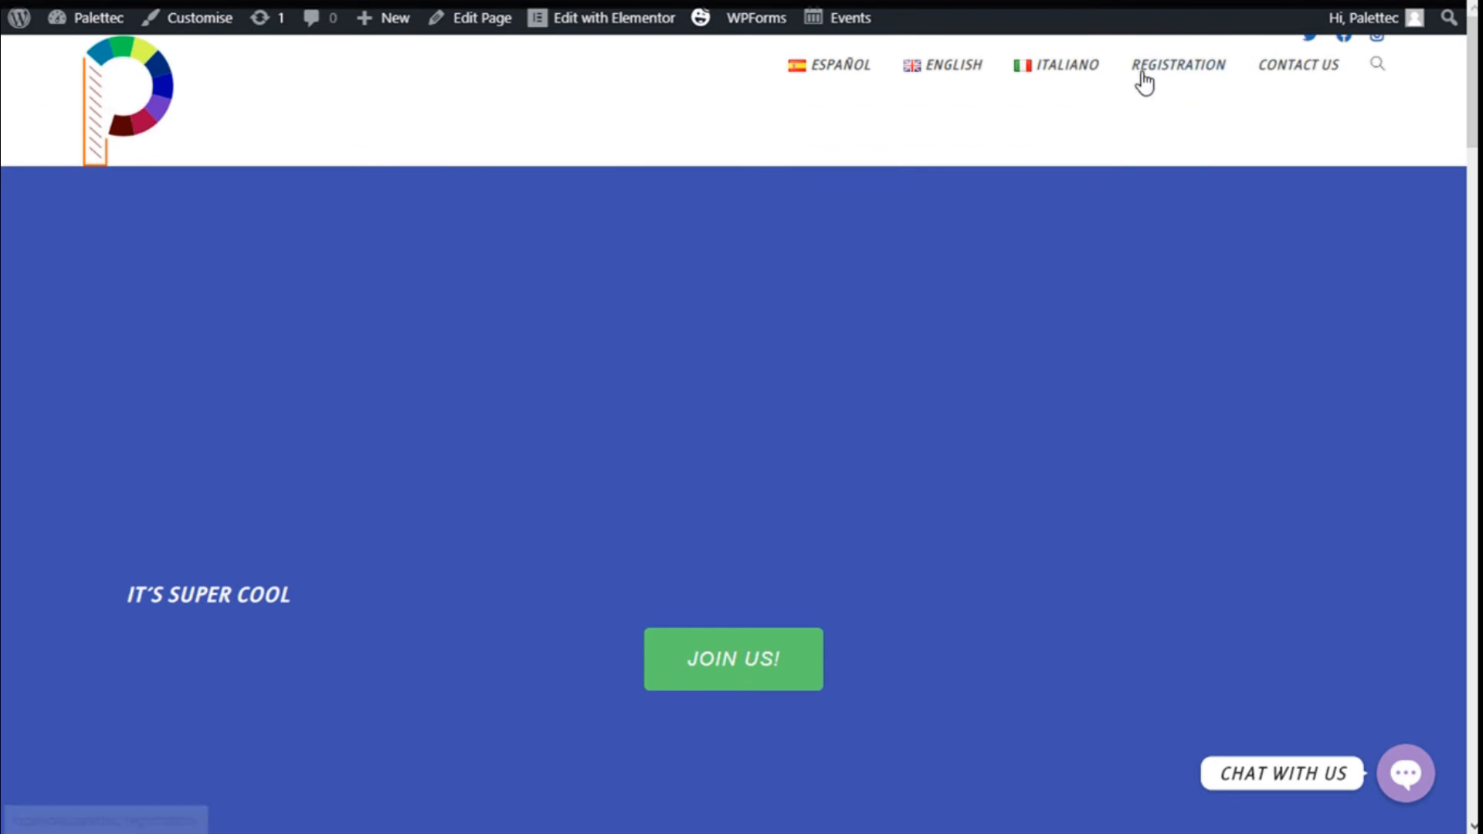
{"action": "left_click", "coordinate": [1288, 68]}
{"action": "scroll", "coordinate": [1193, 100], "scroll_direction": "down", "scroll_amount": 5}
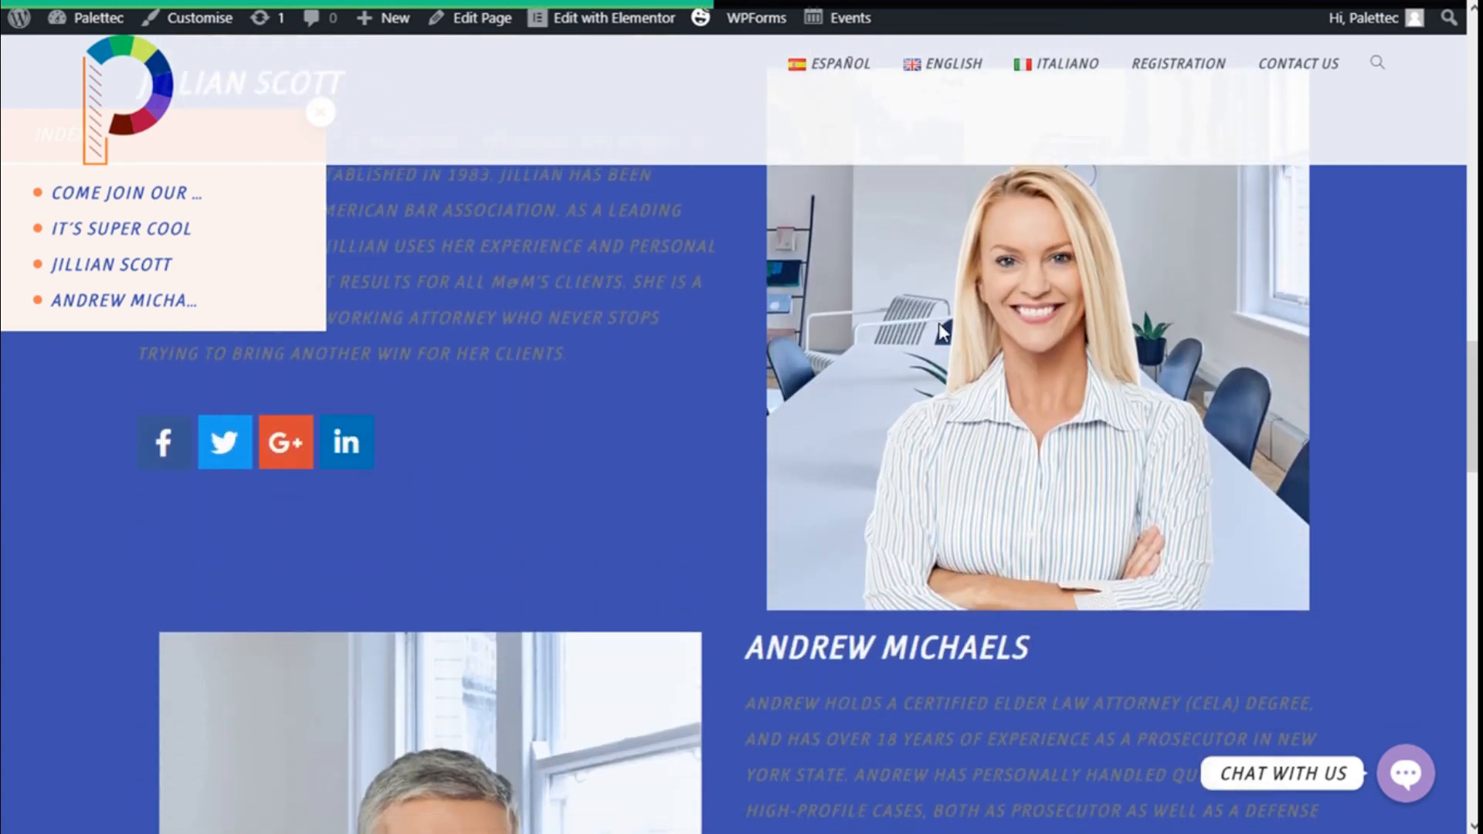
{"action": "scroll", "coordinate": [939, 323], "scroll_direction": "up", "scroll_amount": 10}
{"action": "scroll", "coordinate": [941, 337], "scroll_direction": "up", "scroll_amount": 10}
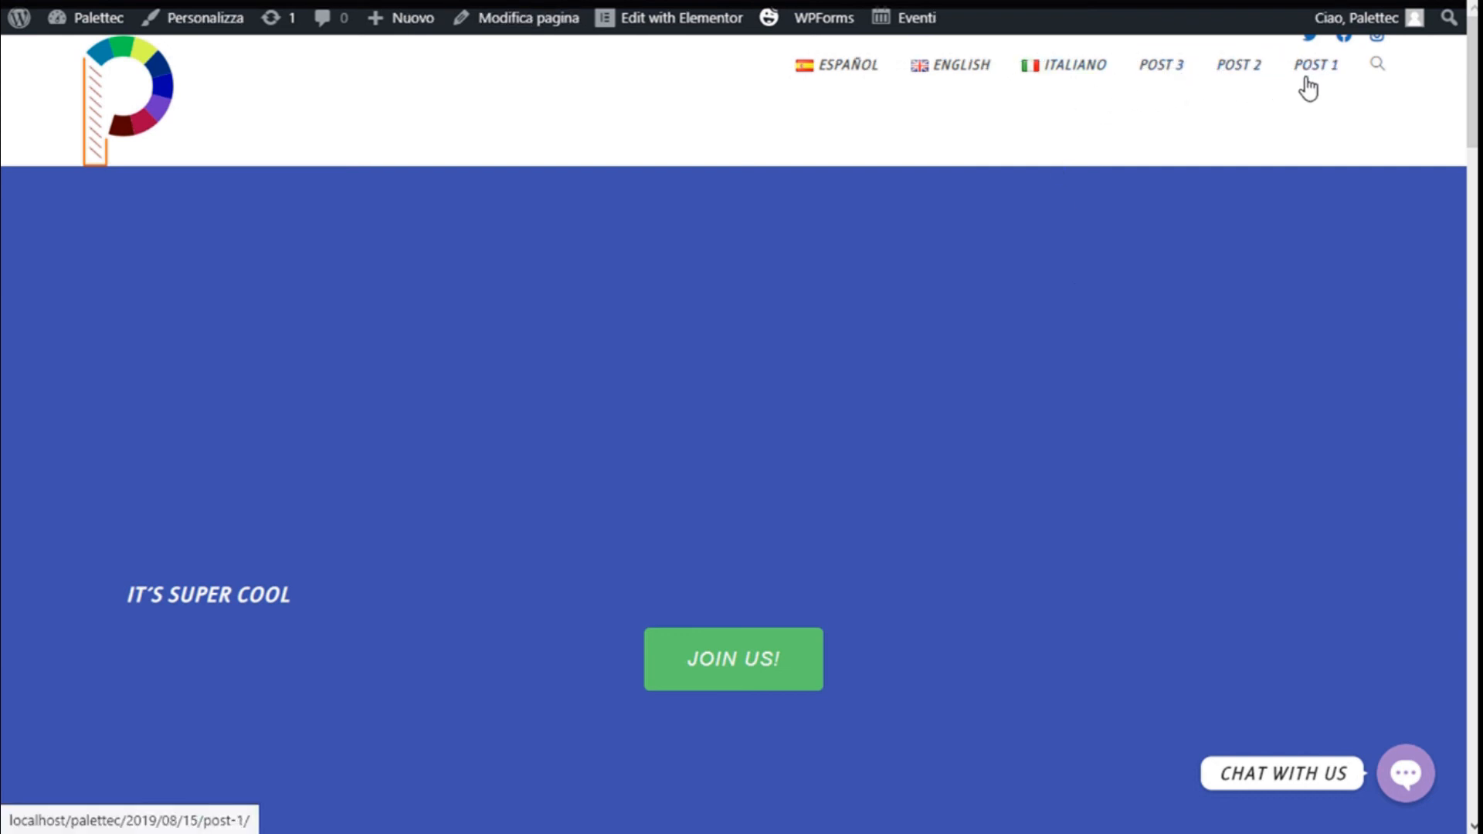
Switch to the Italian version of the site and look through its home page and menu
{"action": "scroll", "coordinate": [953, 126], "scroll_direction": "down", "scroll_amount": 5}
{"action": "scroll", "coordinate": [934, 258], "scroll_direction": "down", "scroll_amount": 5}
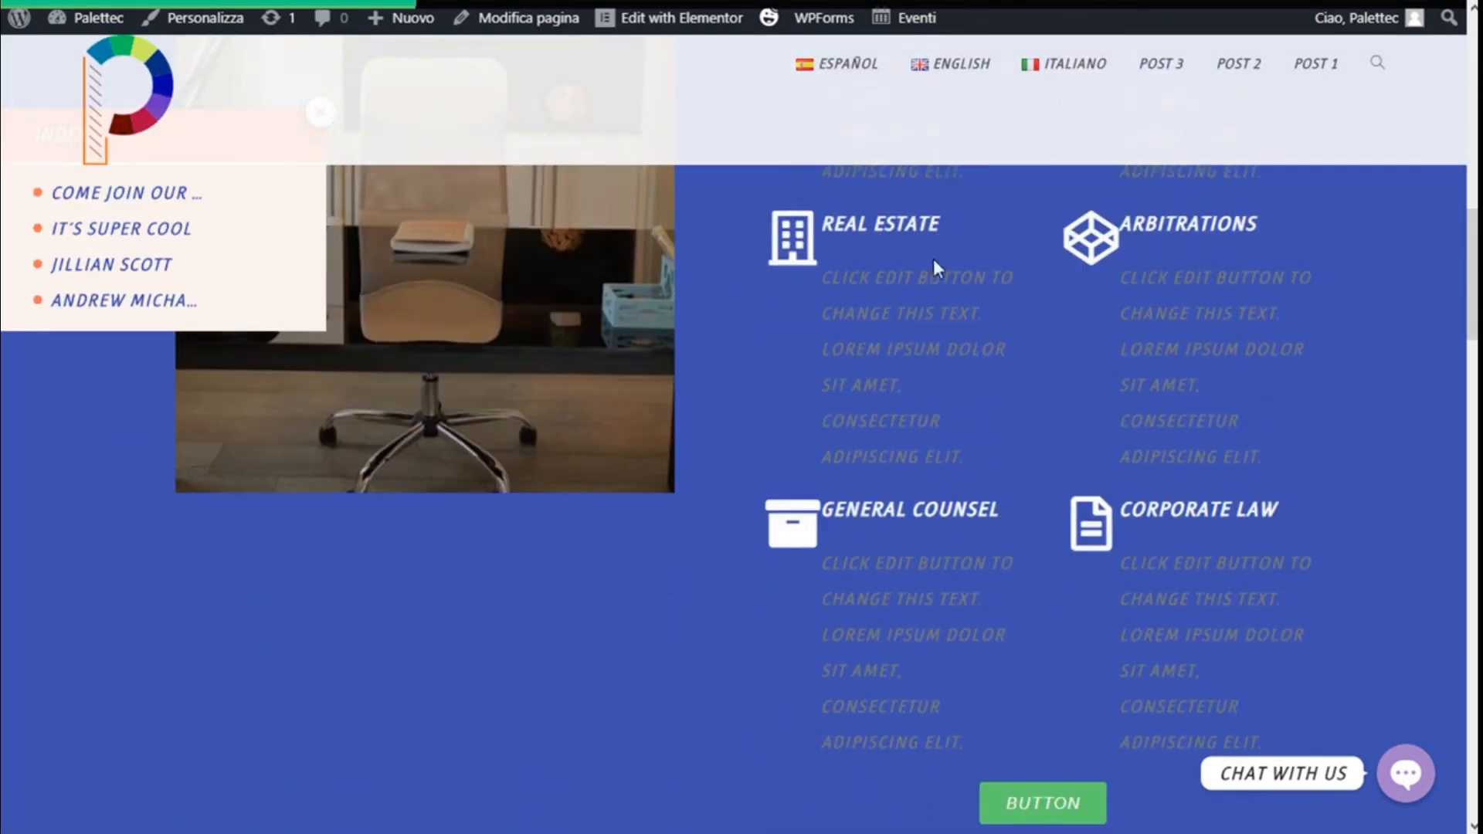
{"action": "scroll", "coordinate": [888, 448], "scroll_direction": "up", "scroll_amount": 5}
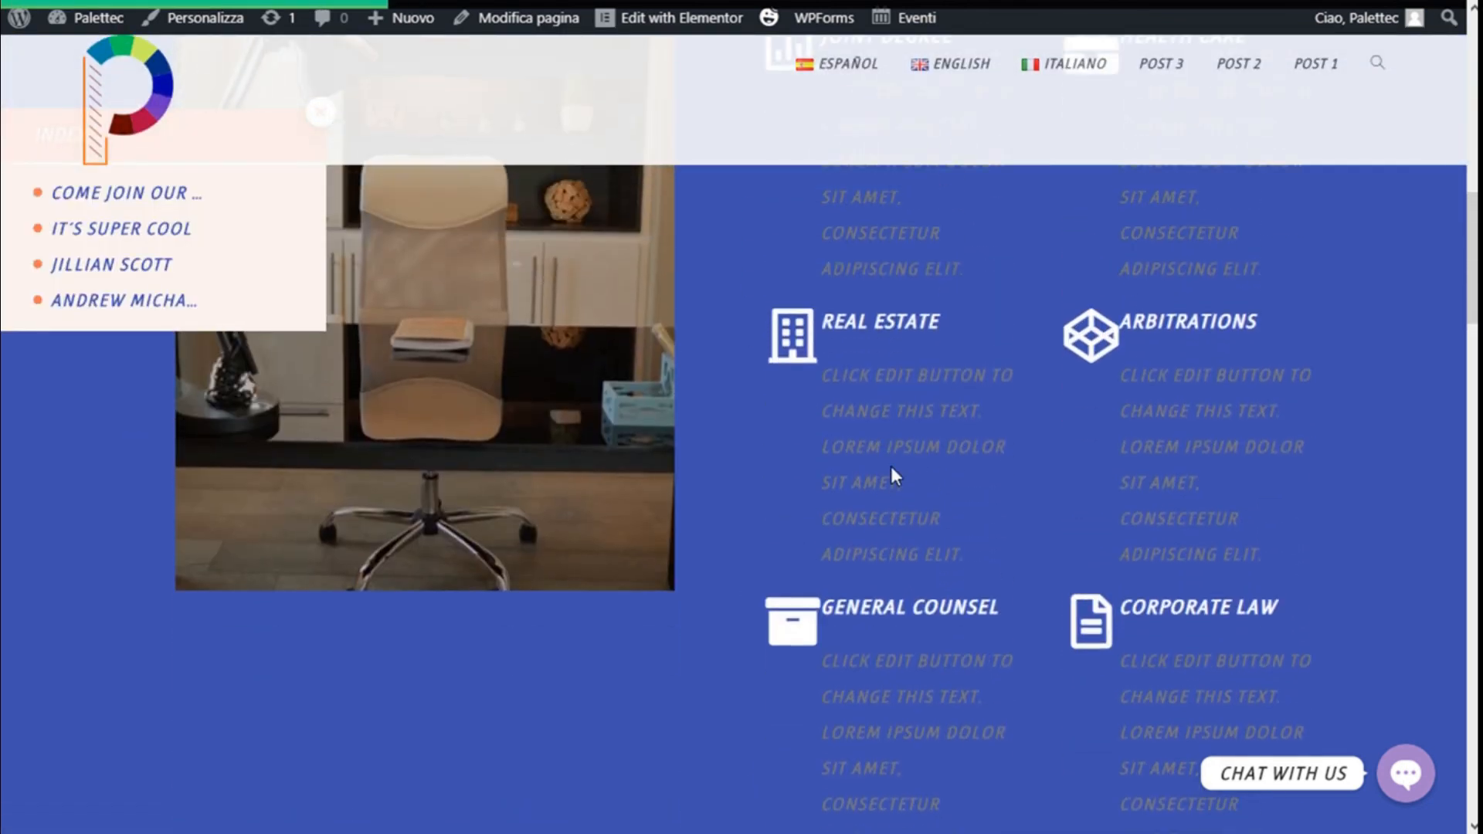
{"action": "scroll", "coordinate": [850, 464], "scroll_direction": "up", "scroll_amount": 10}
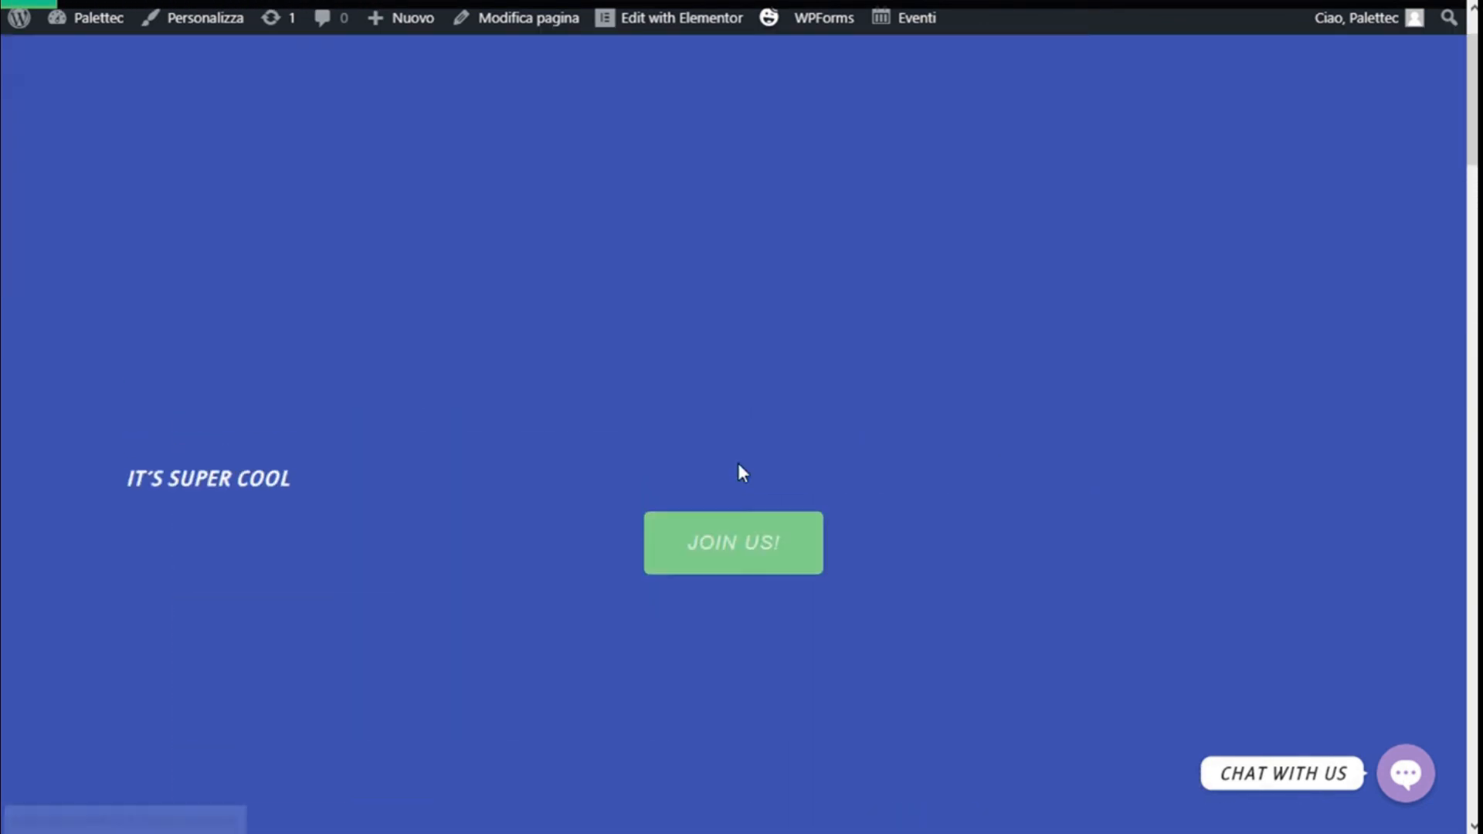